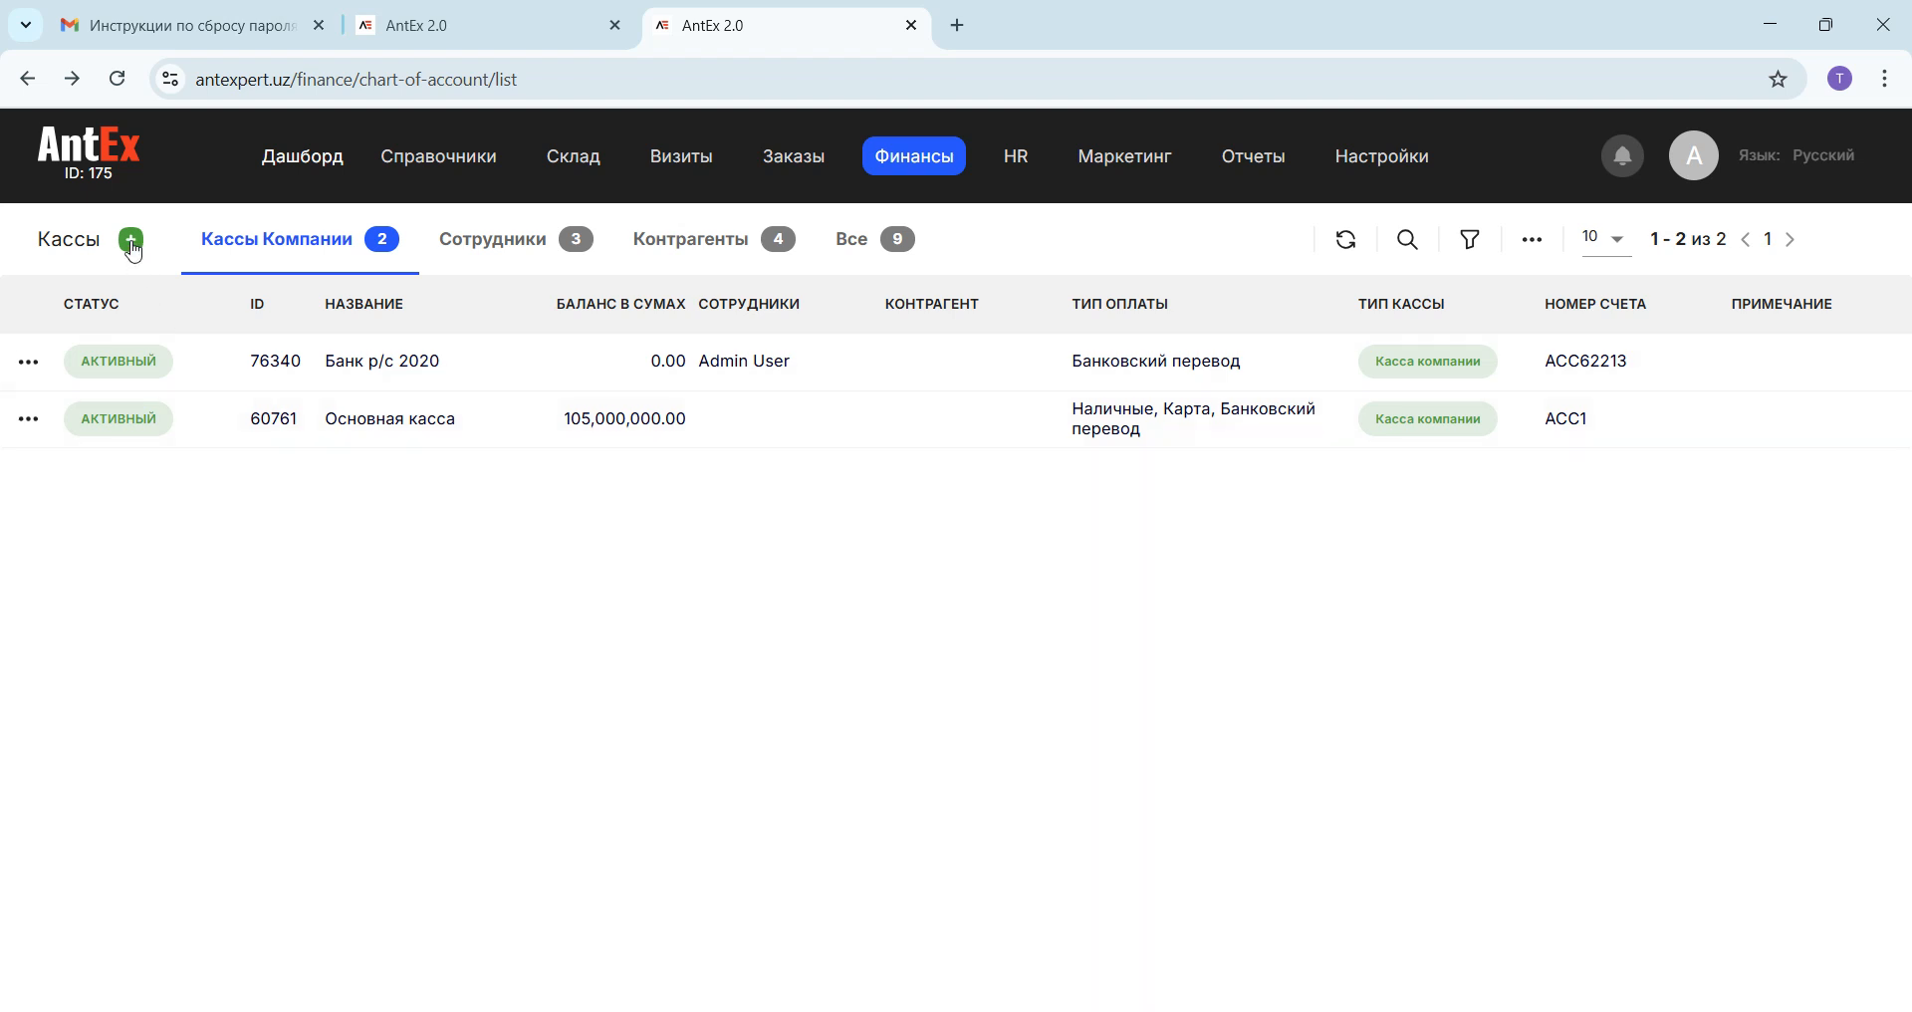
Step: Look over the new cash register form, the employee and counterparty cash register lists, and return to the company registers
left_click(130, 241)
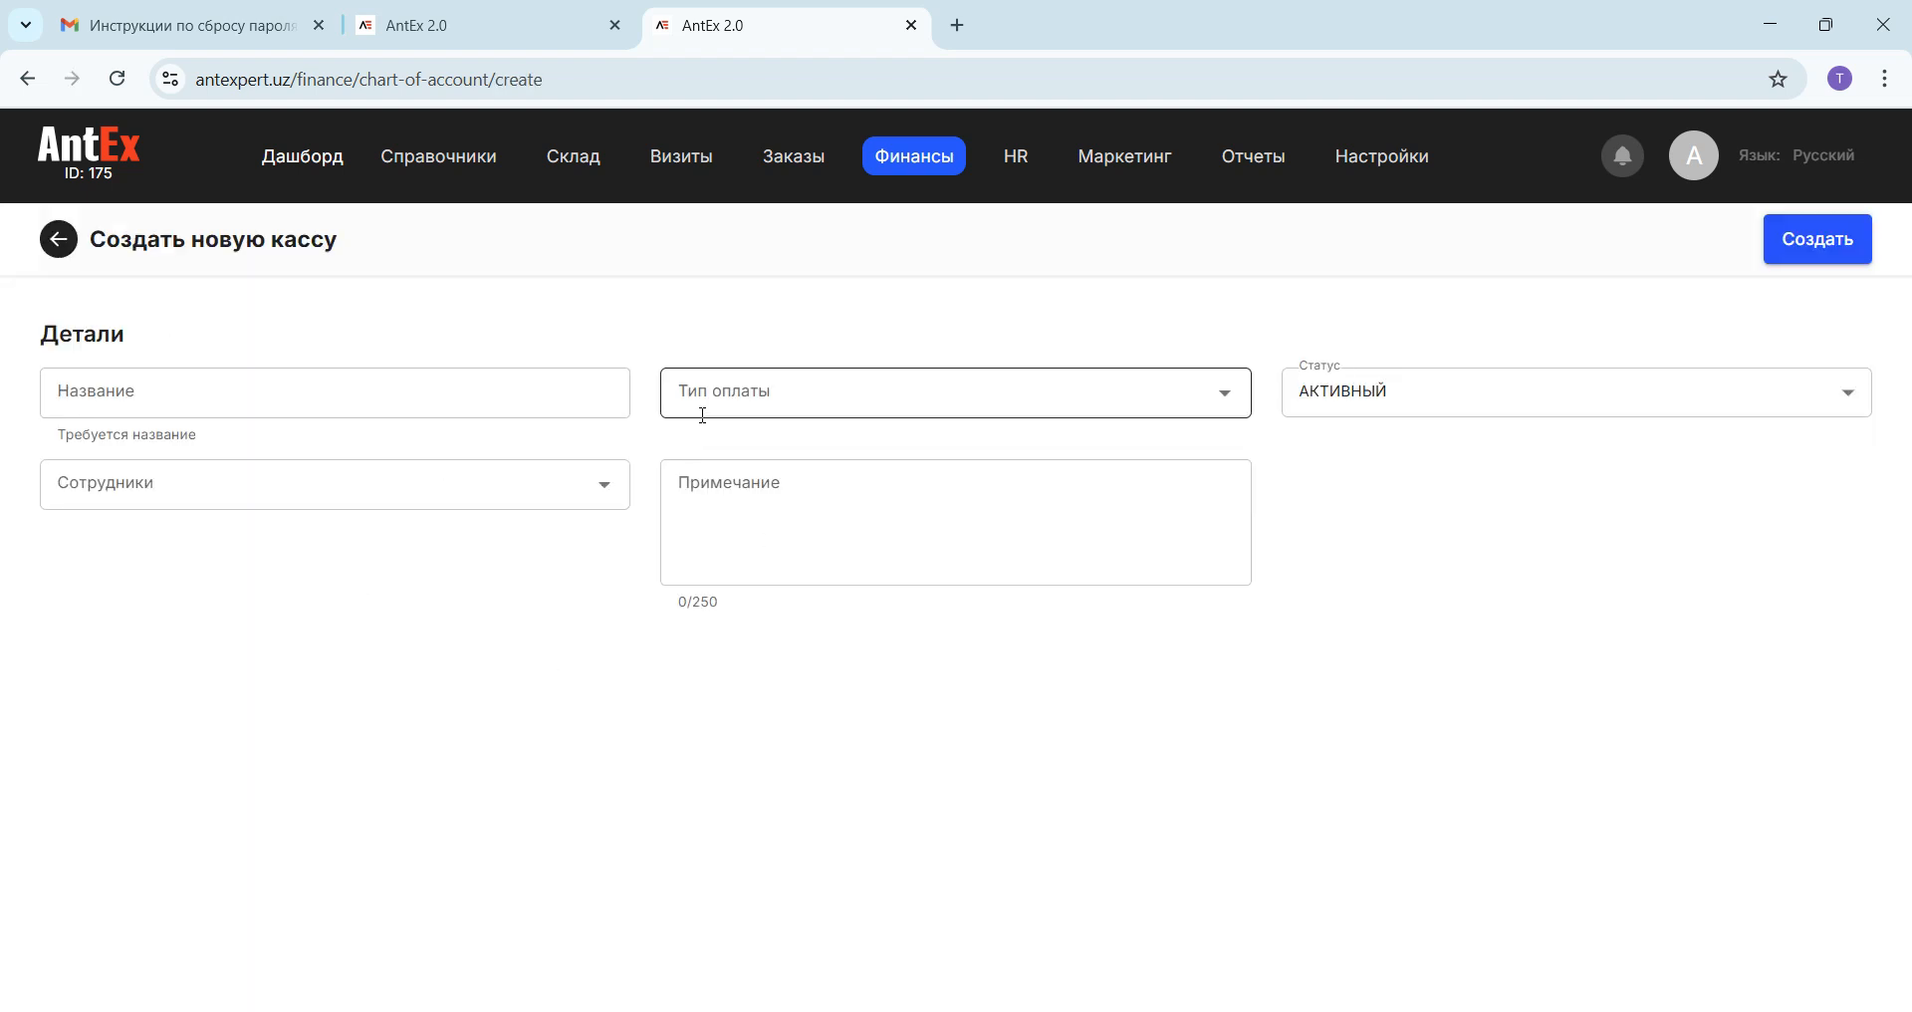
left_click(59, 240)
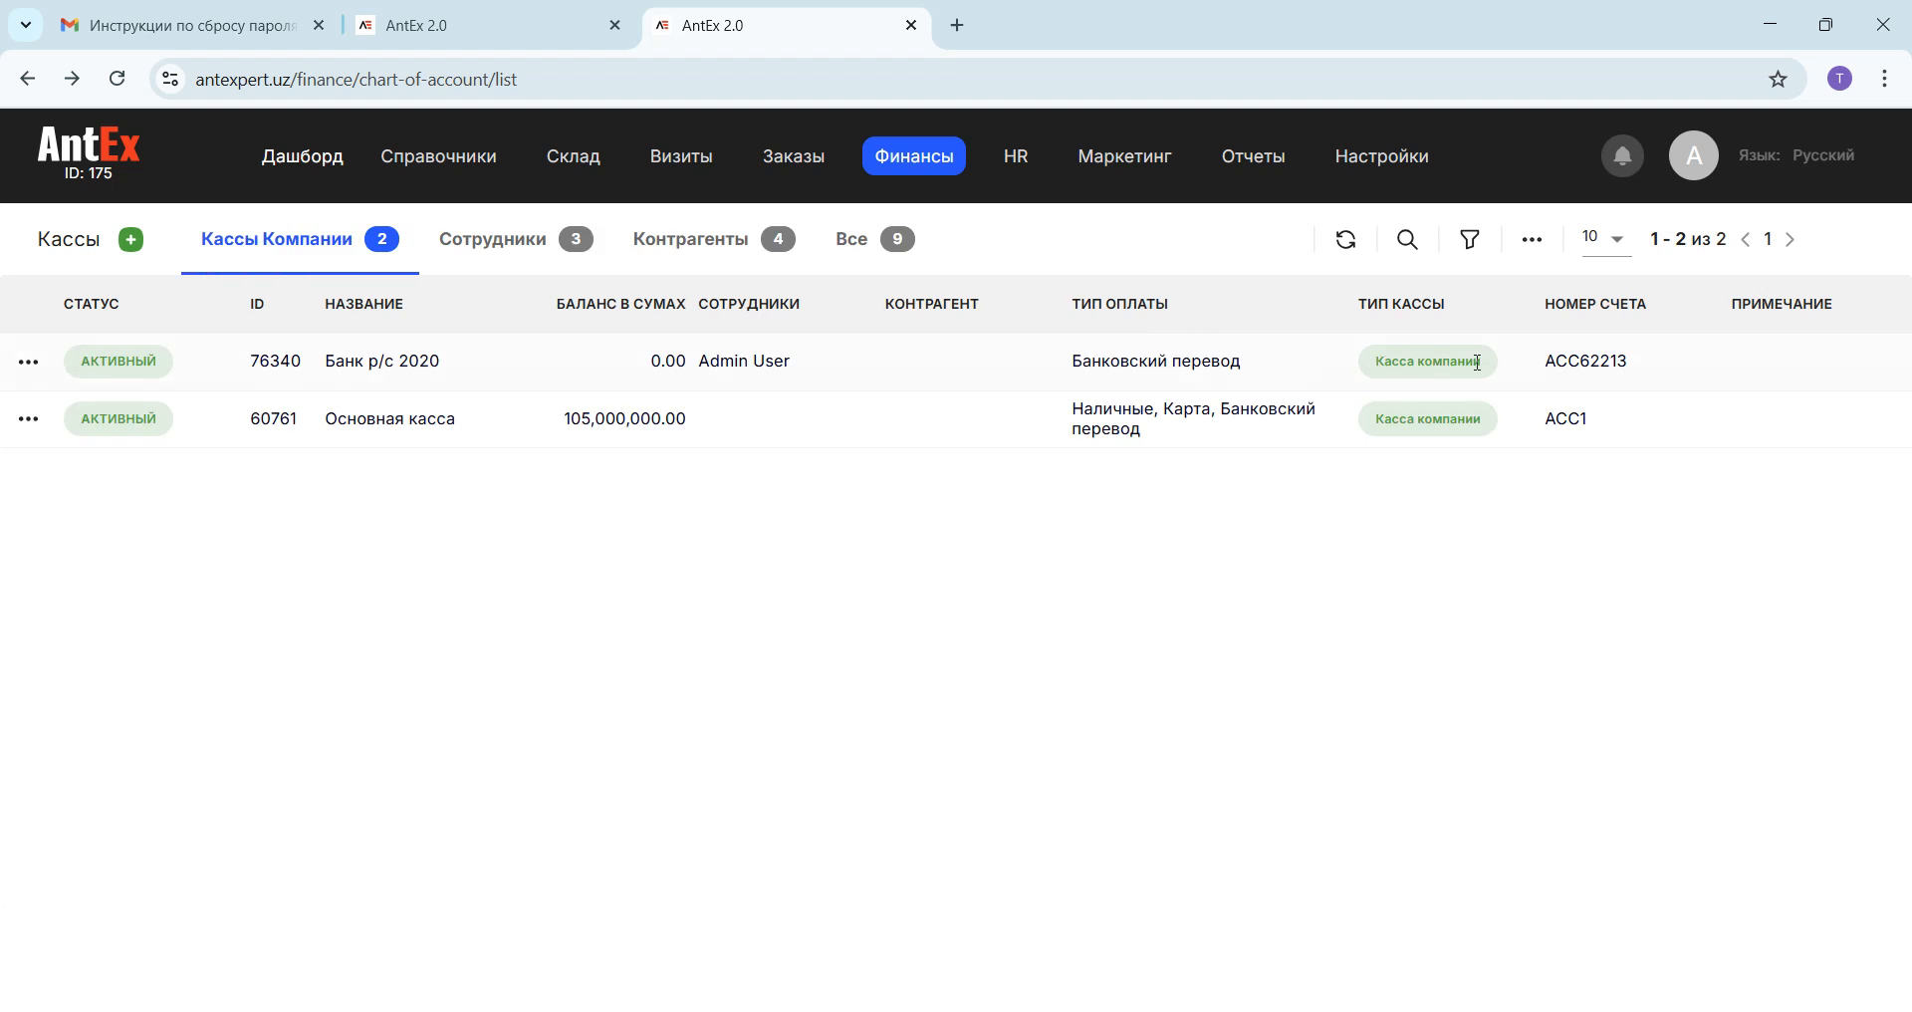
left_click(484, 246)
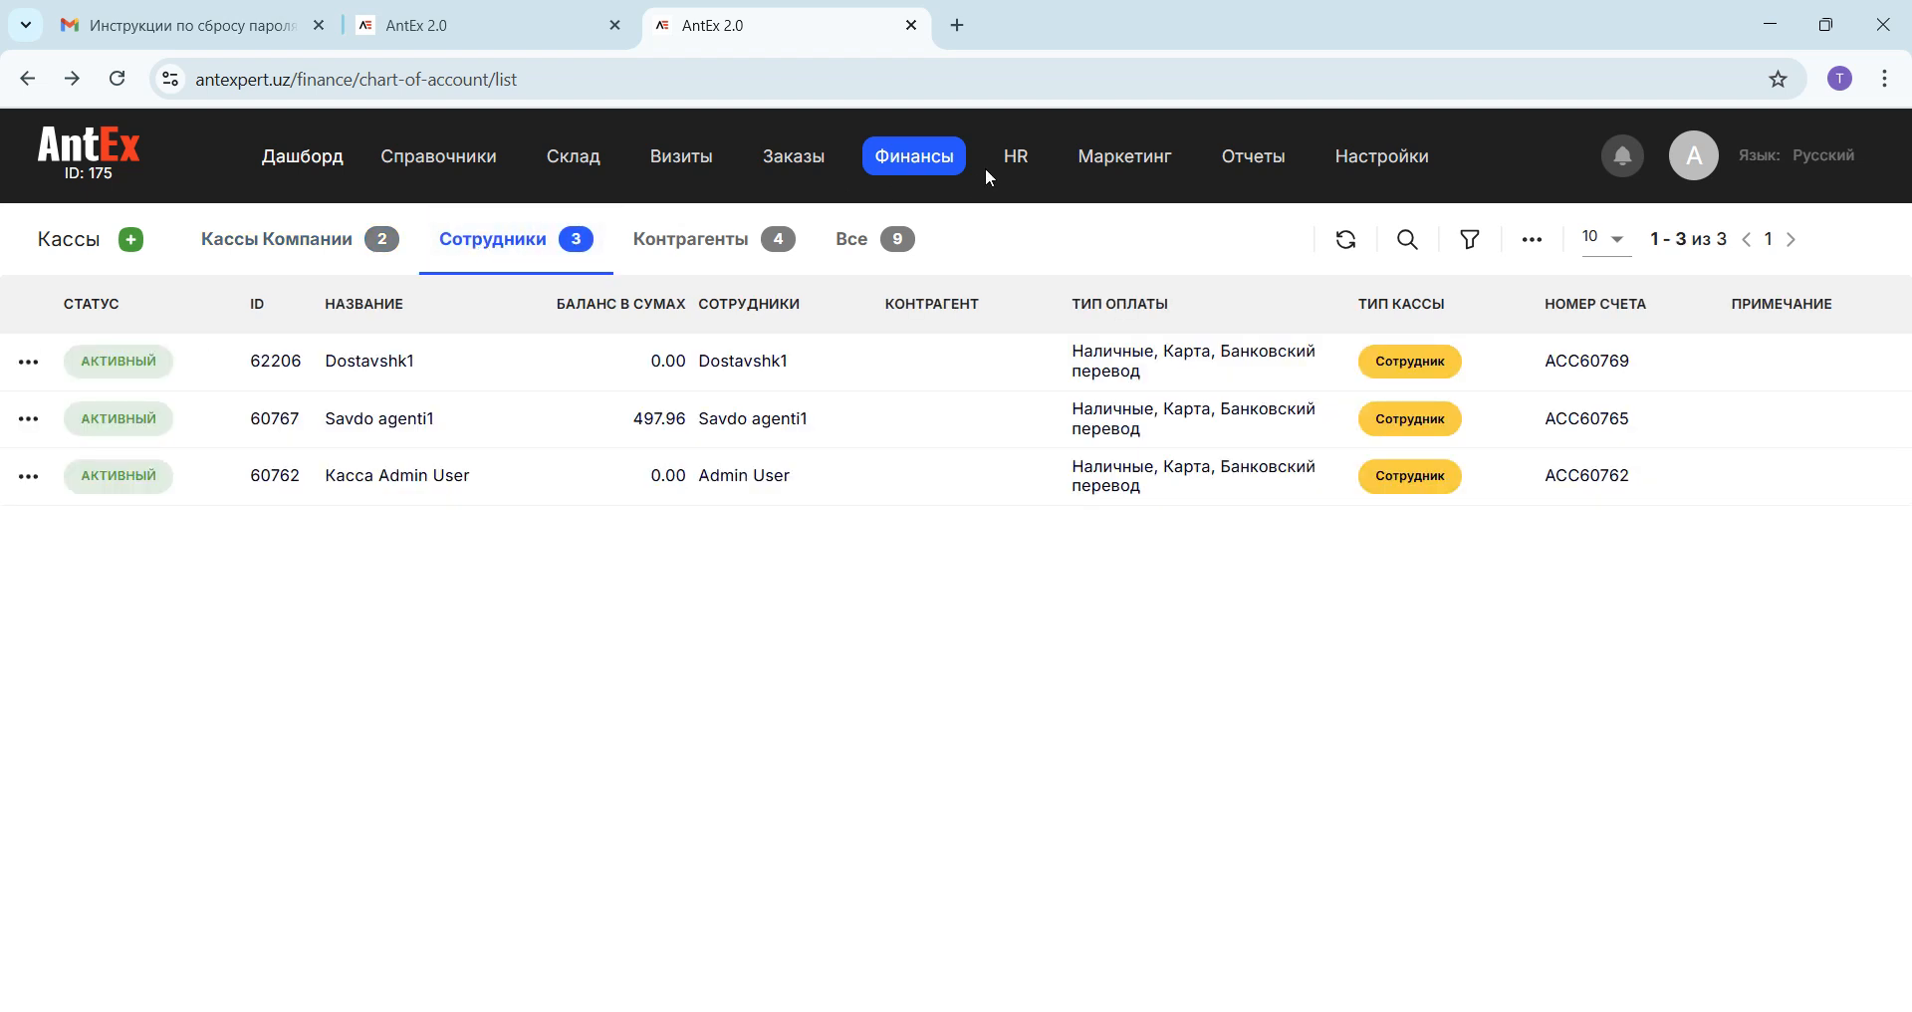
mouse_move(985, 165)
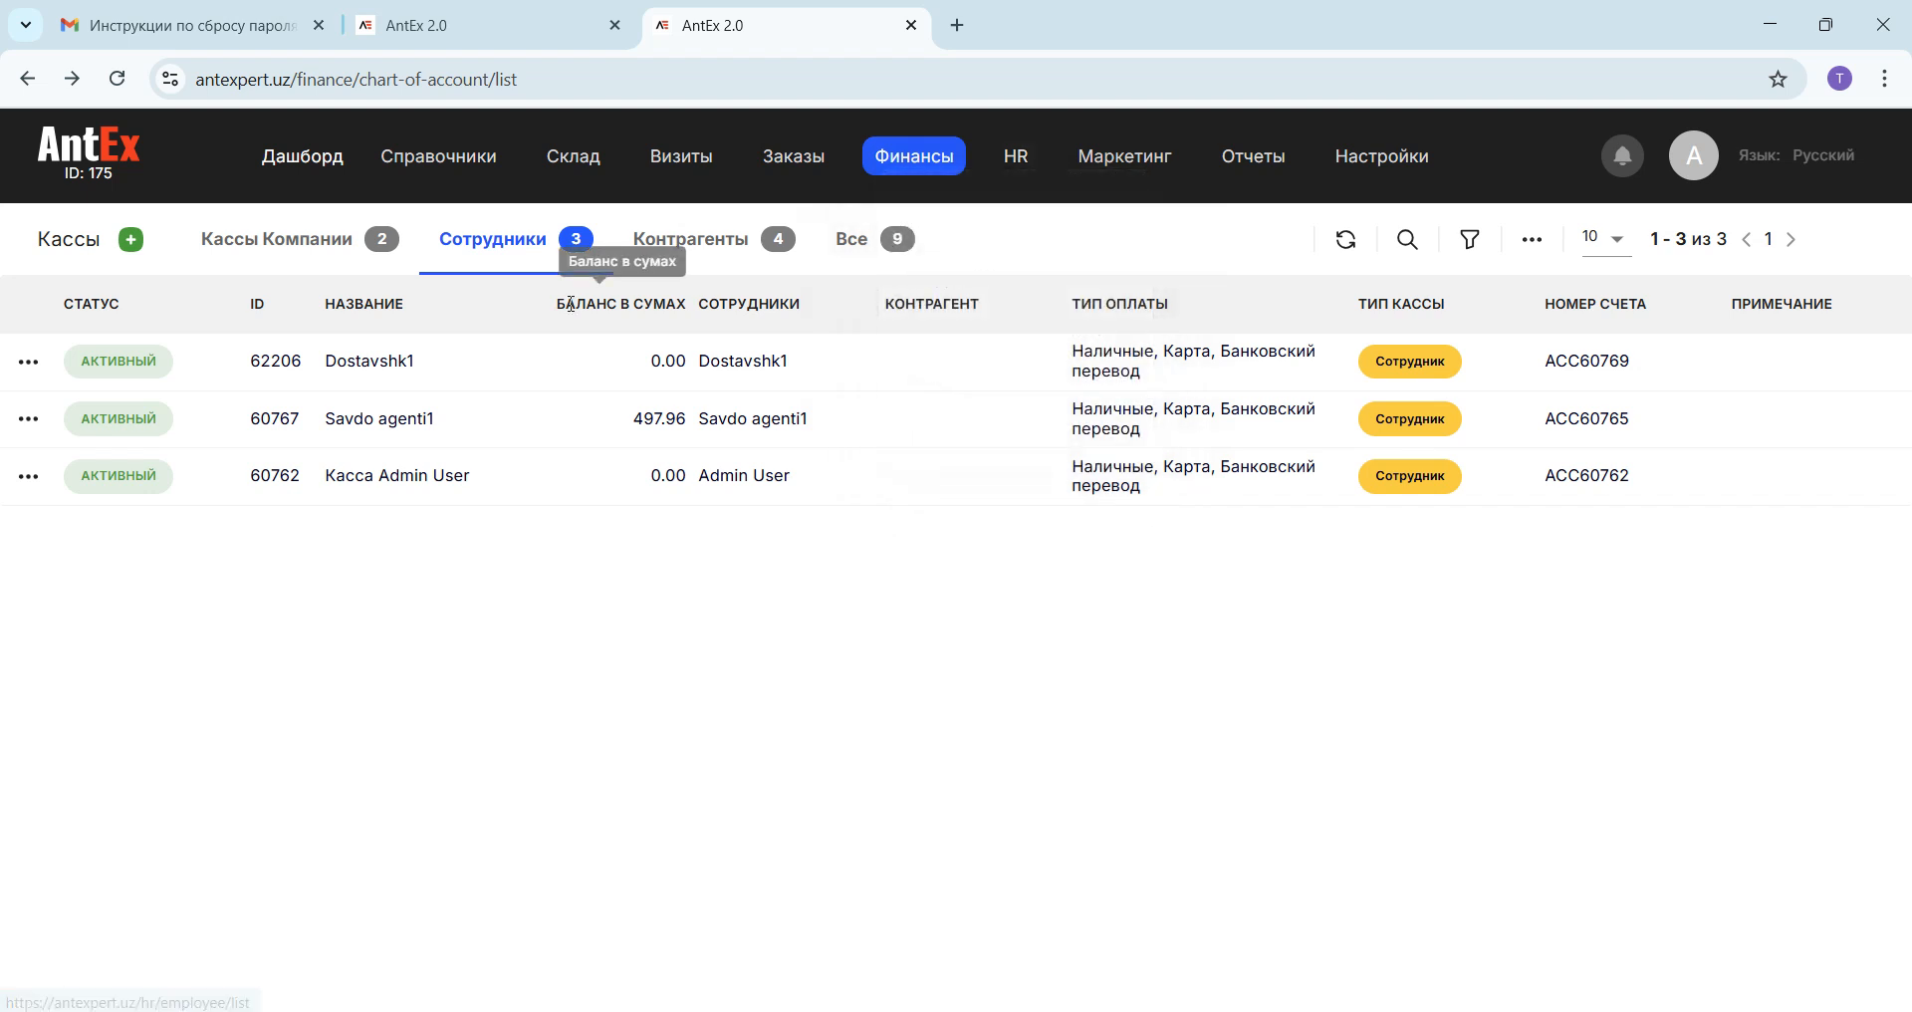
left_click(727, 259)
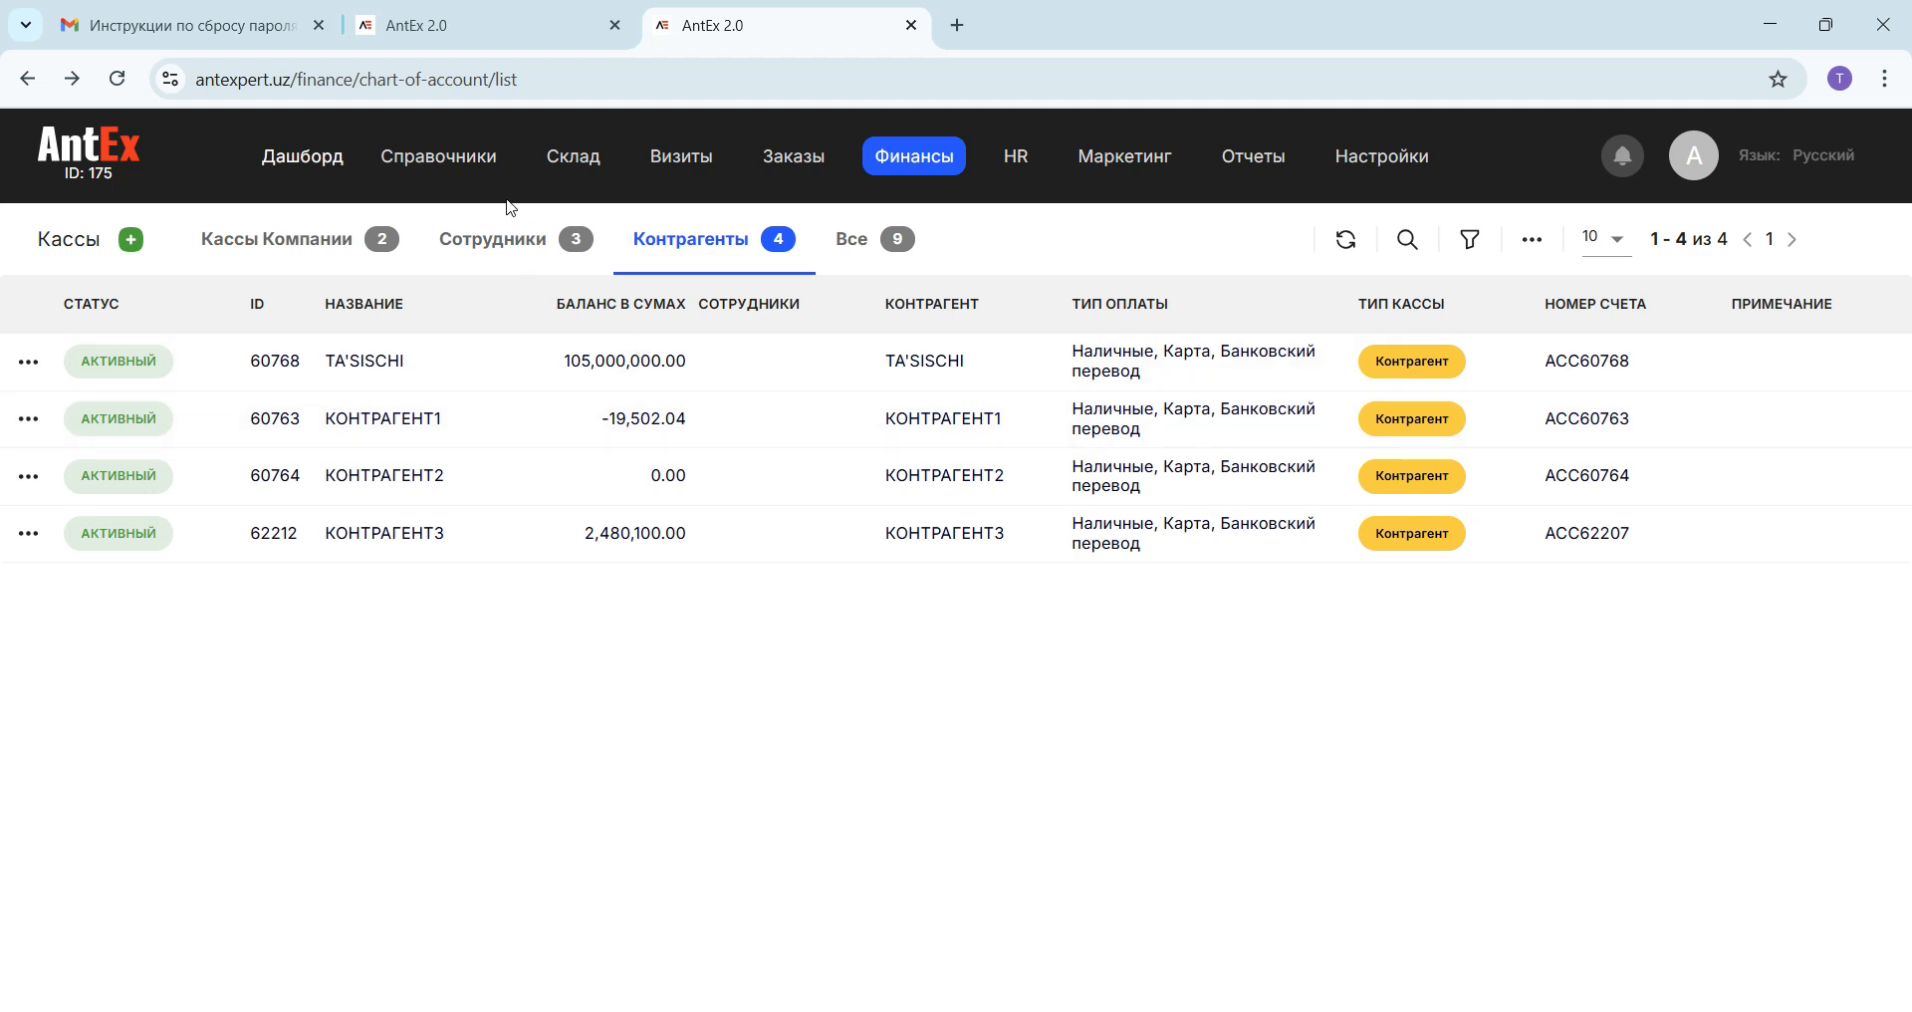
mouse_move(481, 169)
left_click(281, 249)
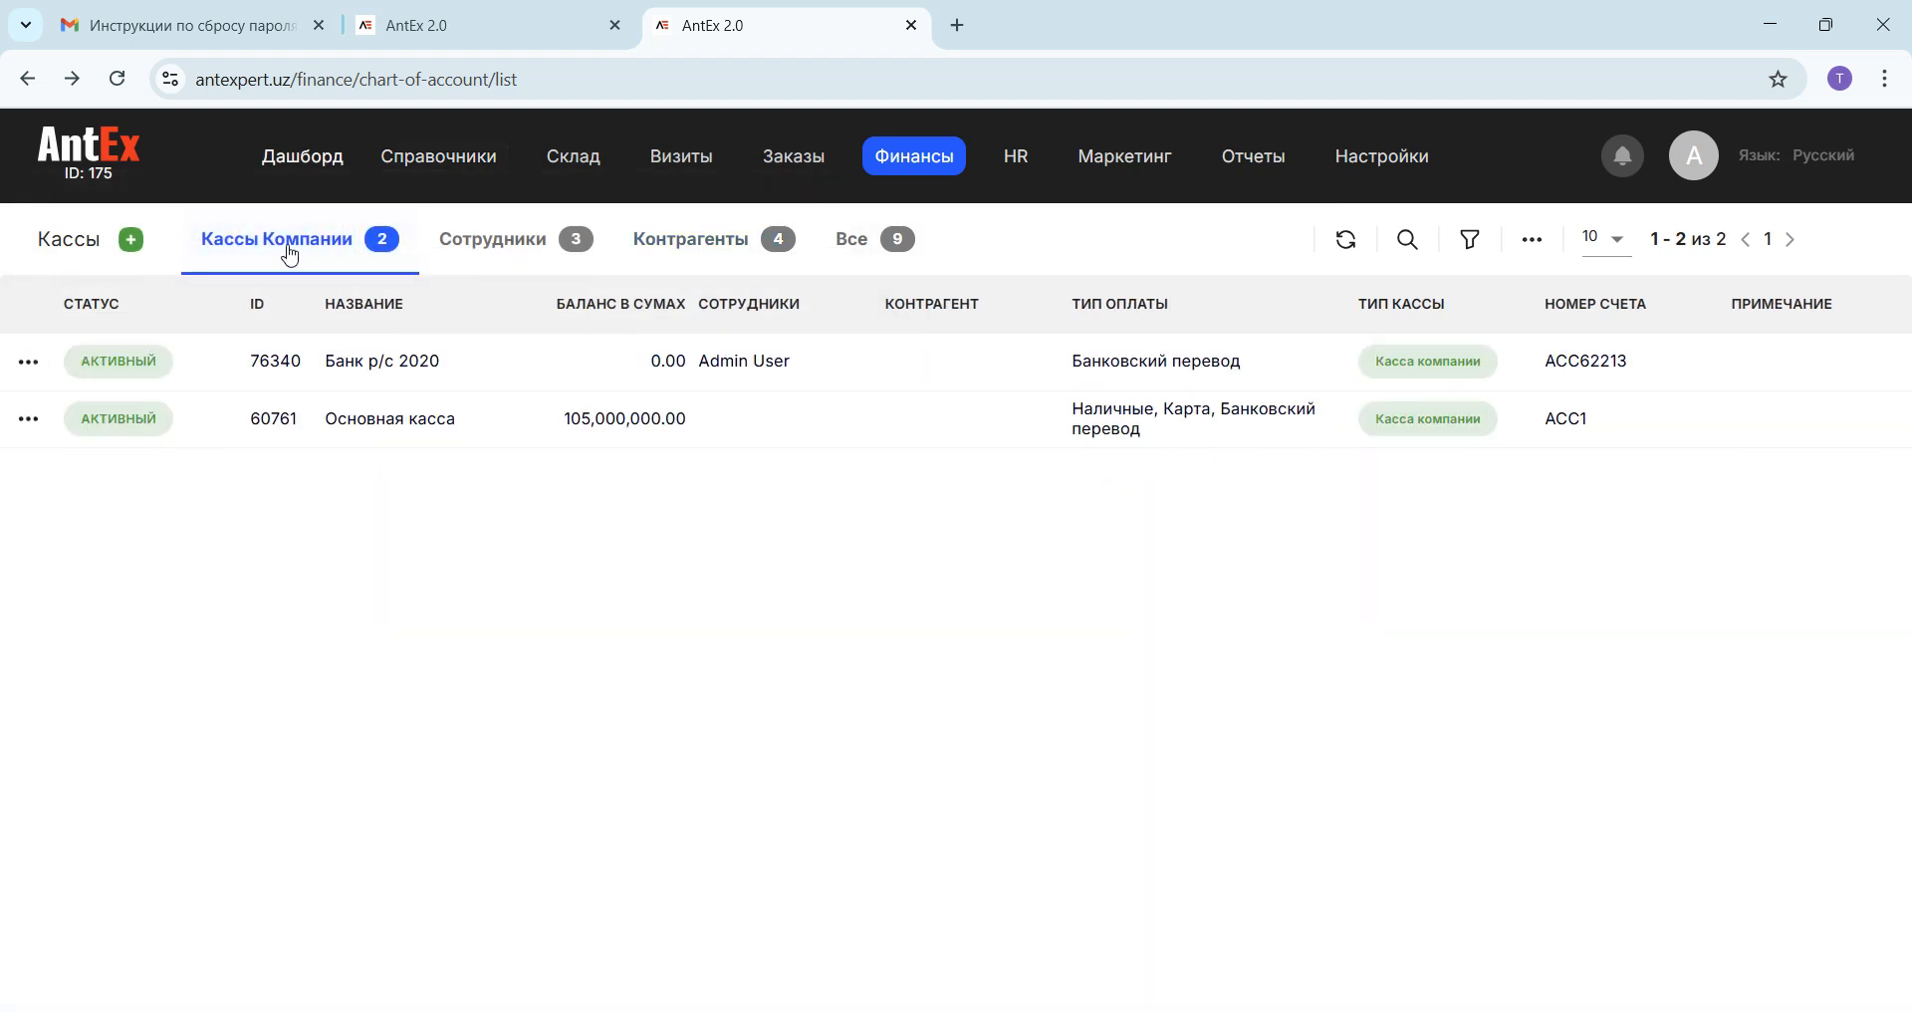
Step: Start a new company cash register and name it "Терминал 1"
left_click(128, 241)
left_click(254, 397)
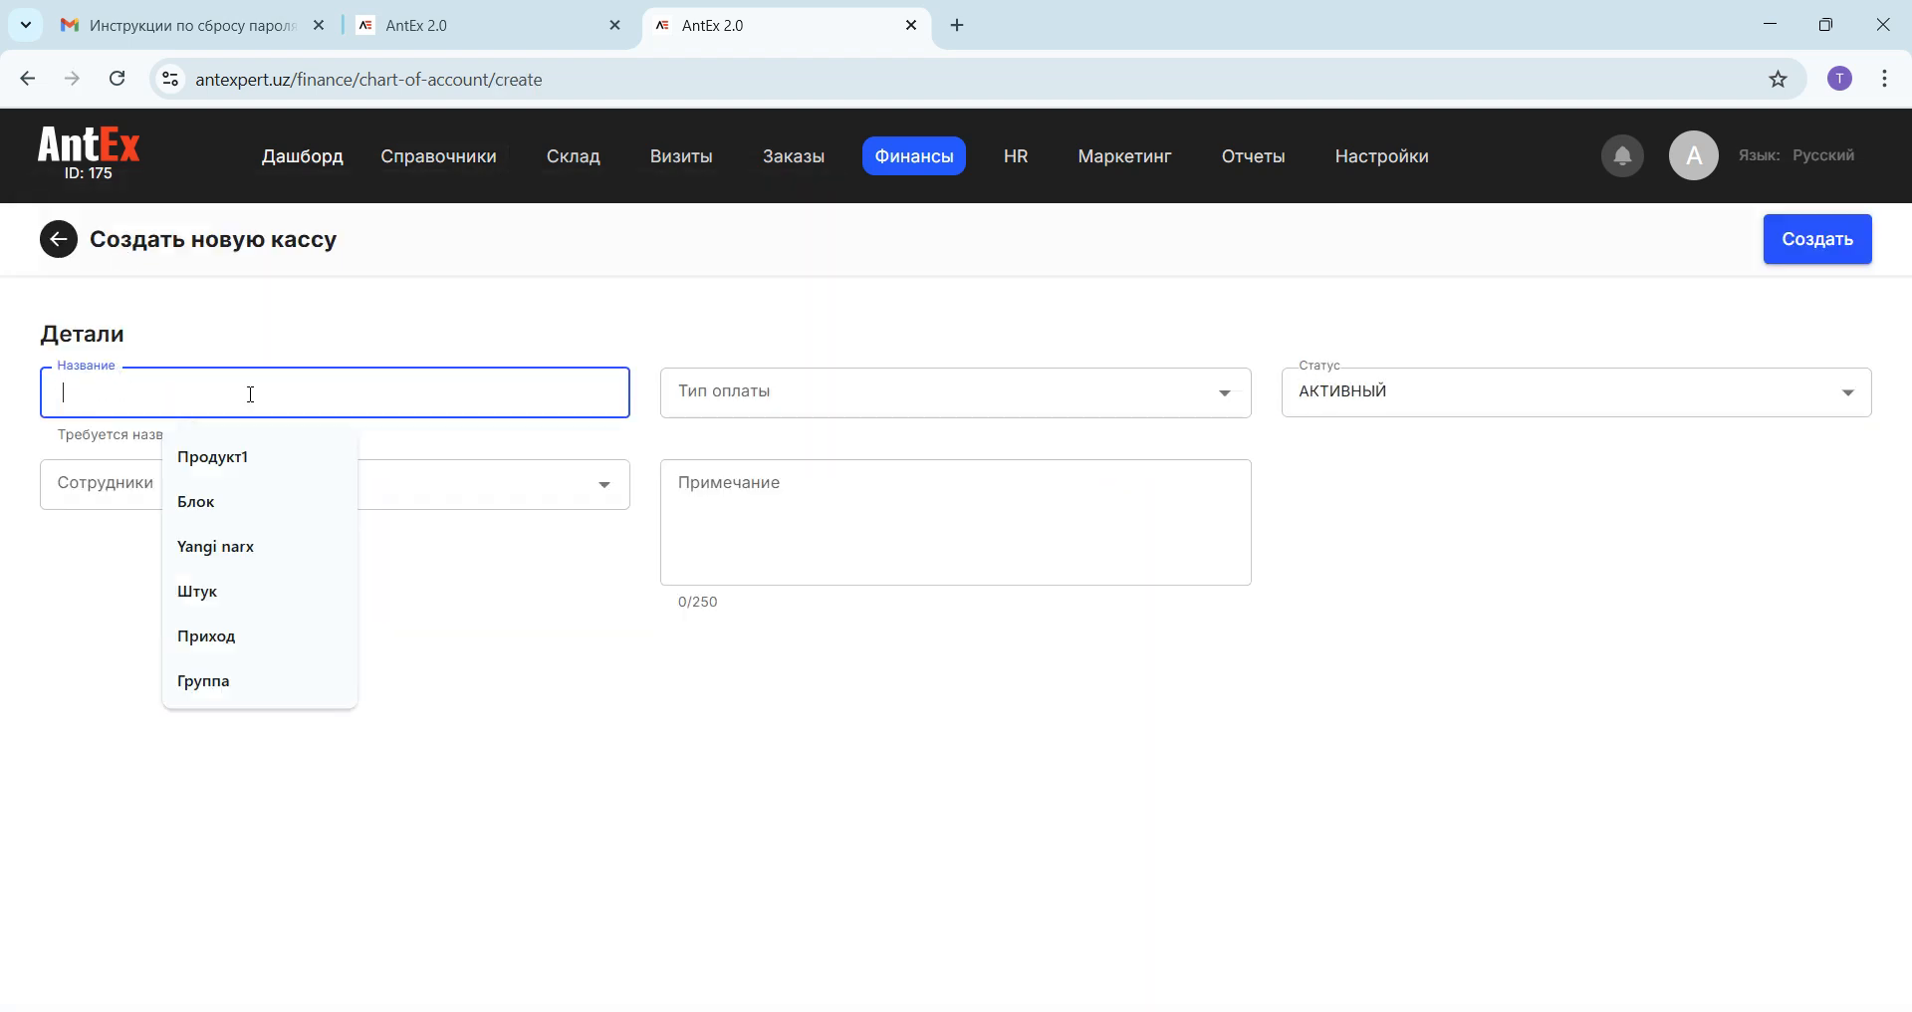
type("Временн")
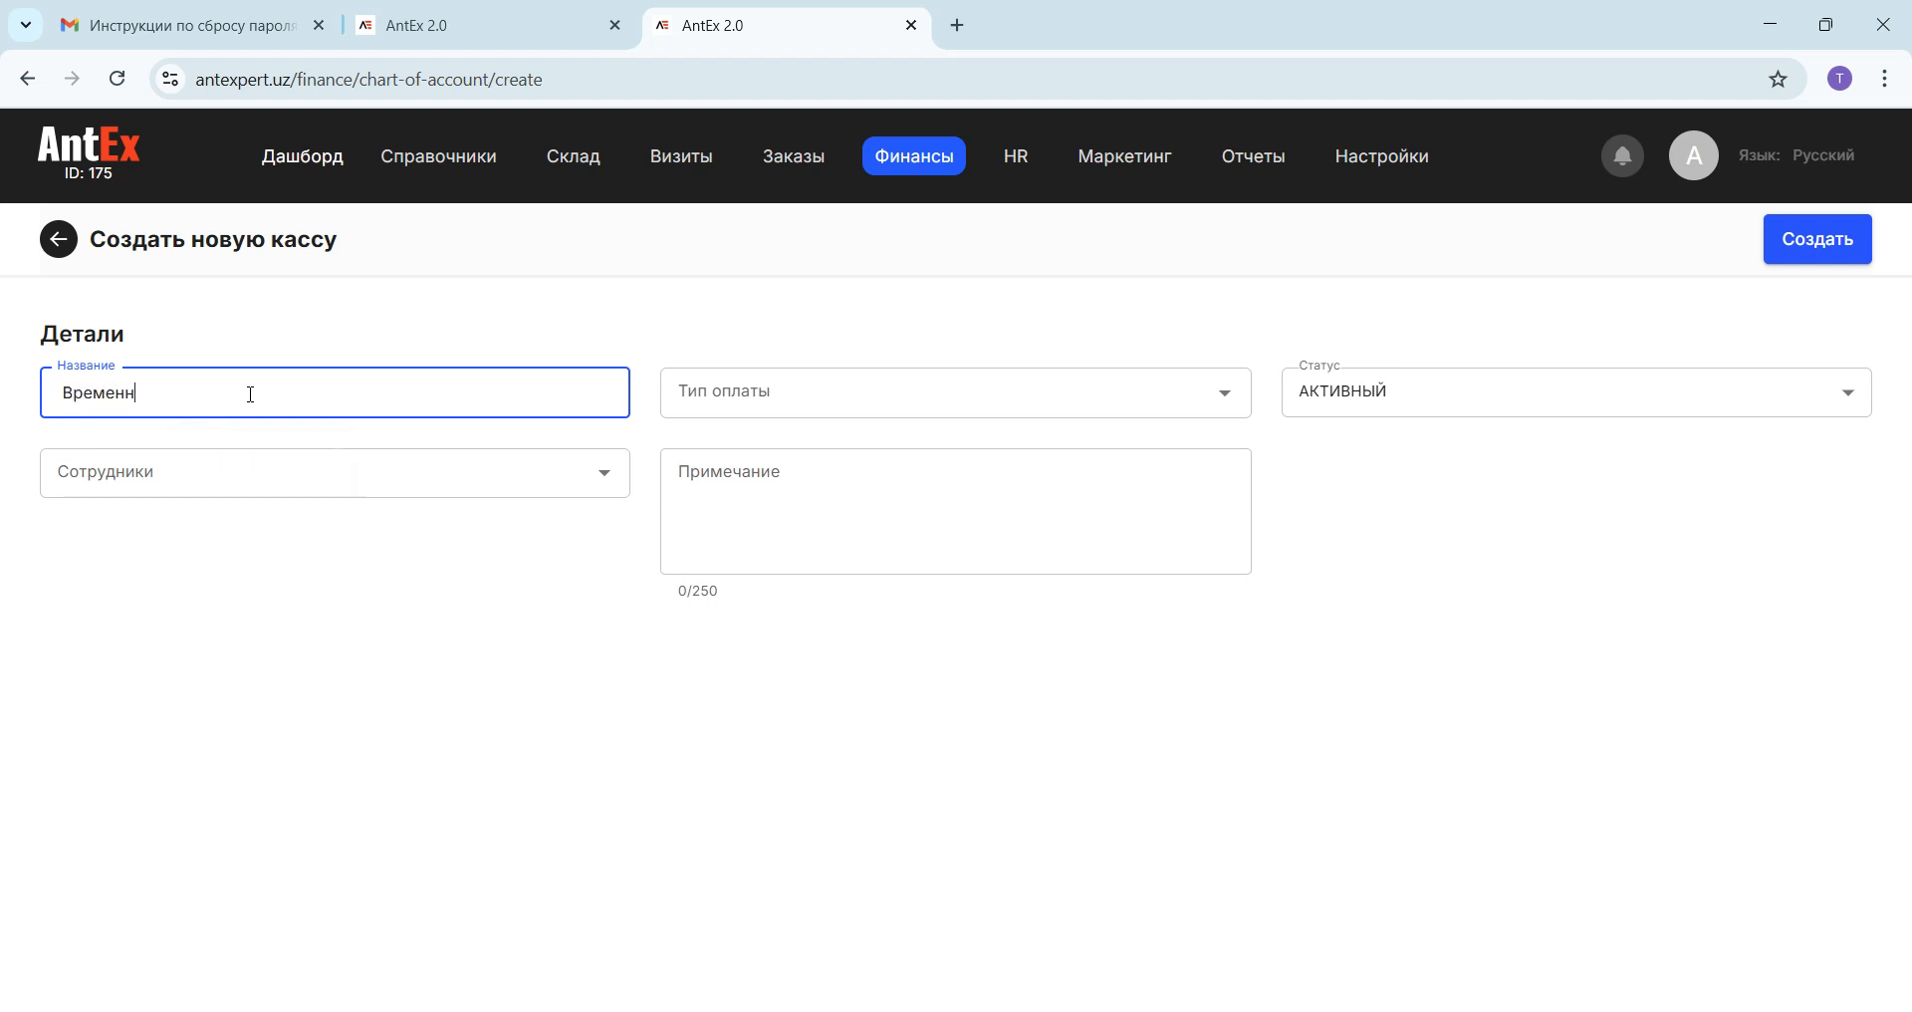
key("BackSpace")
key("BackSpace")
key("BackSpace")
key("BackSpace")
key("BackSpace")
type("Терминал")
Step: Set the new register's payment type to Картой
left_click(730, 392)
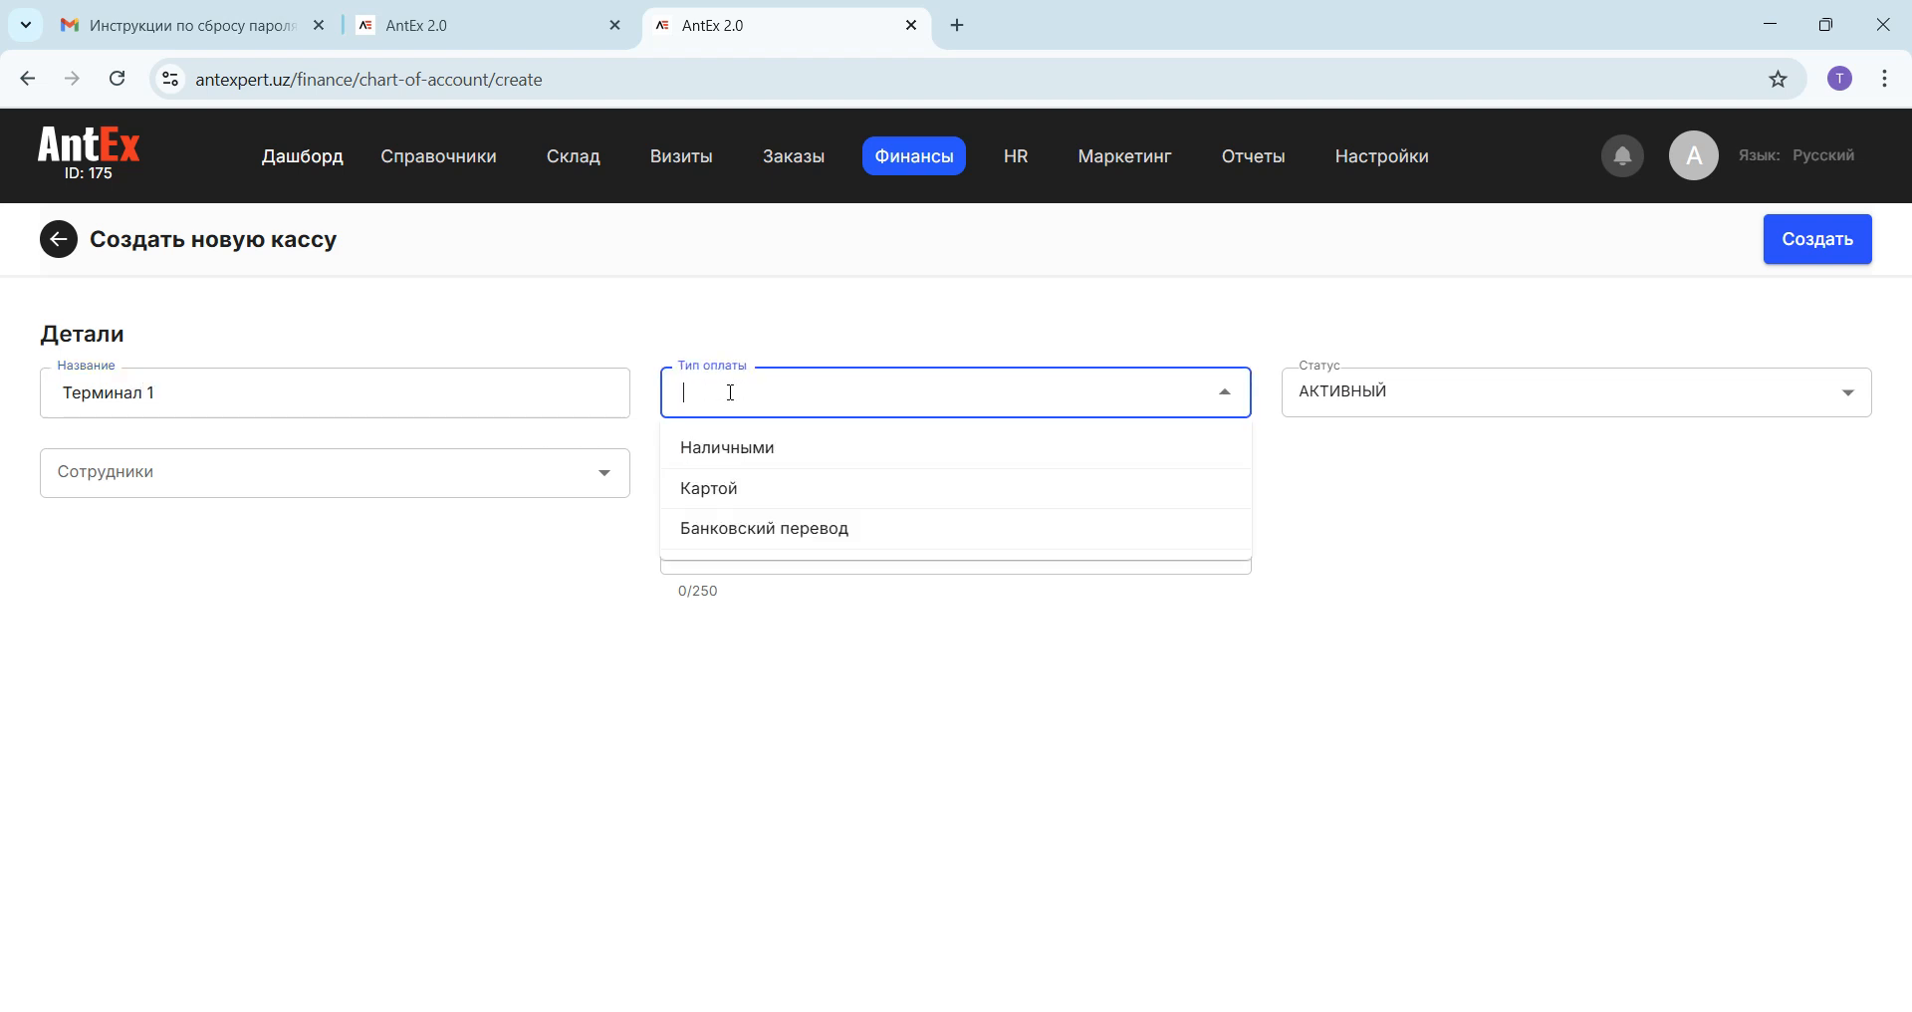
left_click(729, 490)
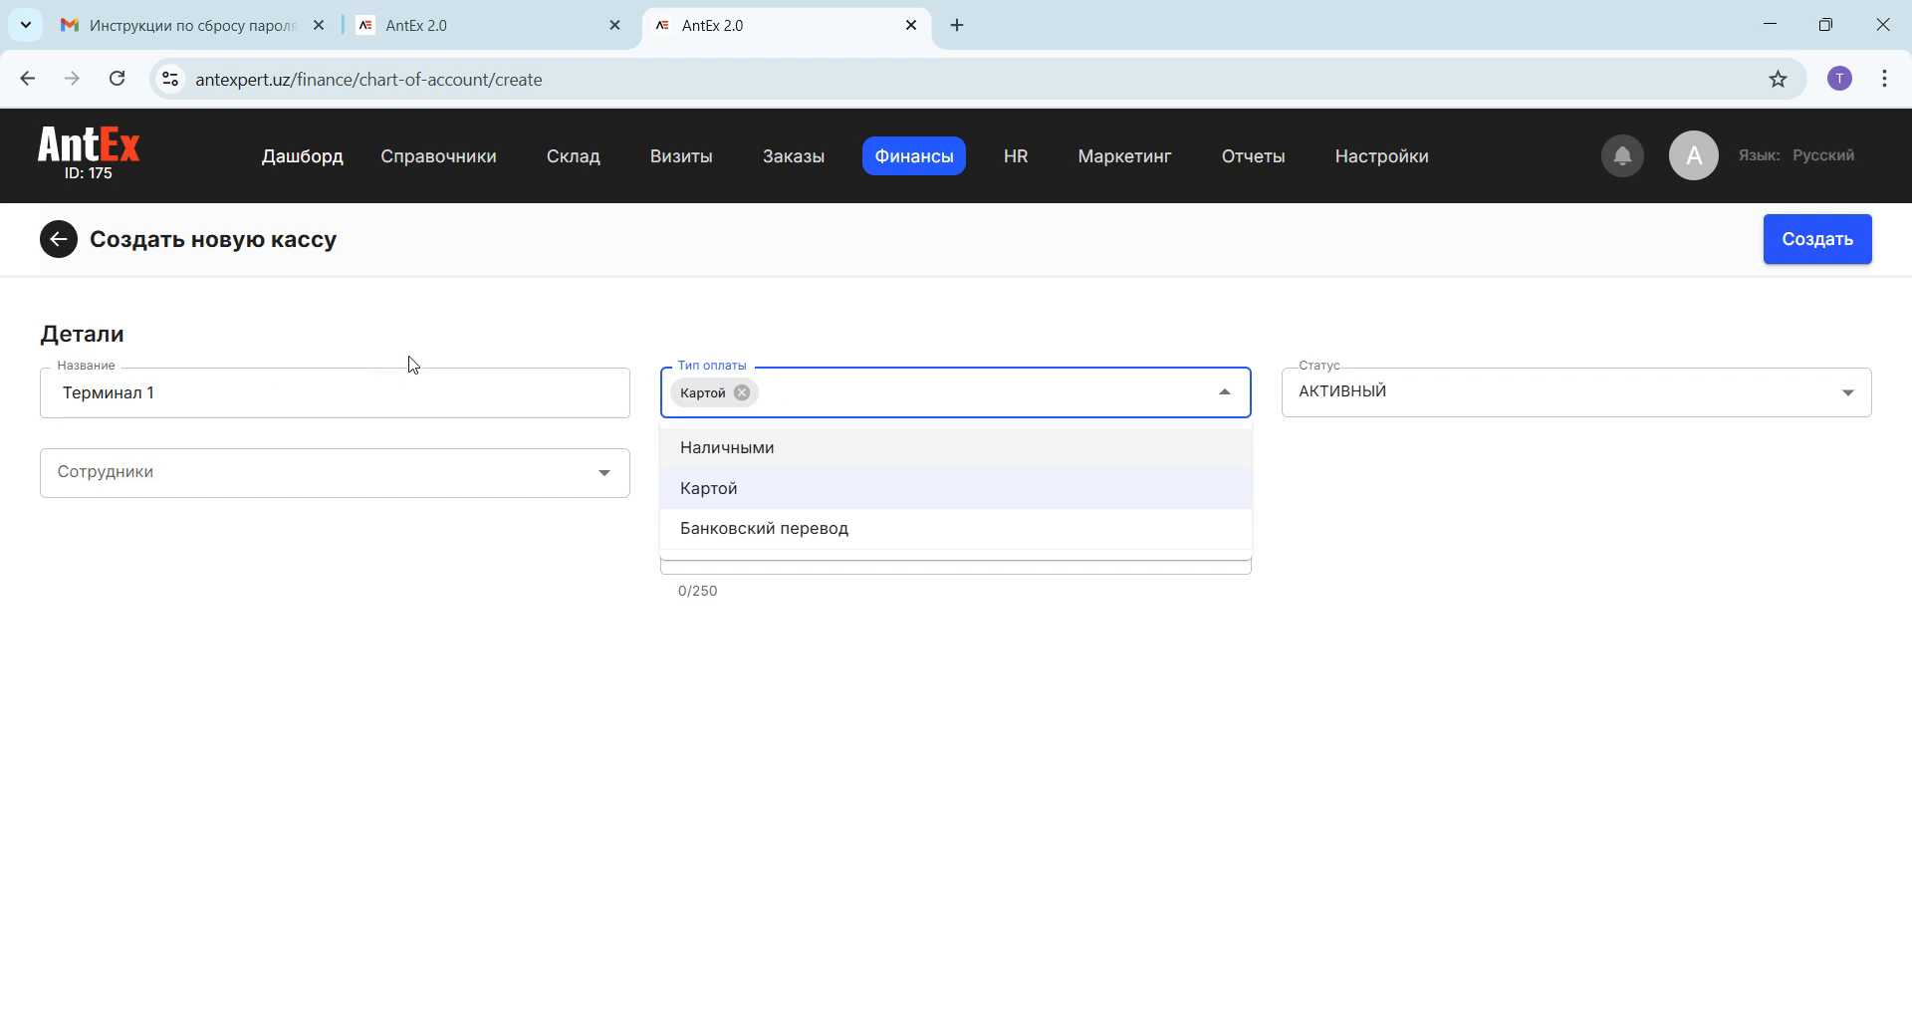
left_click(825, 339)
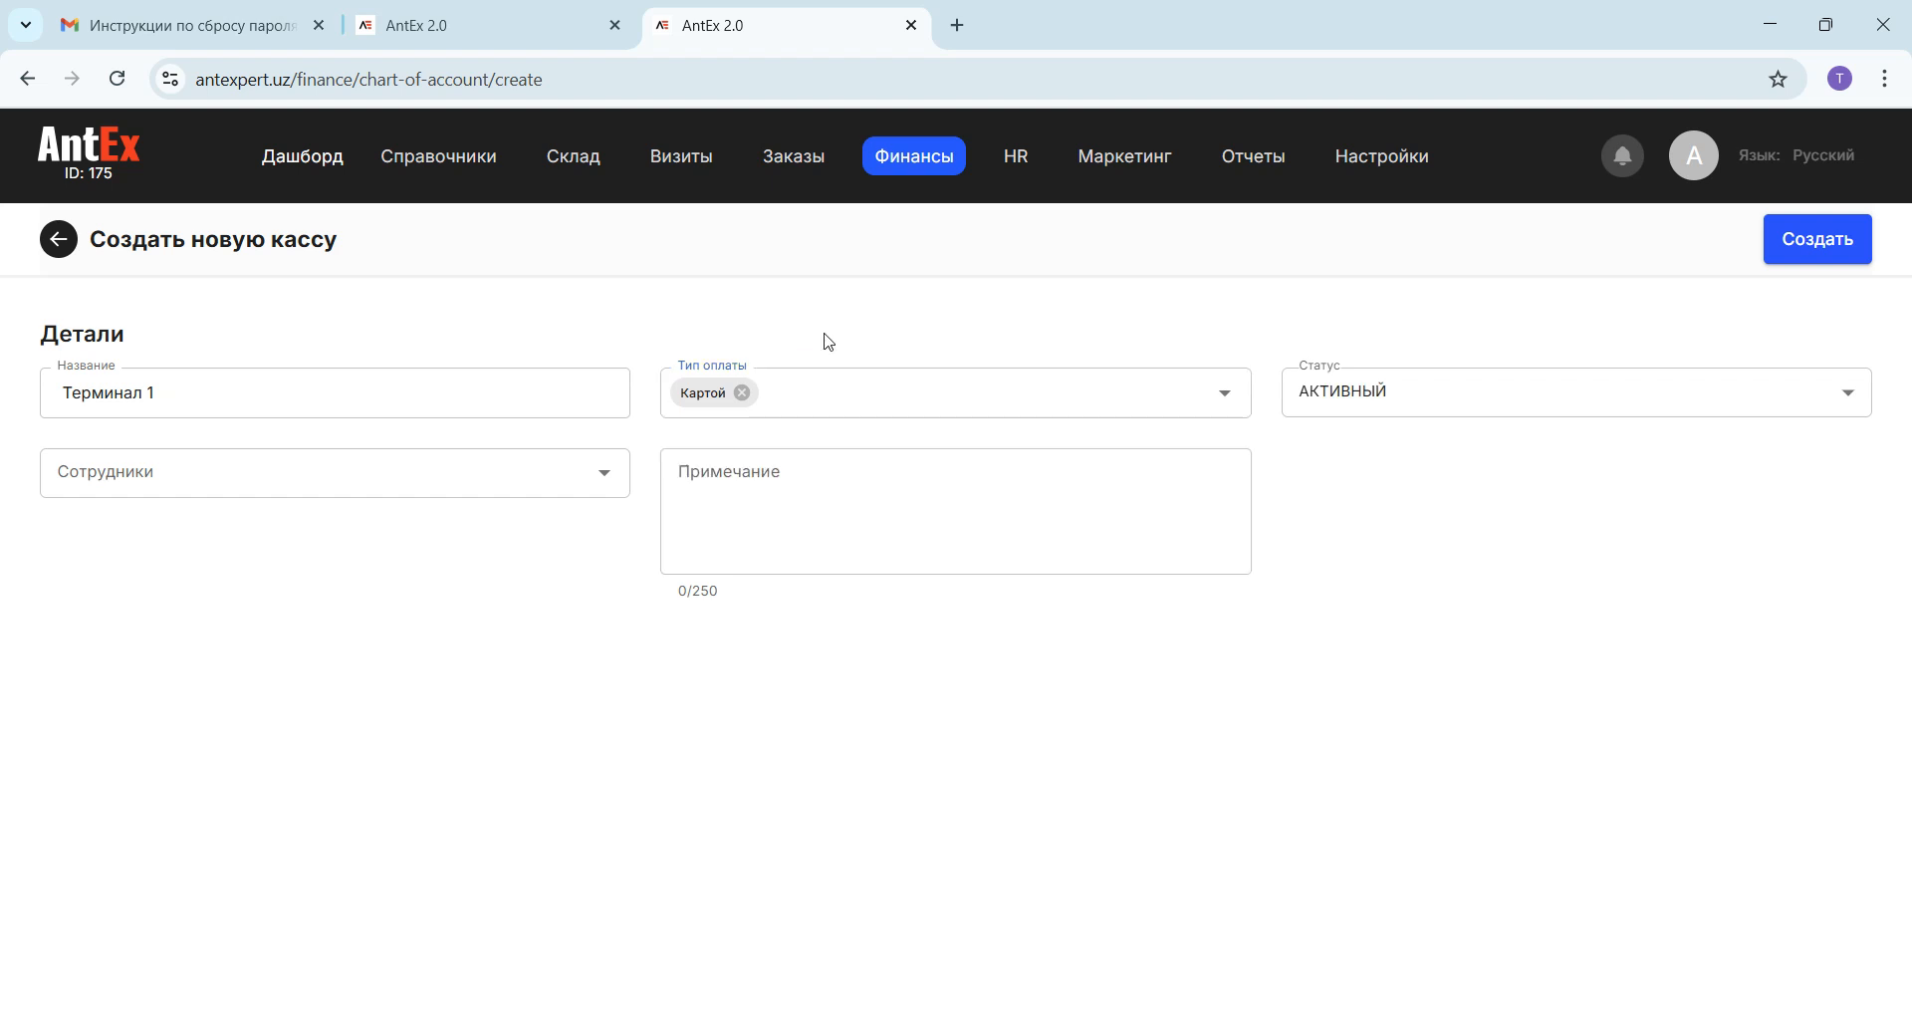
Step: Assign Admin User, Dostavshk1 and Savdo agenti1 as the new register's employees and create the register
left_click(303, 479)
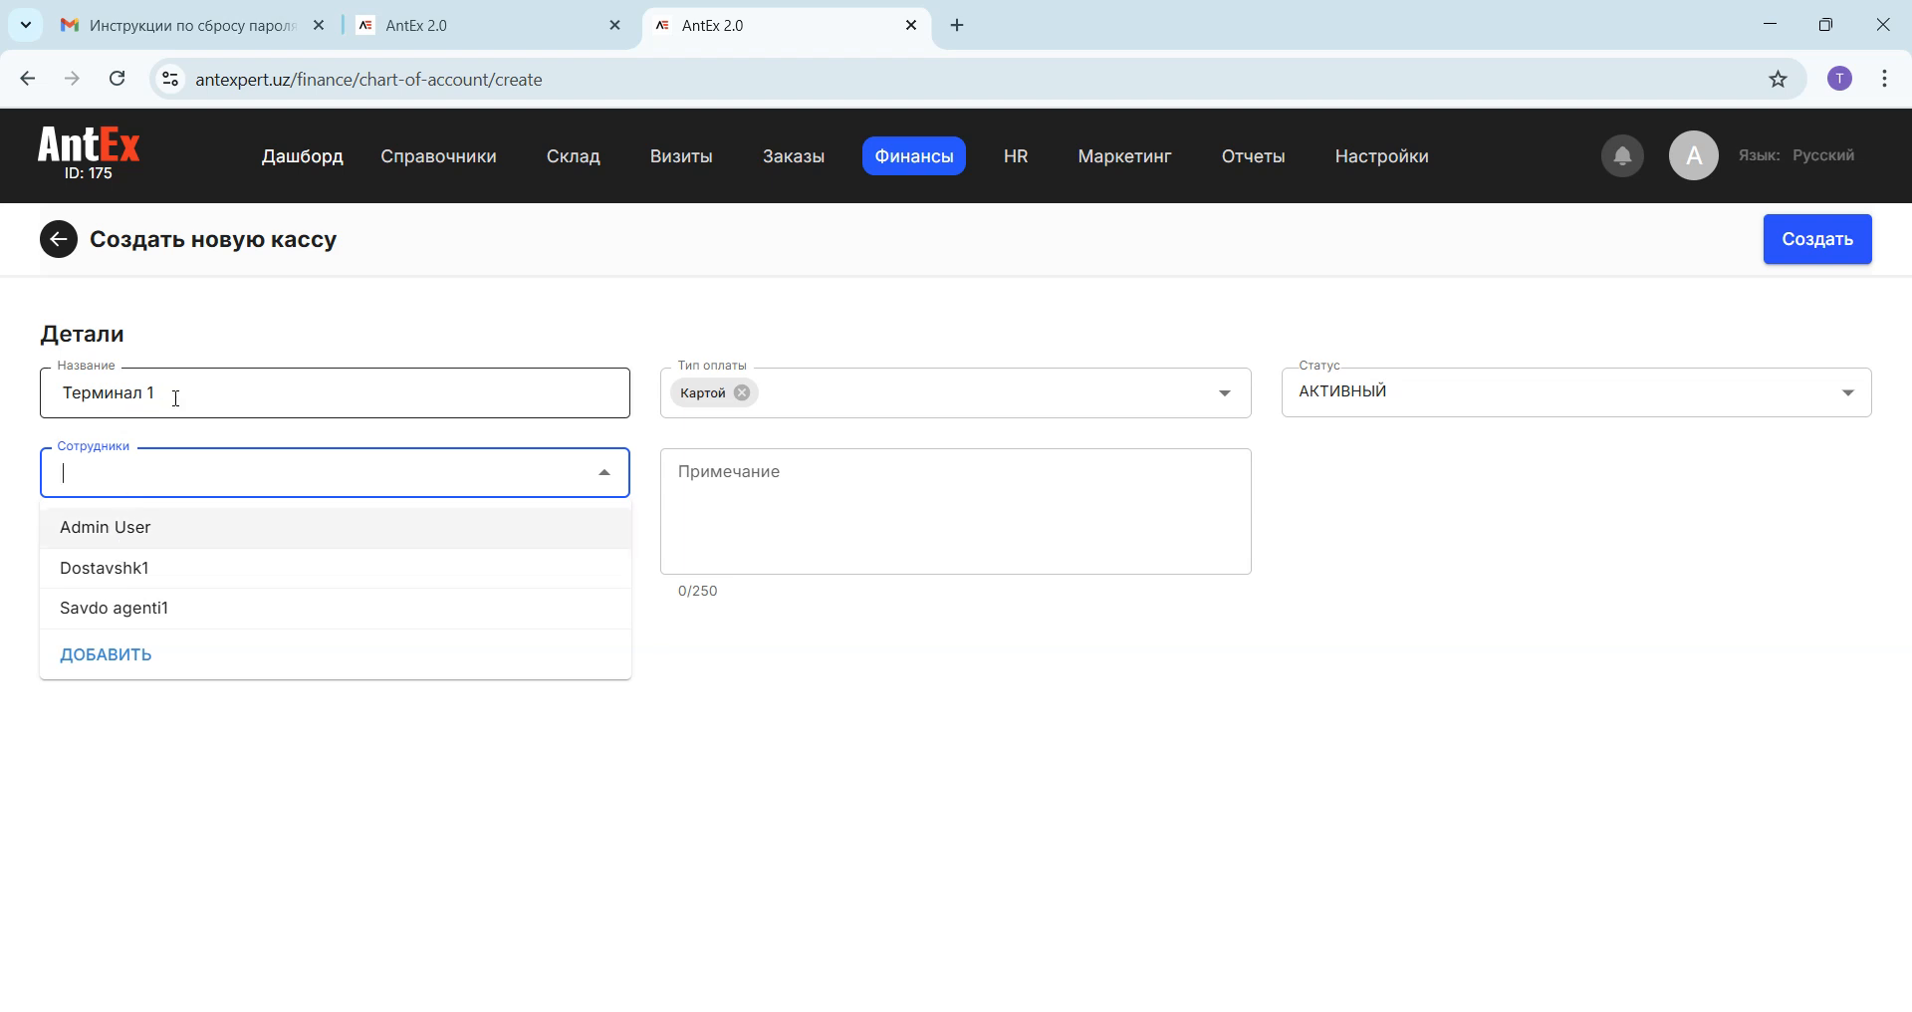
left_click(118, 530)
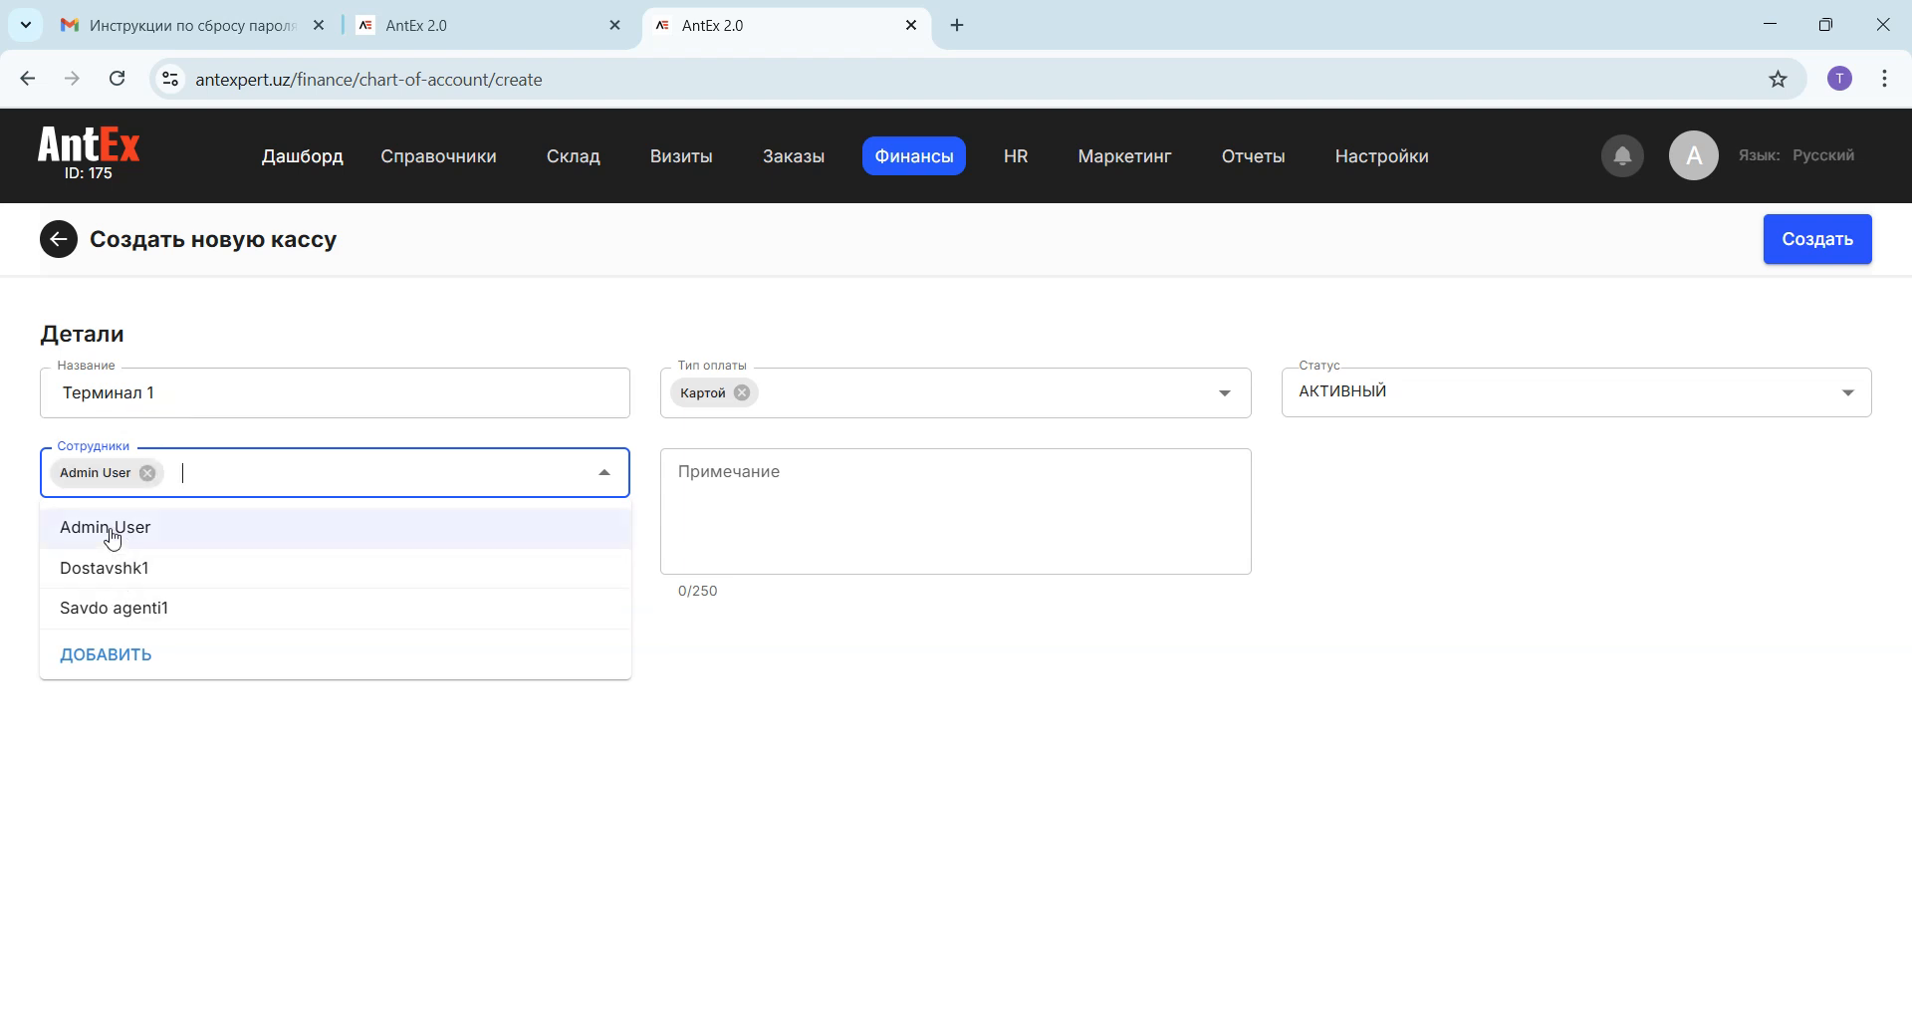
left_click(149, 575)
left_click(147, 609)
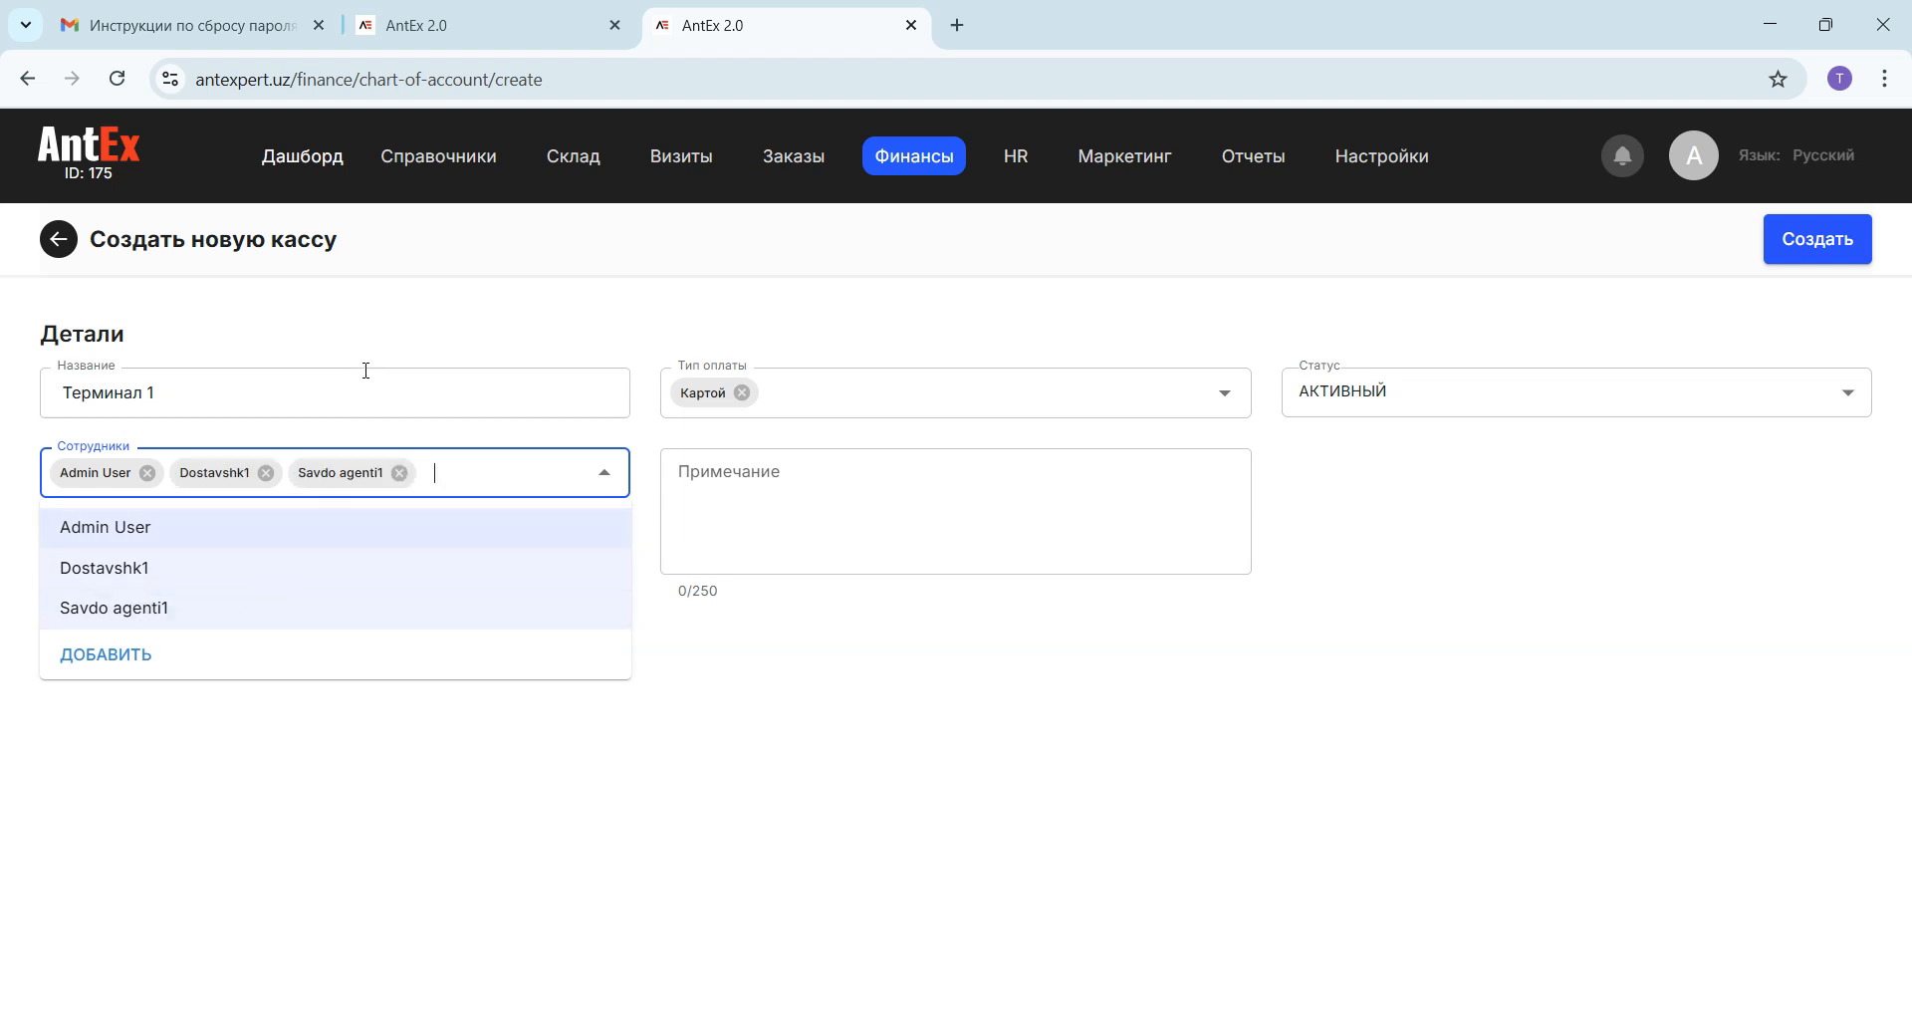
left_click(767, 671)
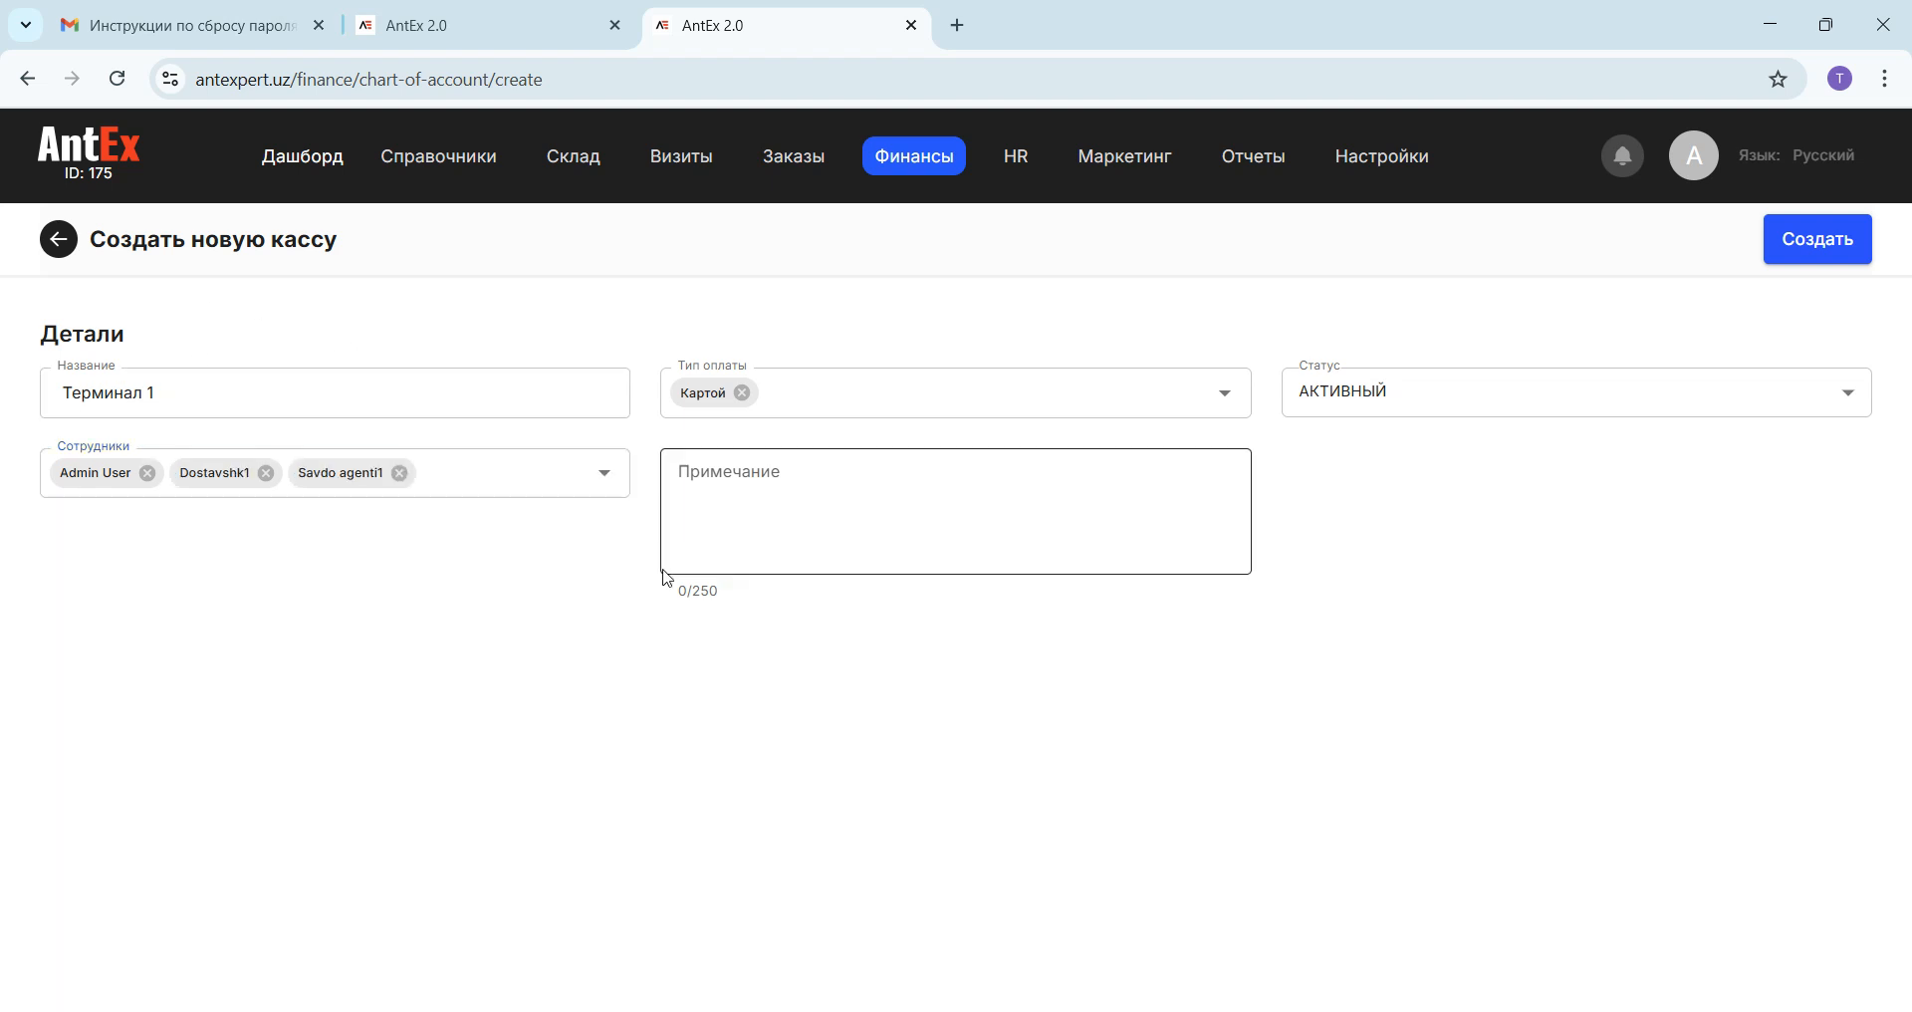
left_click(1822, 244)
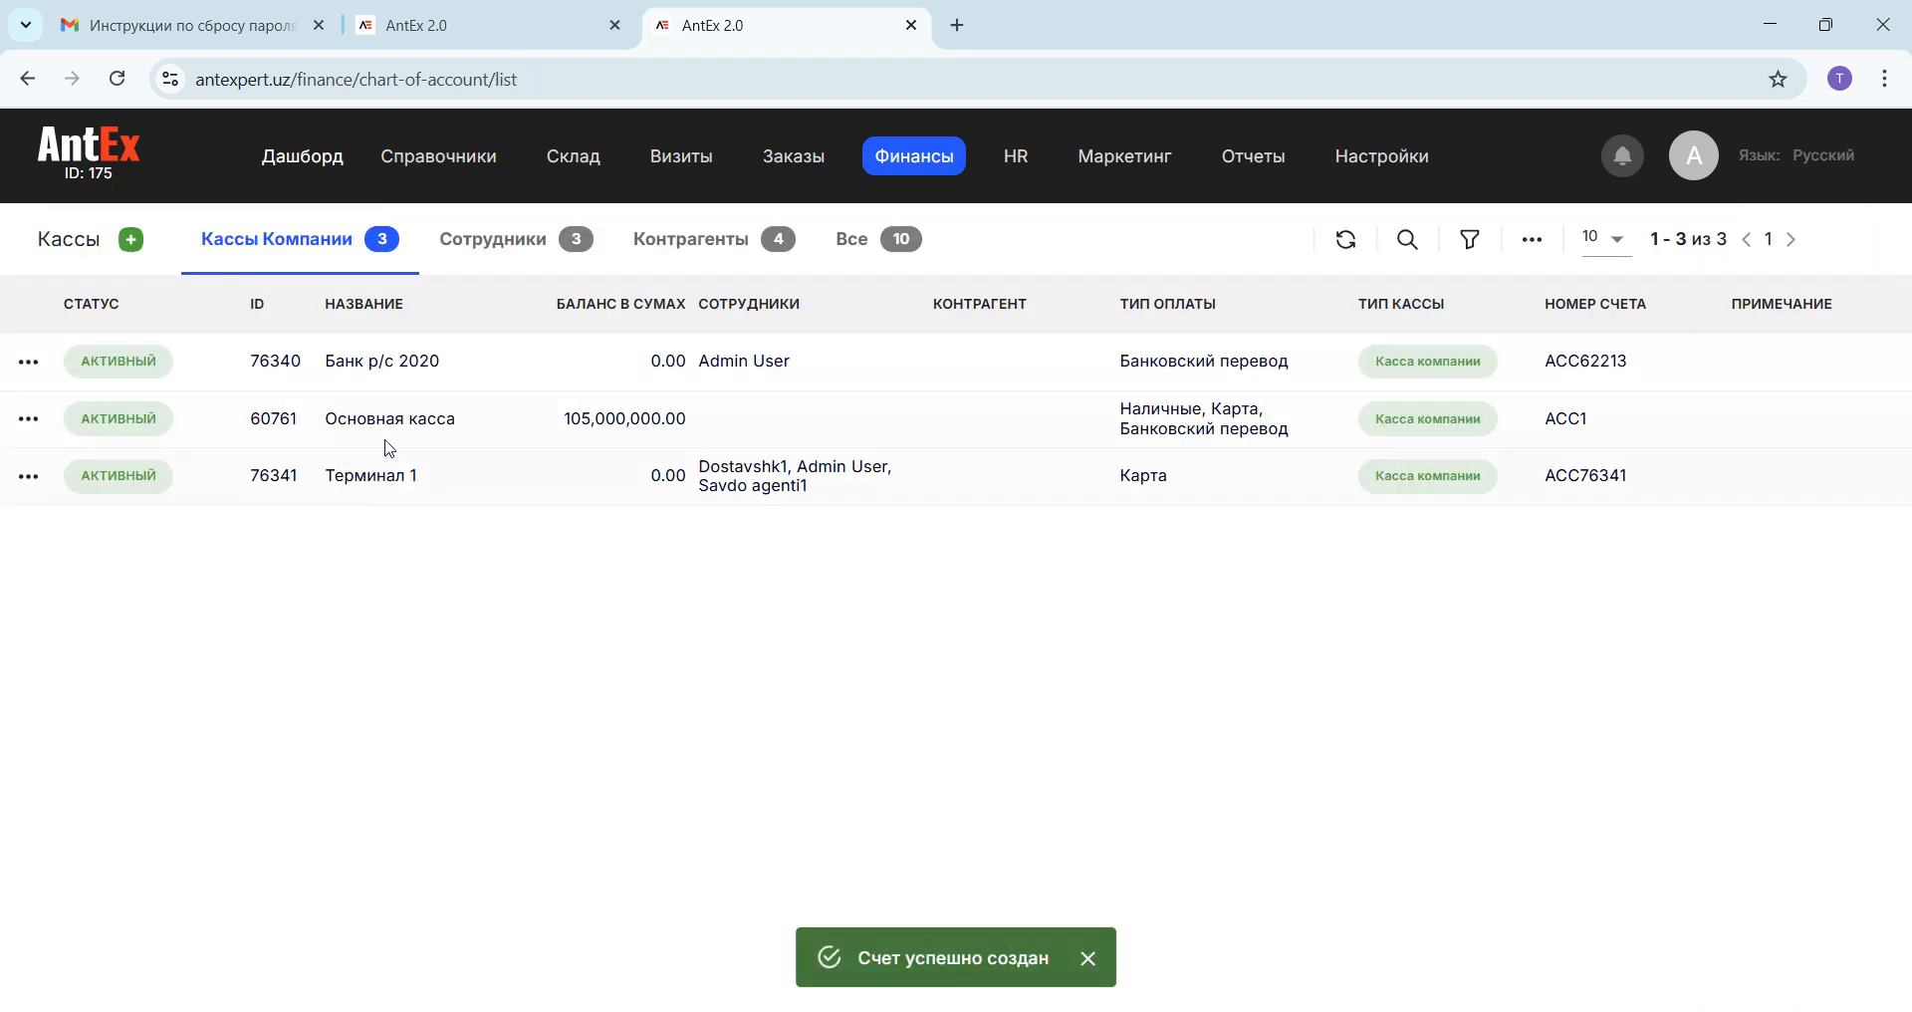
Step: Add Admin User to the employees of the Dostavshk1 employee cash register and save the changes
left_click(503, 241)
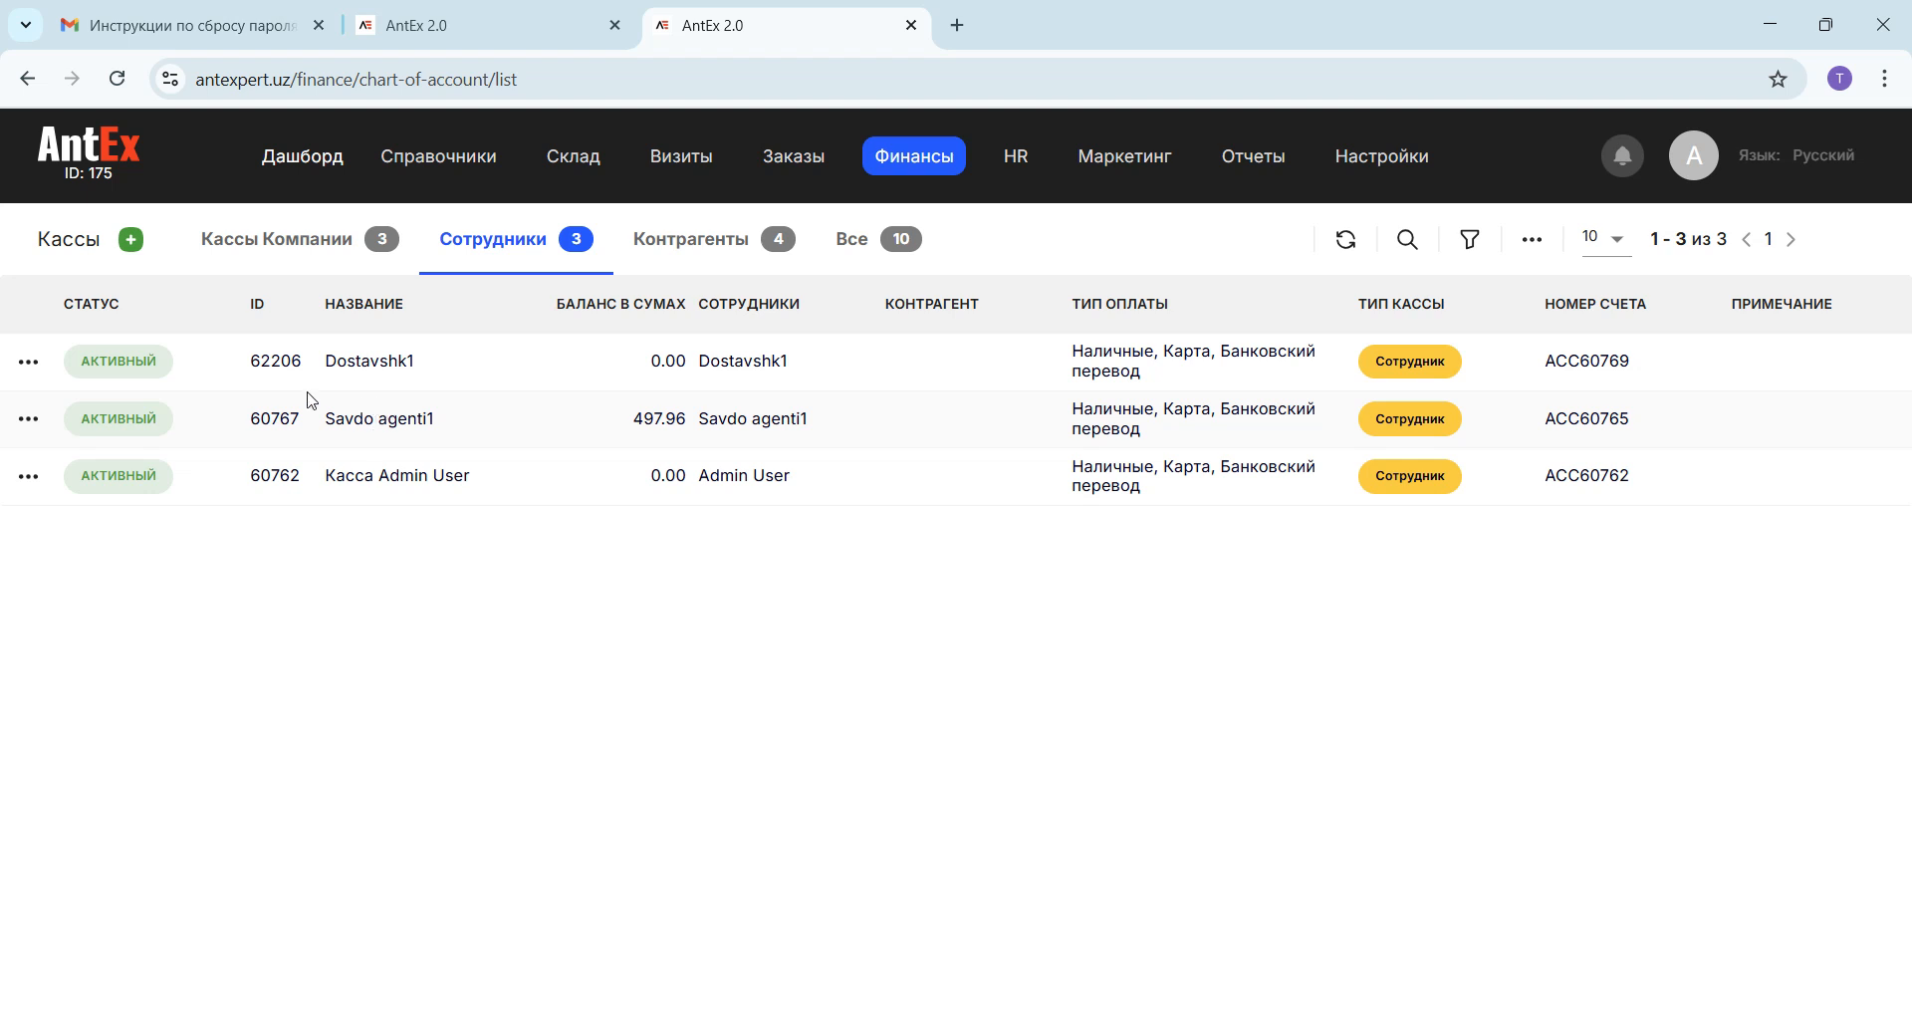
left_click(28, 363)
left_click(64, 409)
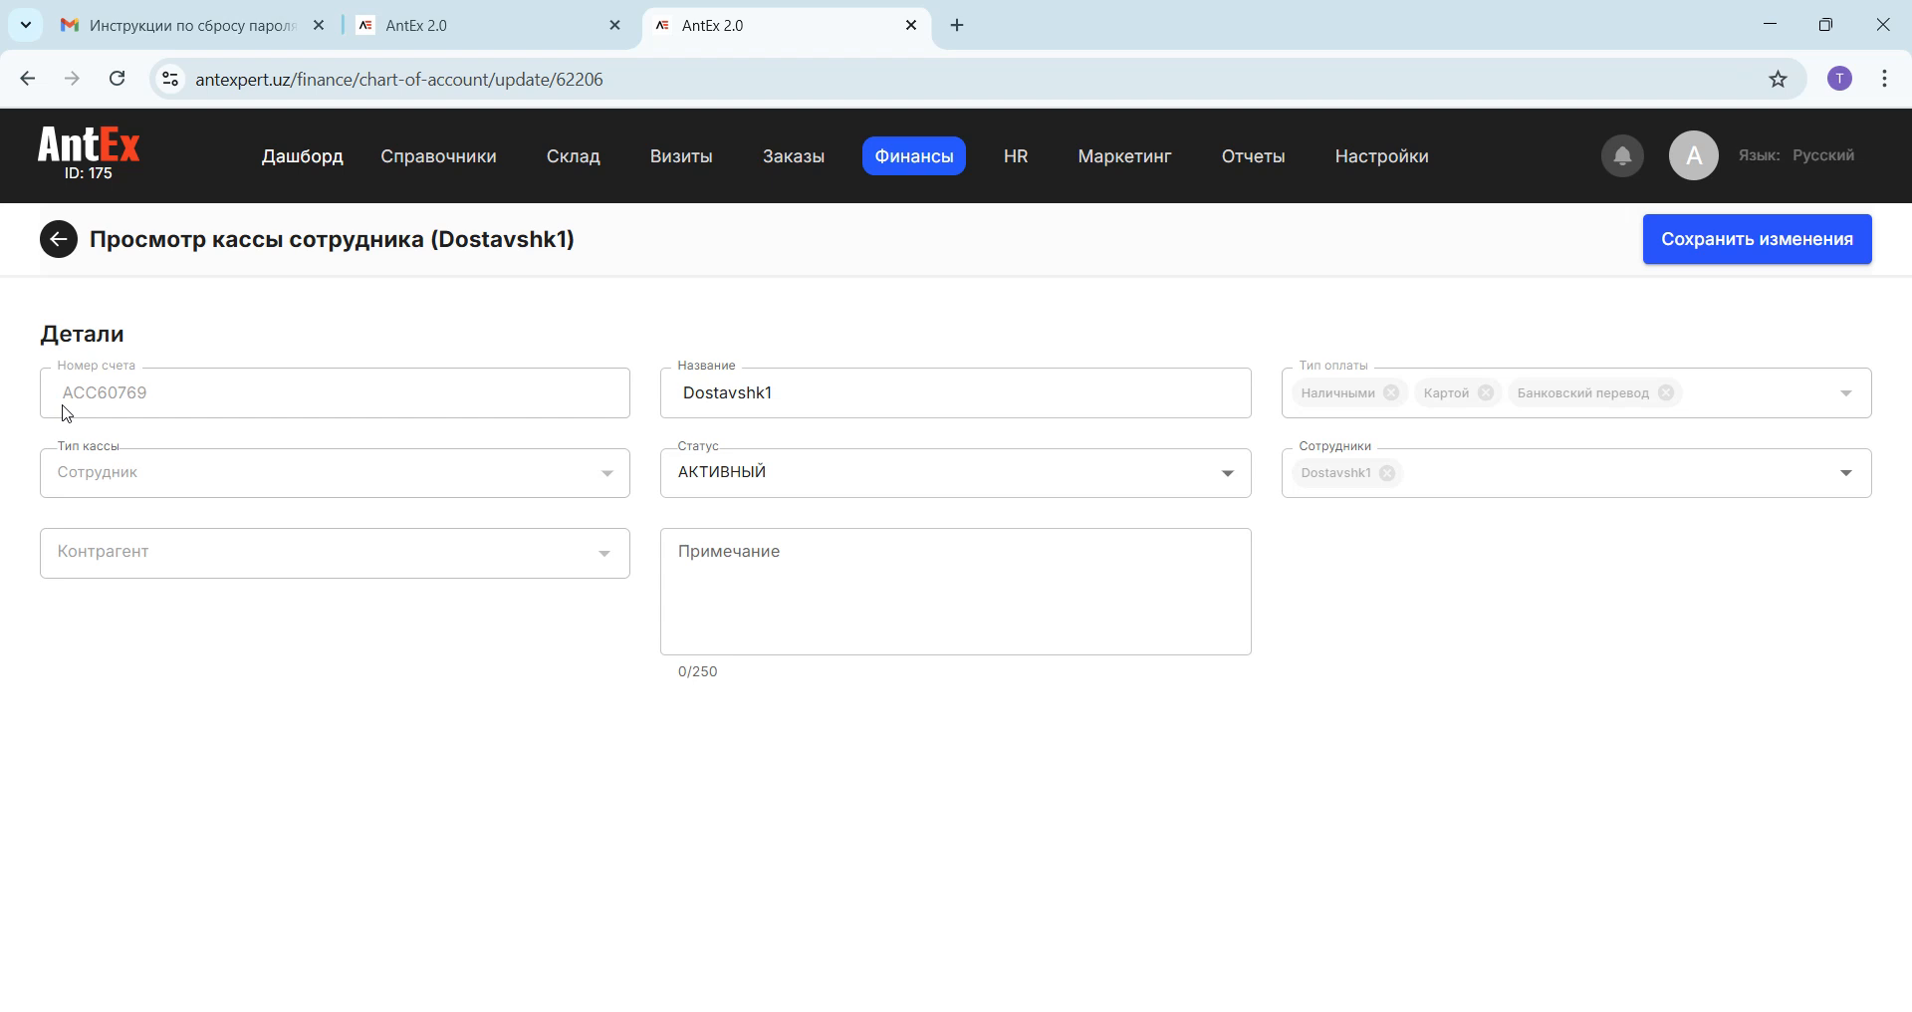
left_click(1445, 468)
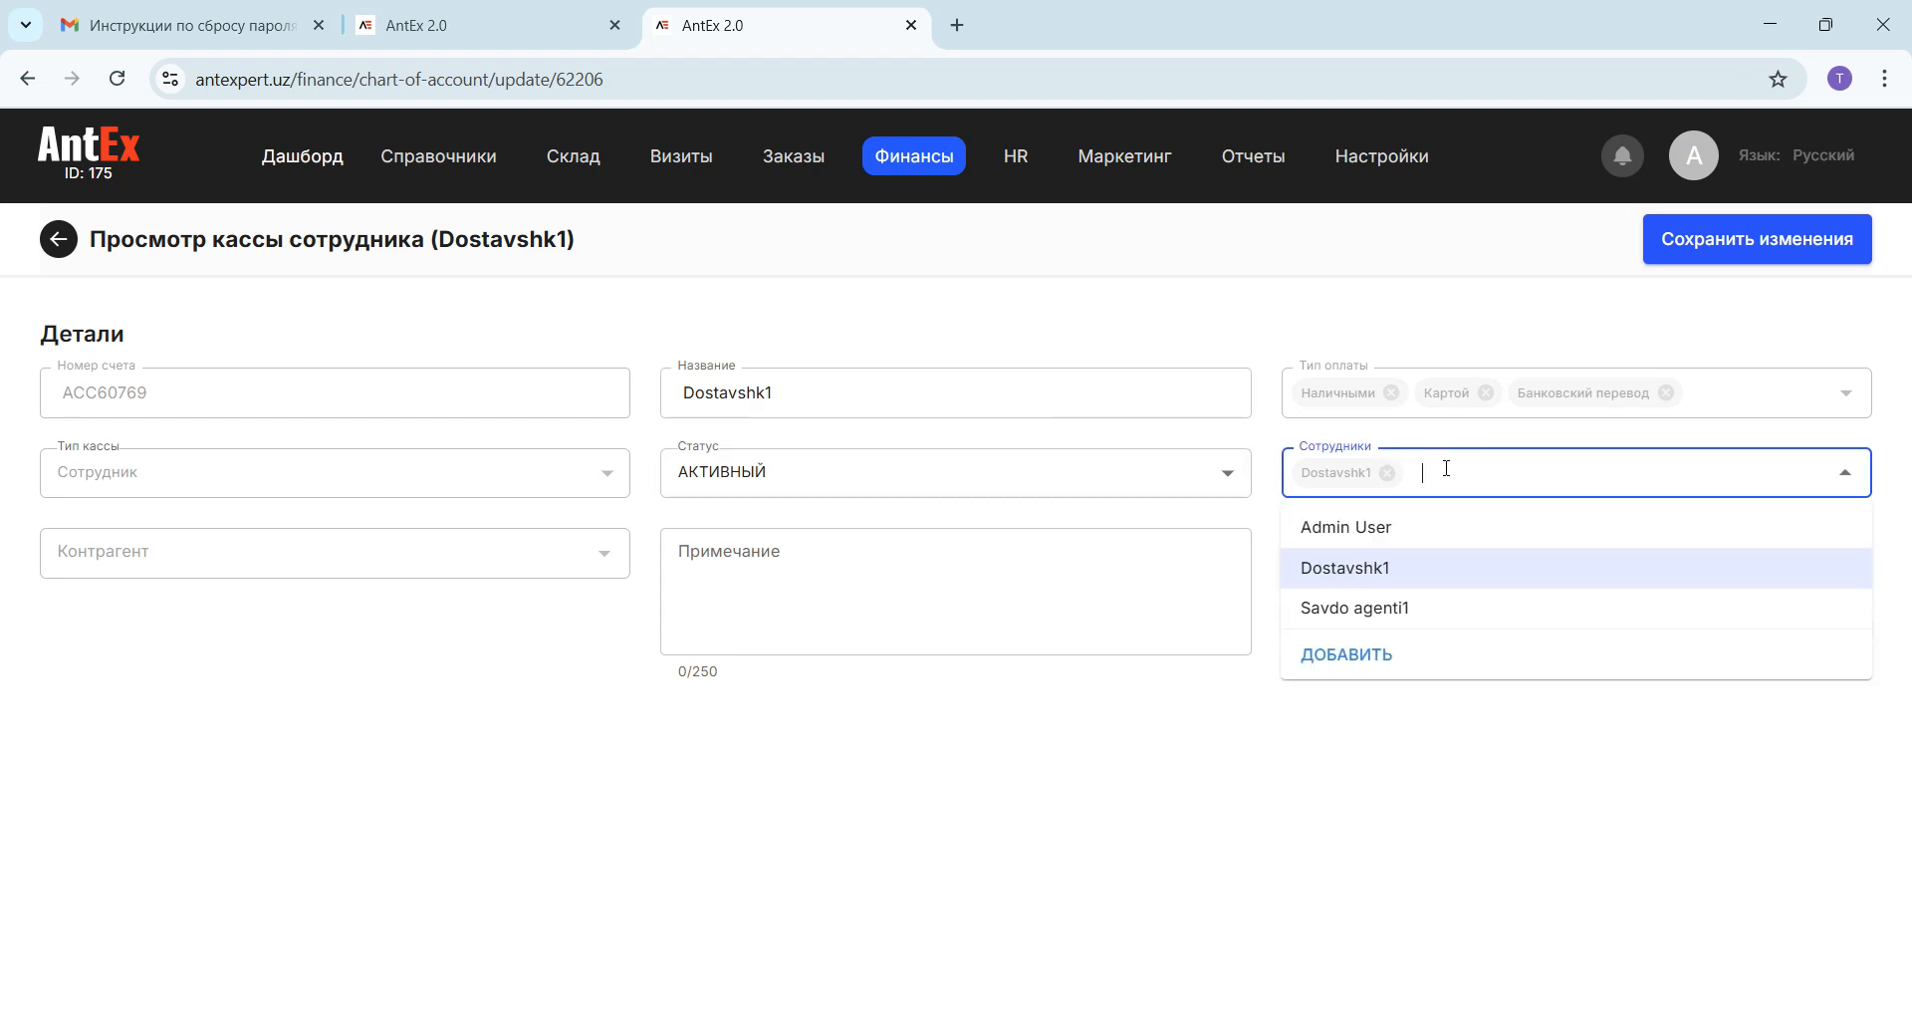
left_click(1408, 533)
left_click(1483, 329)
left_click(1695, 257)
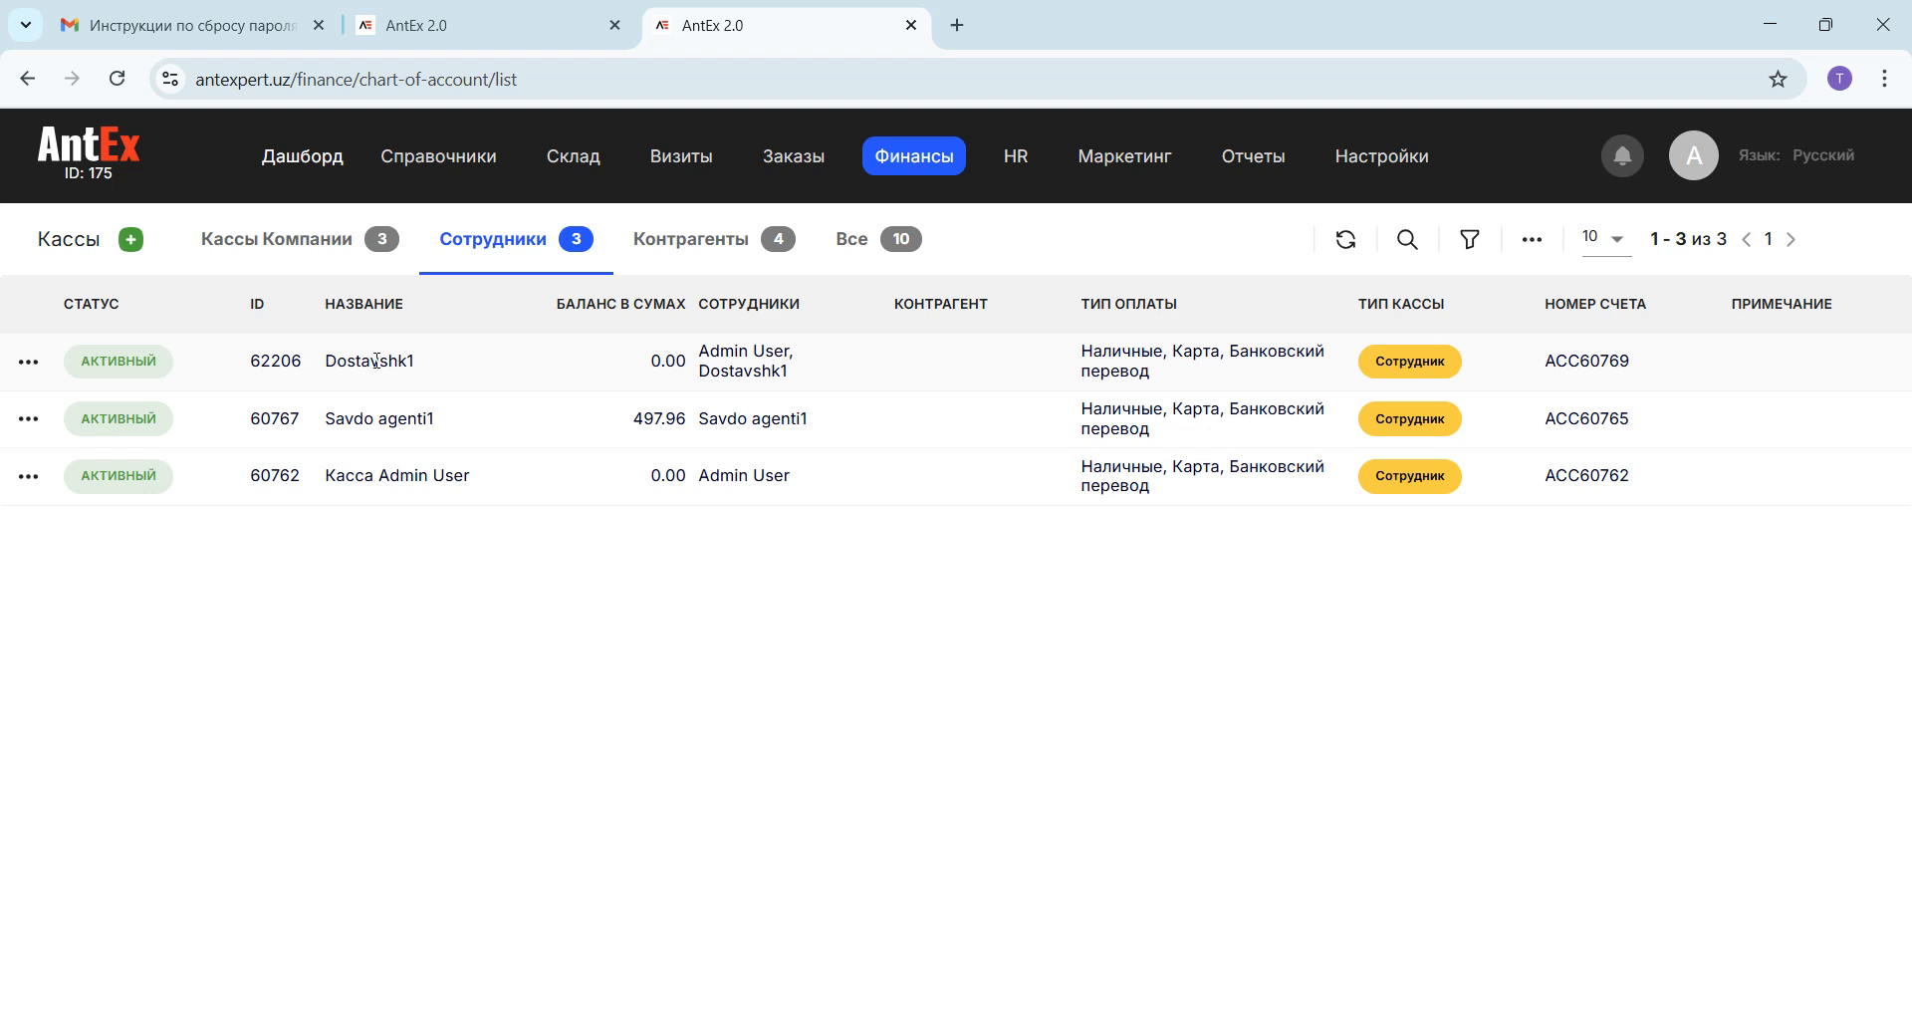
Step: Compare the employees assigned to the company cash registers with those assigned to the employee cash registers
left_click(327, 260)
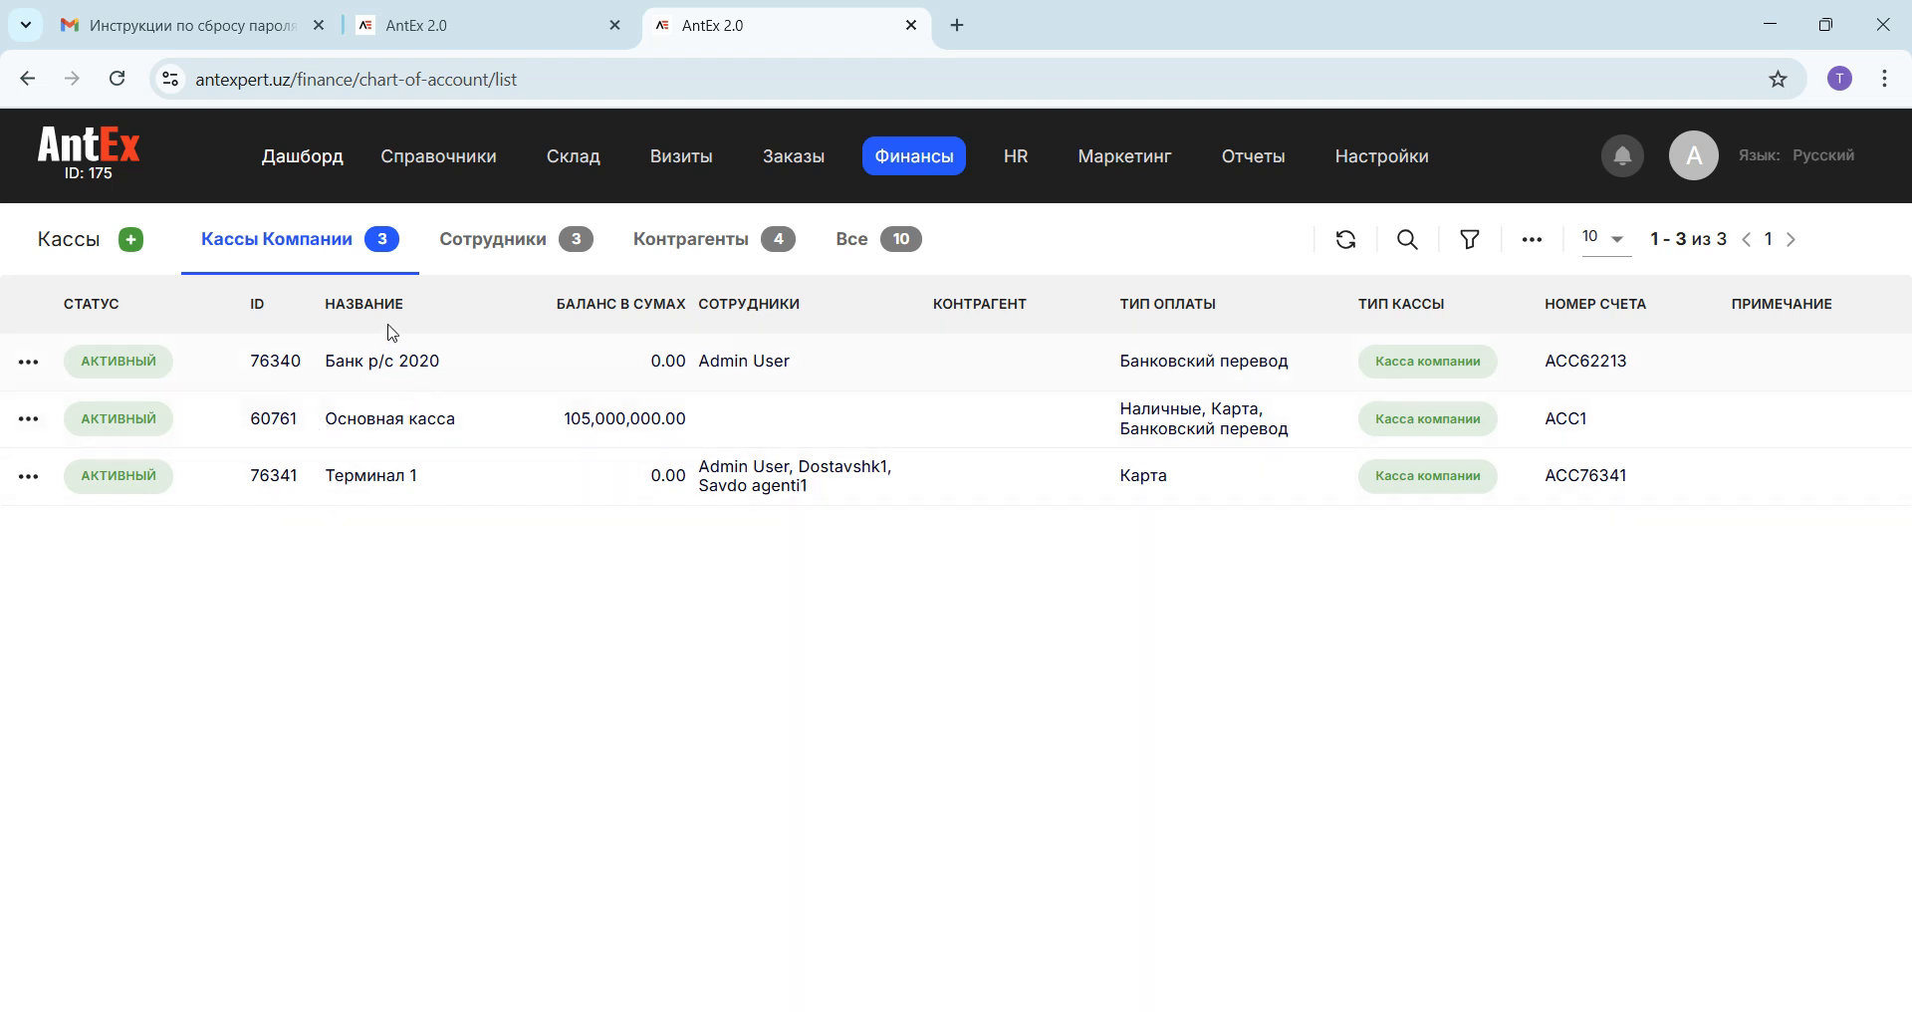
left_click(476, 261)
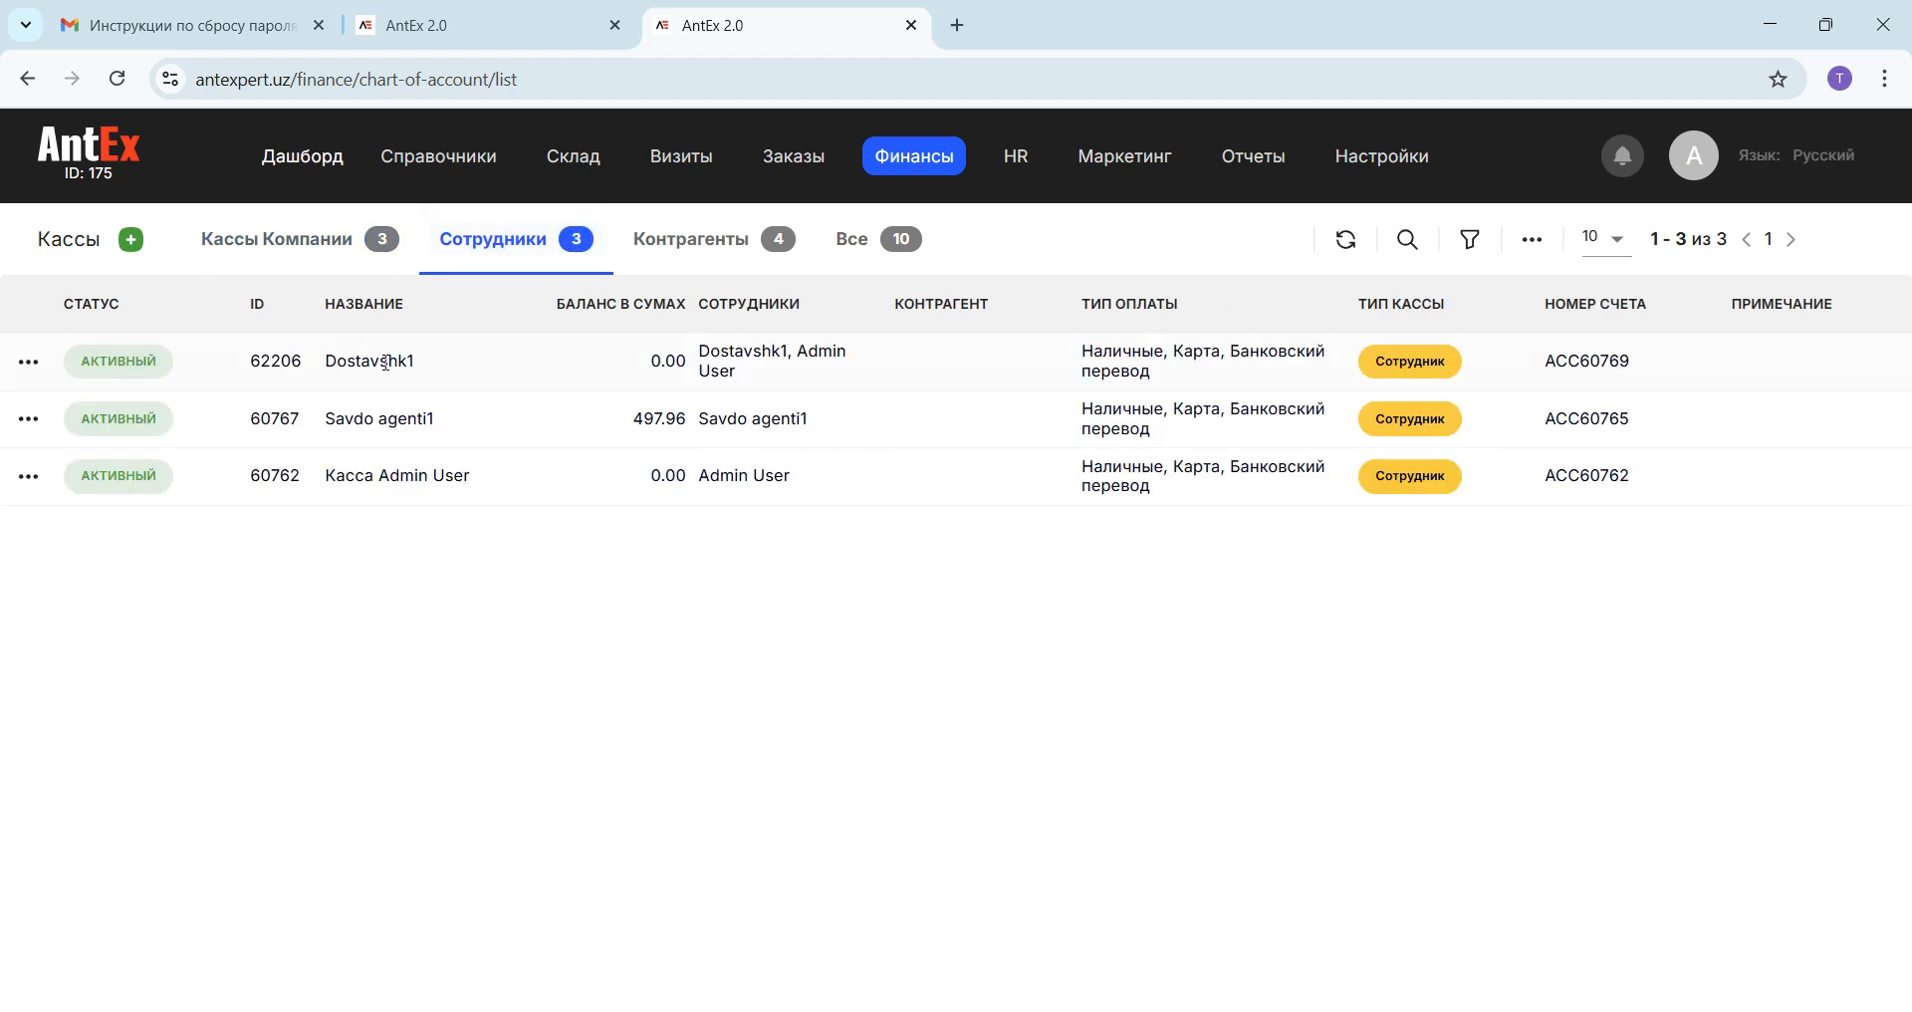
left_click(315, 237)
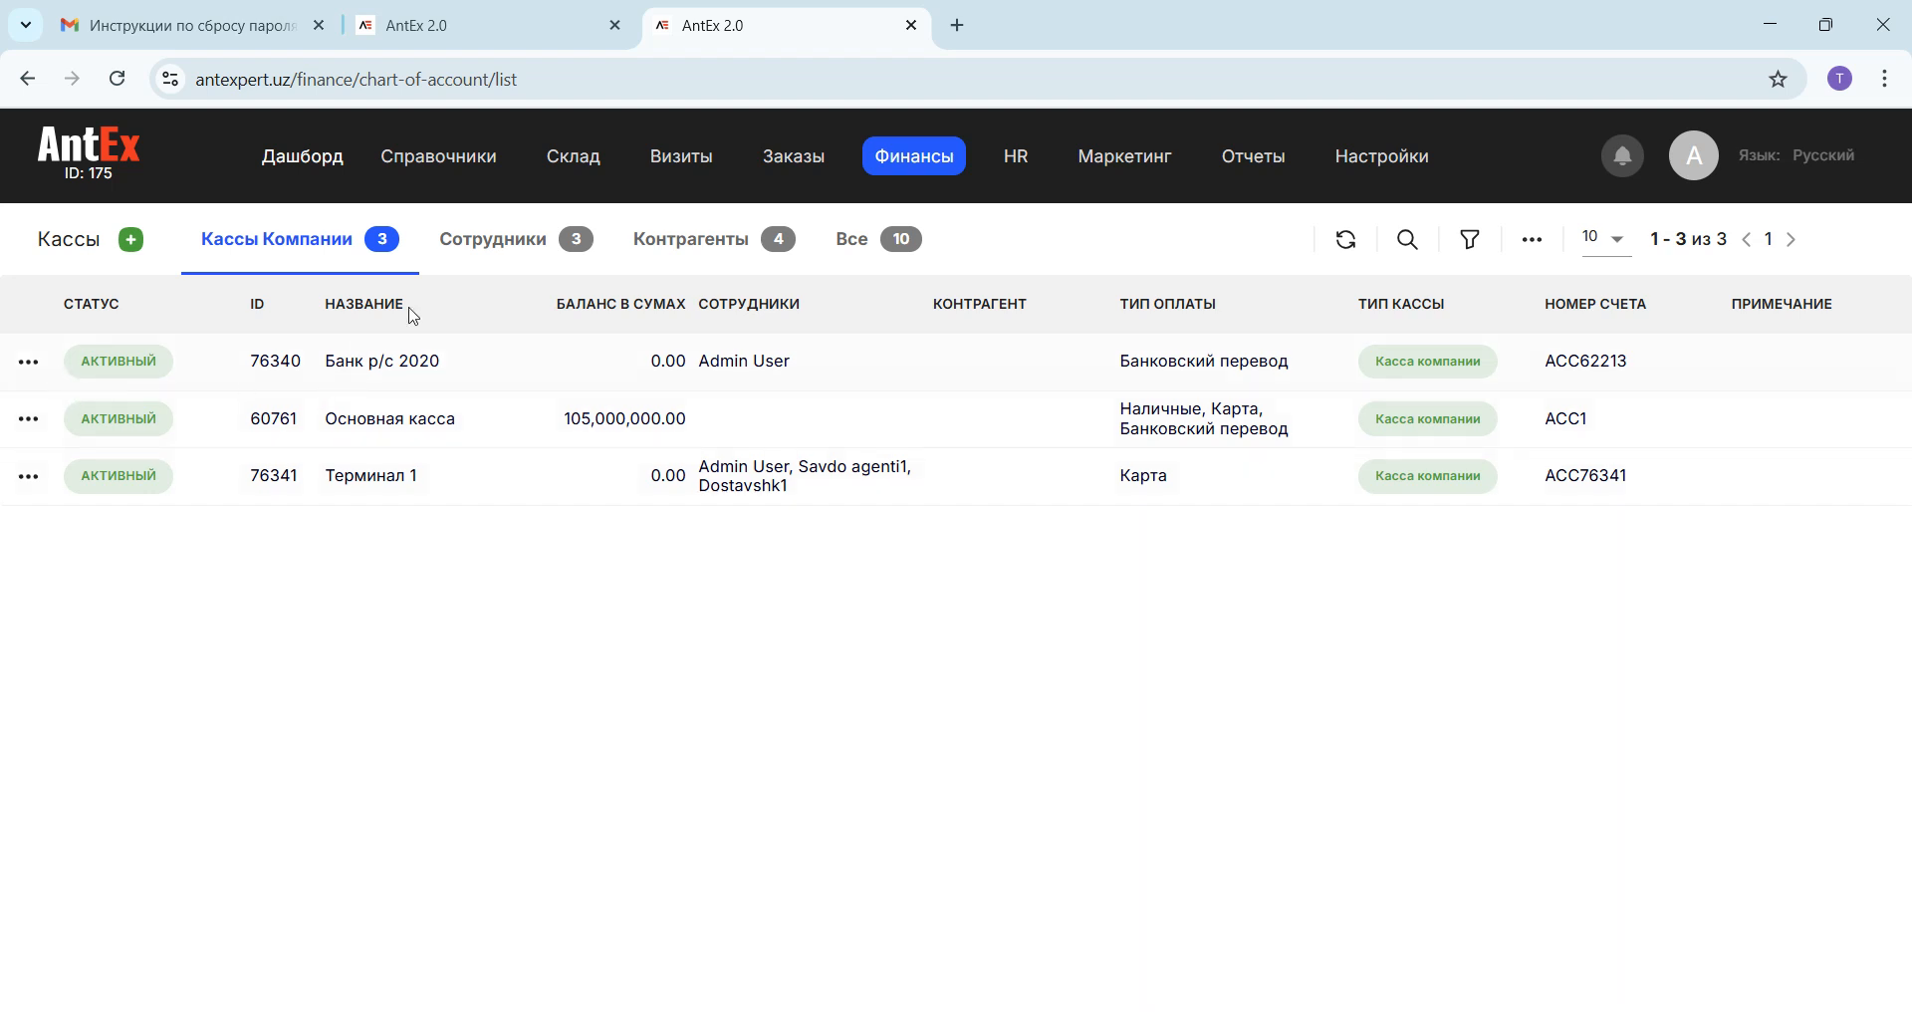
Step: Check the employees assigned in the Dostavshk1 register's details and return to the company cash register list
left_click(484, 242)
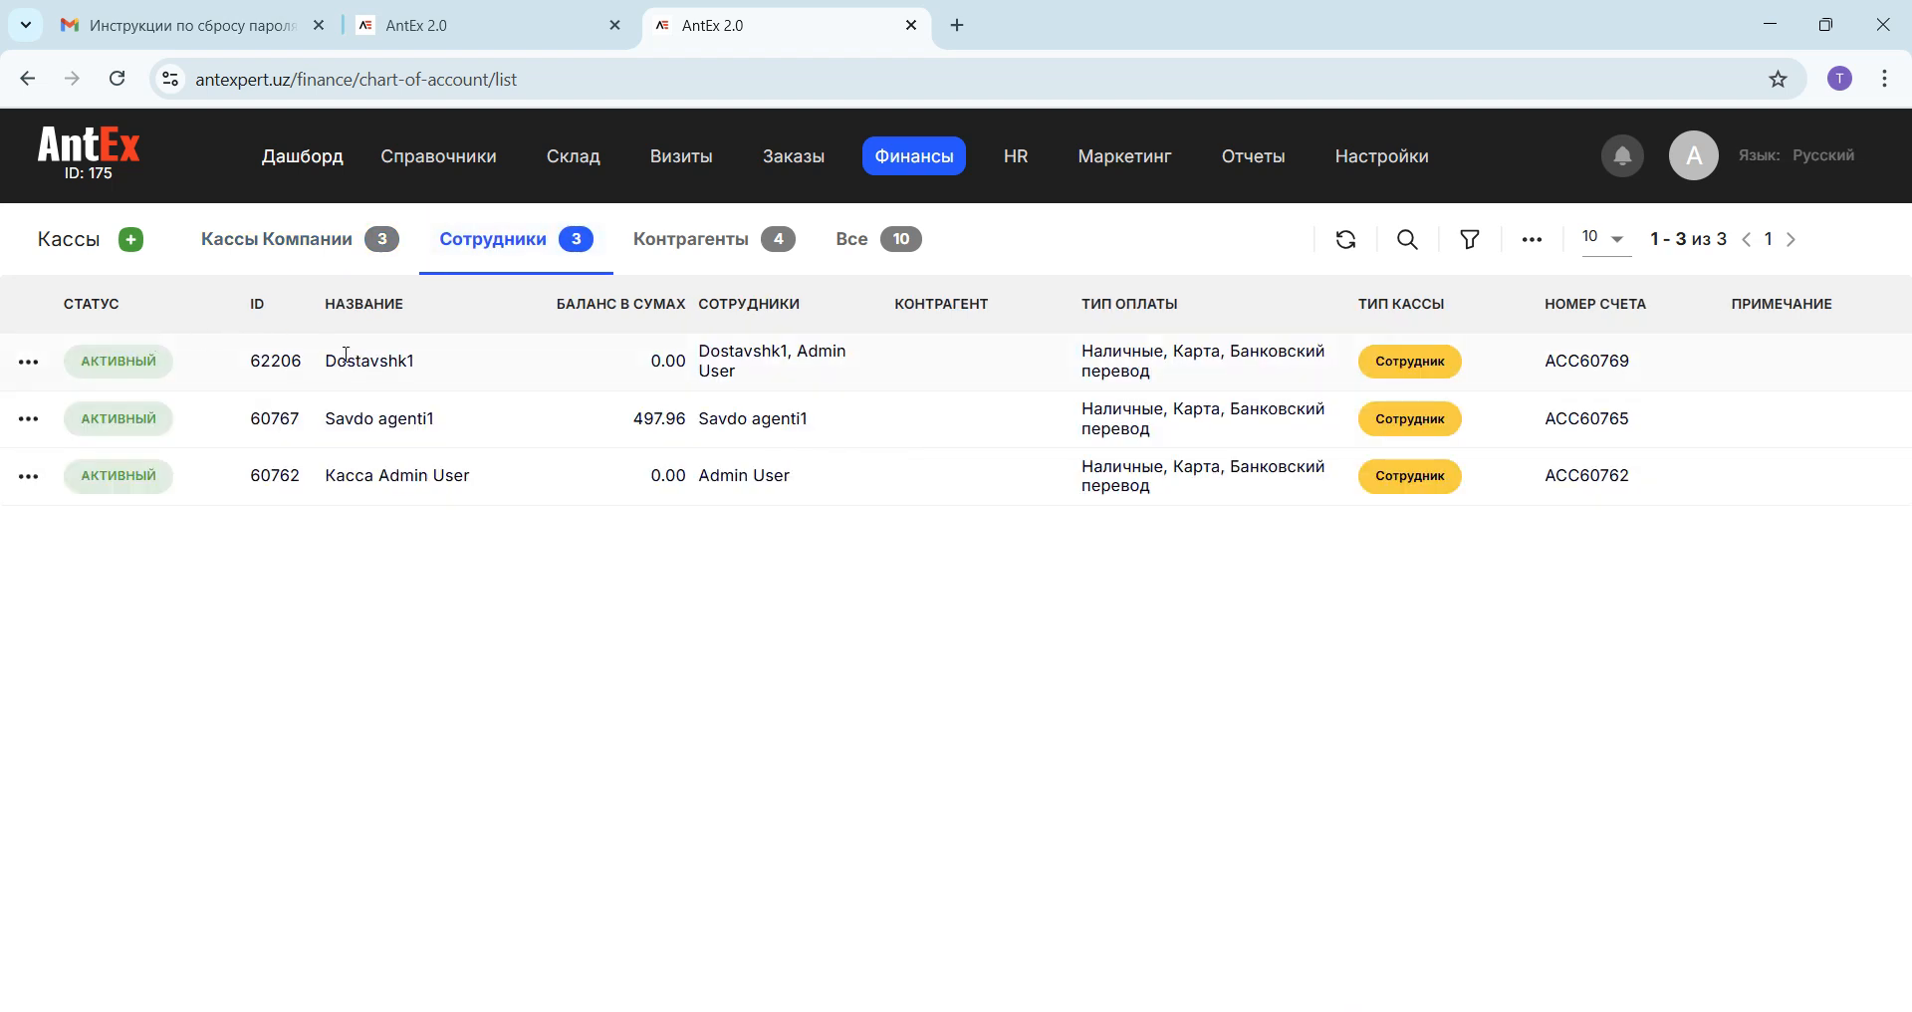
left_click(29, 361)
left_click(70, 418)
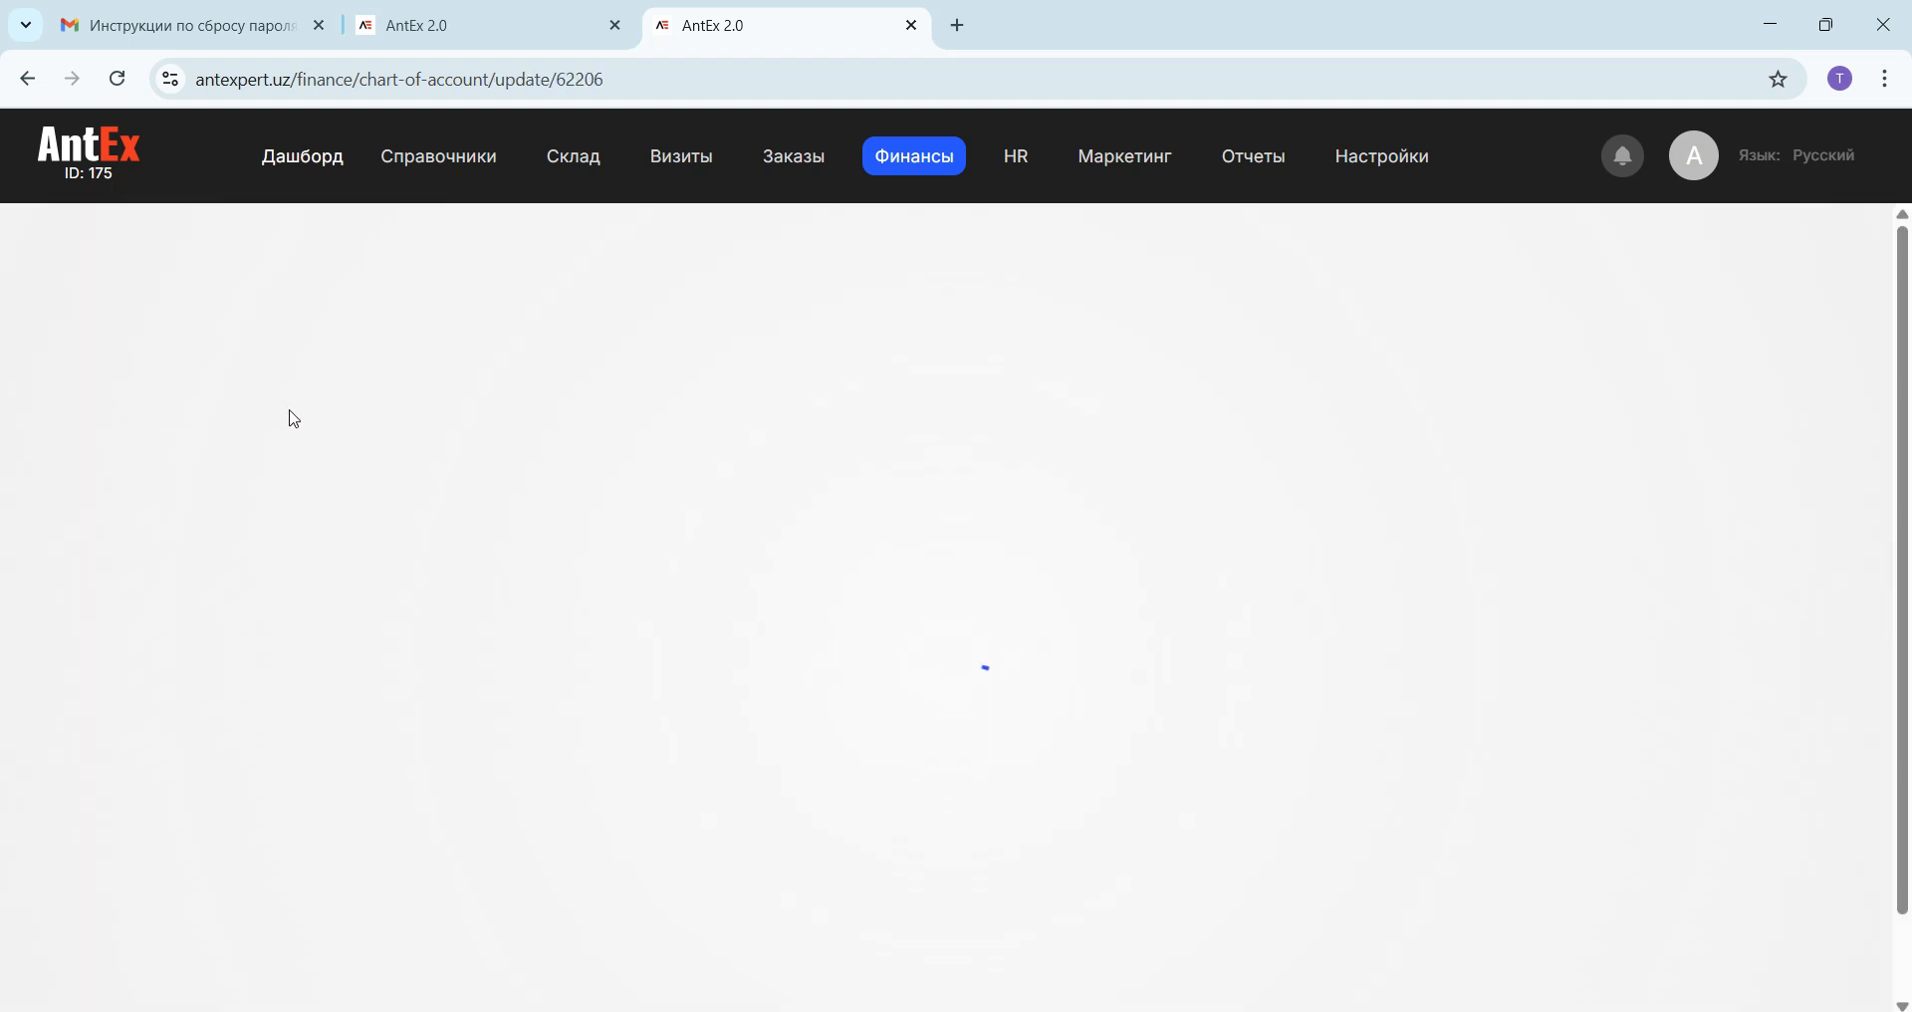
left_click(1388, 474)
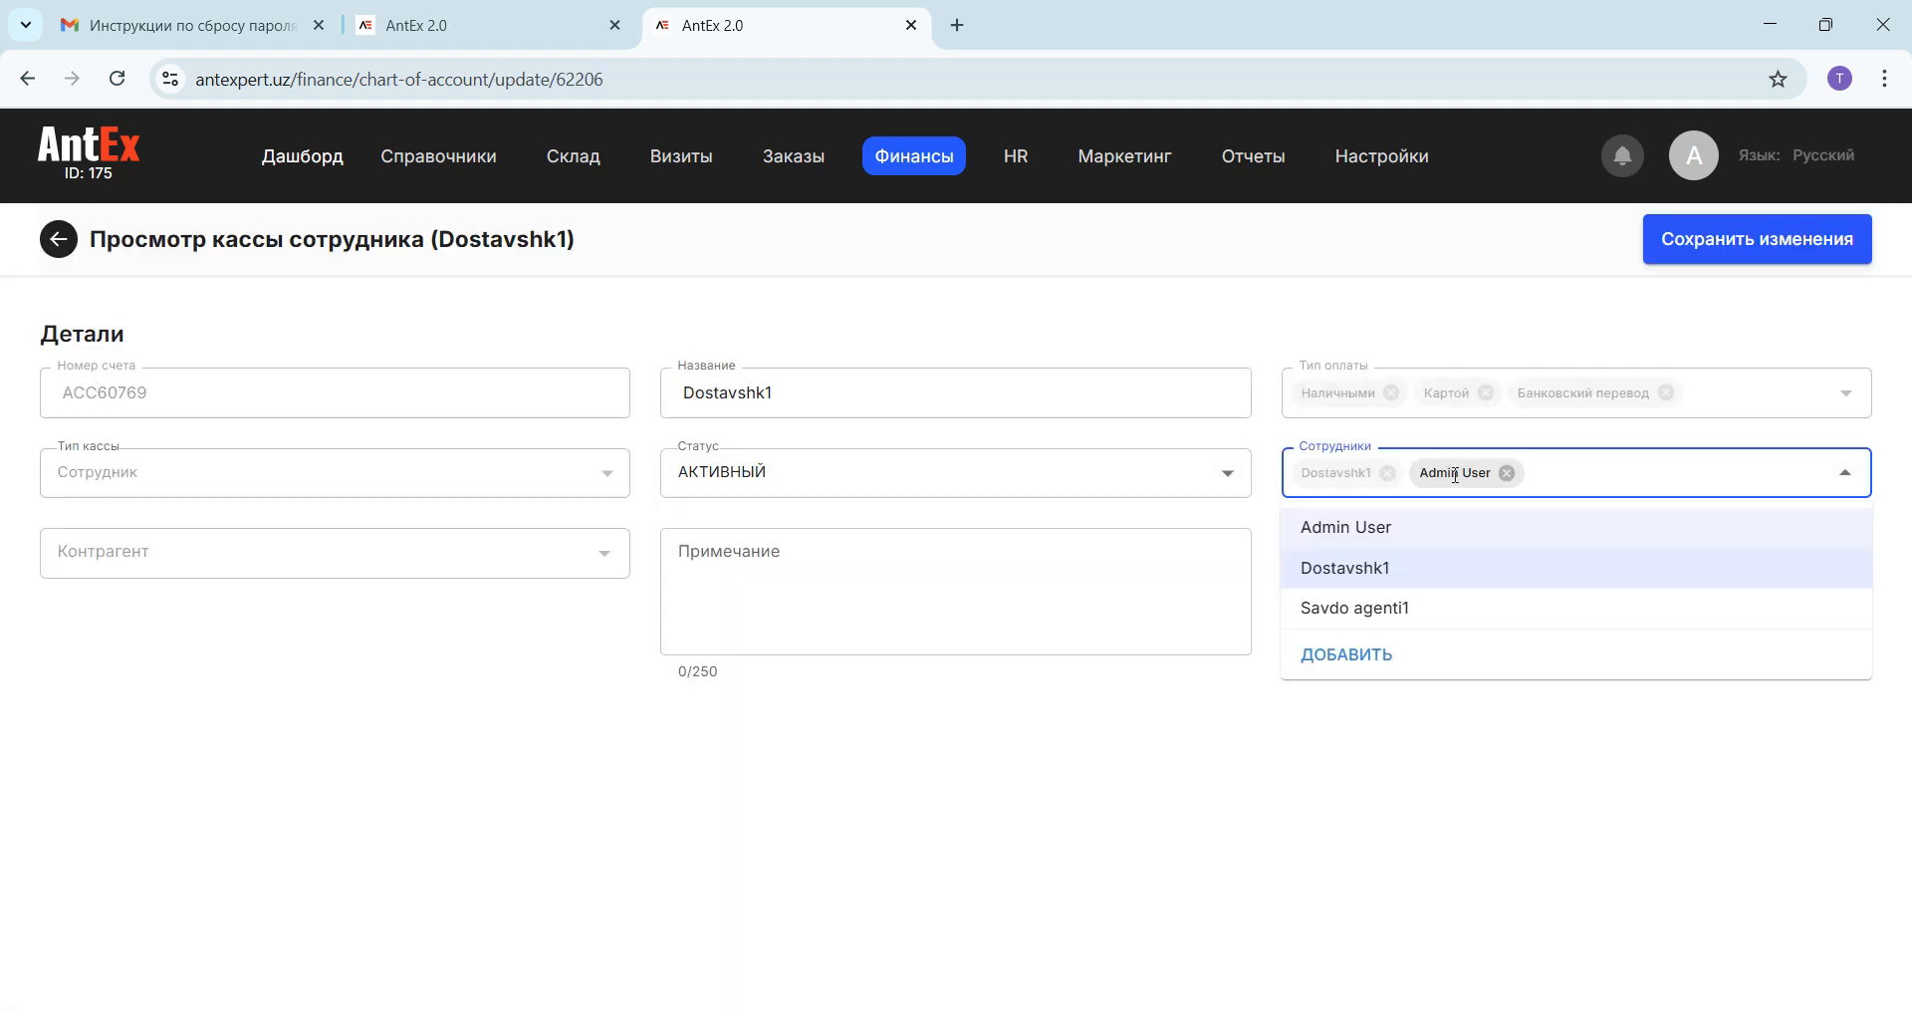
left_click(1390, 436)
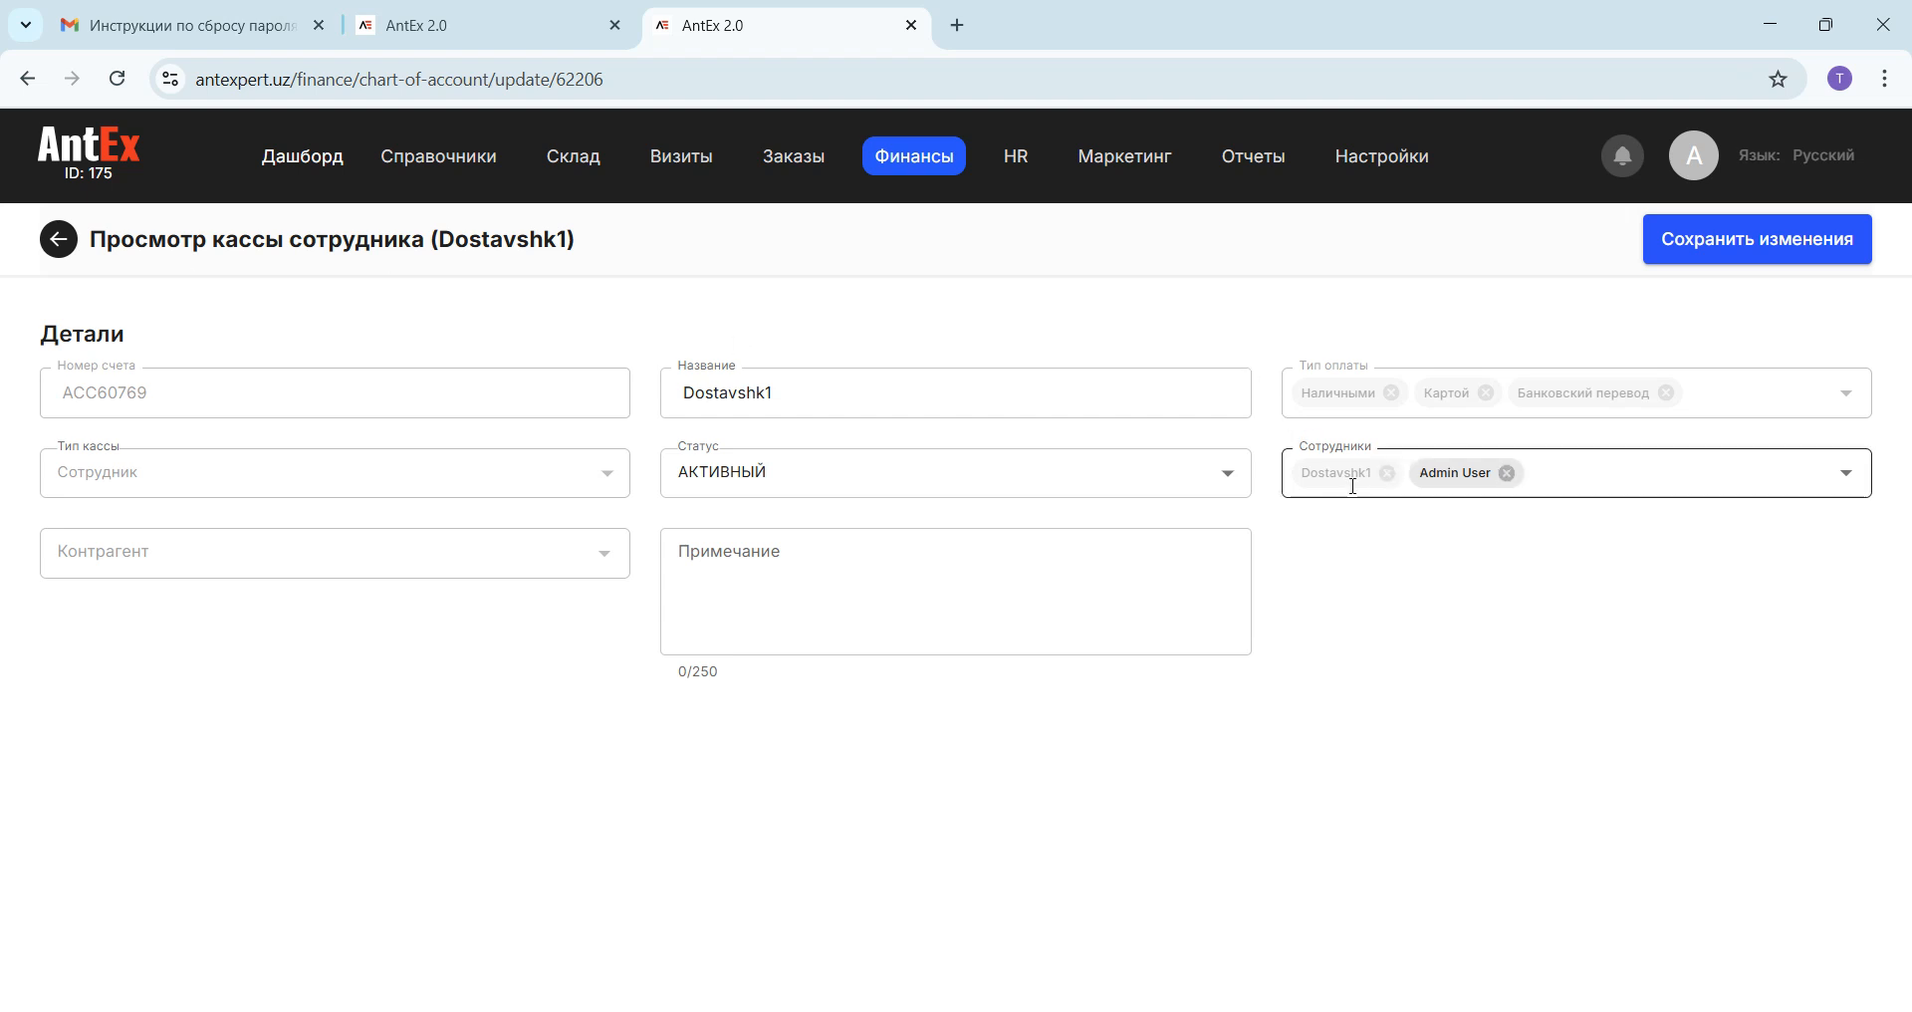
left_click(75, 247)
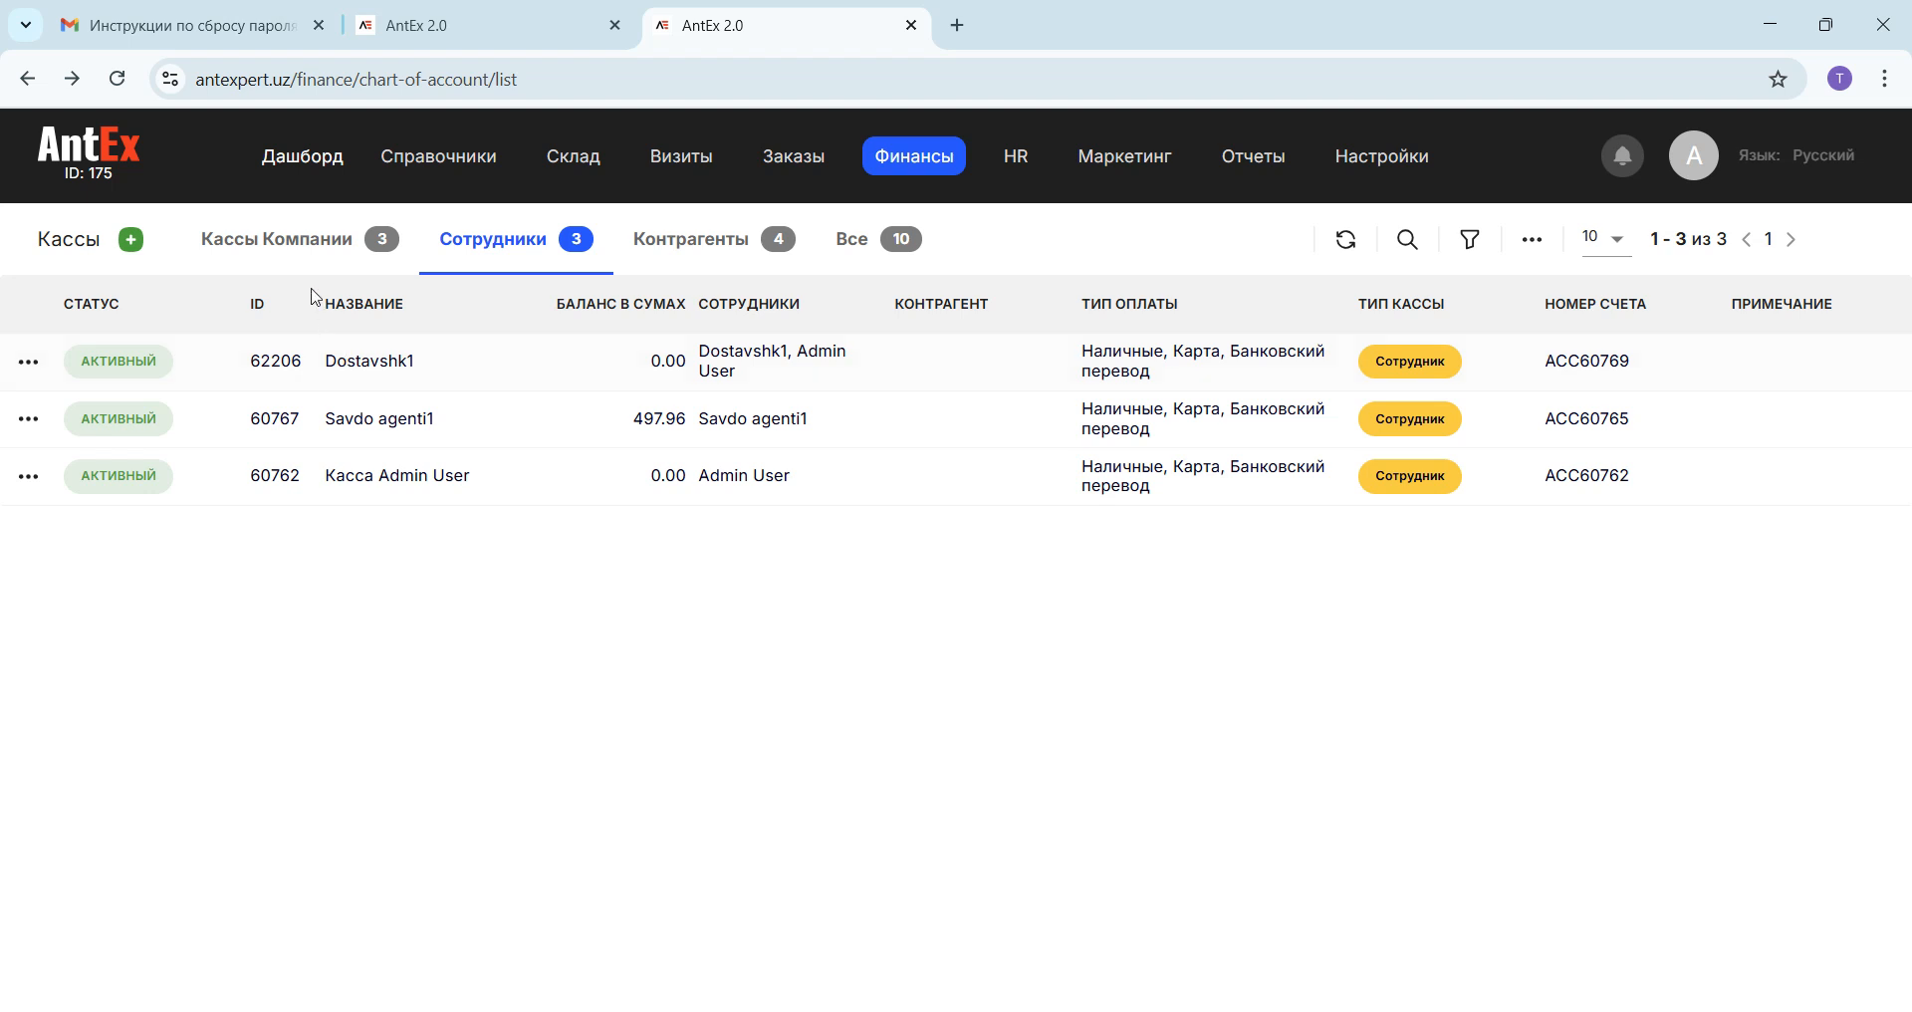
left_click(289, 244)
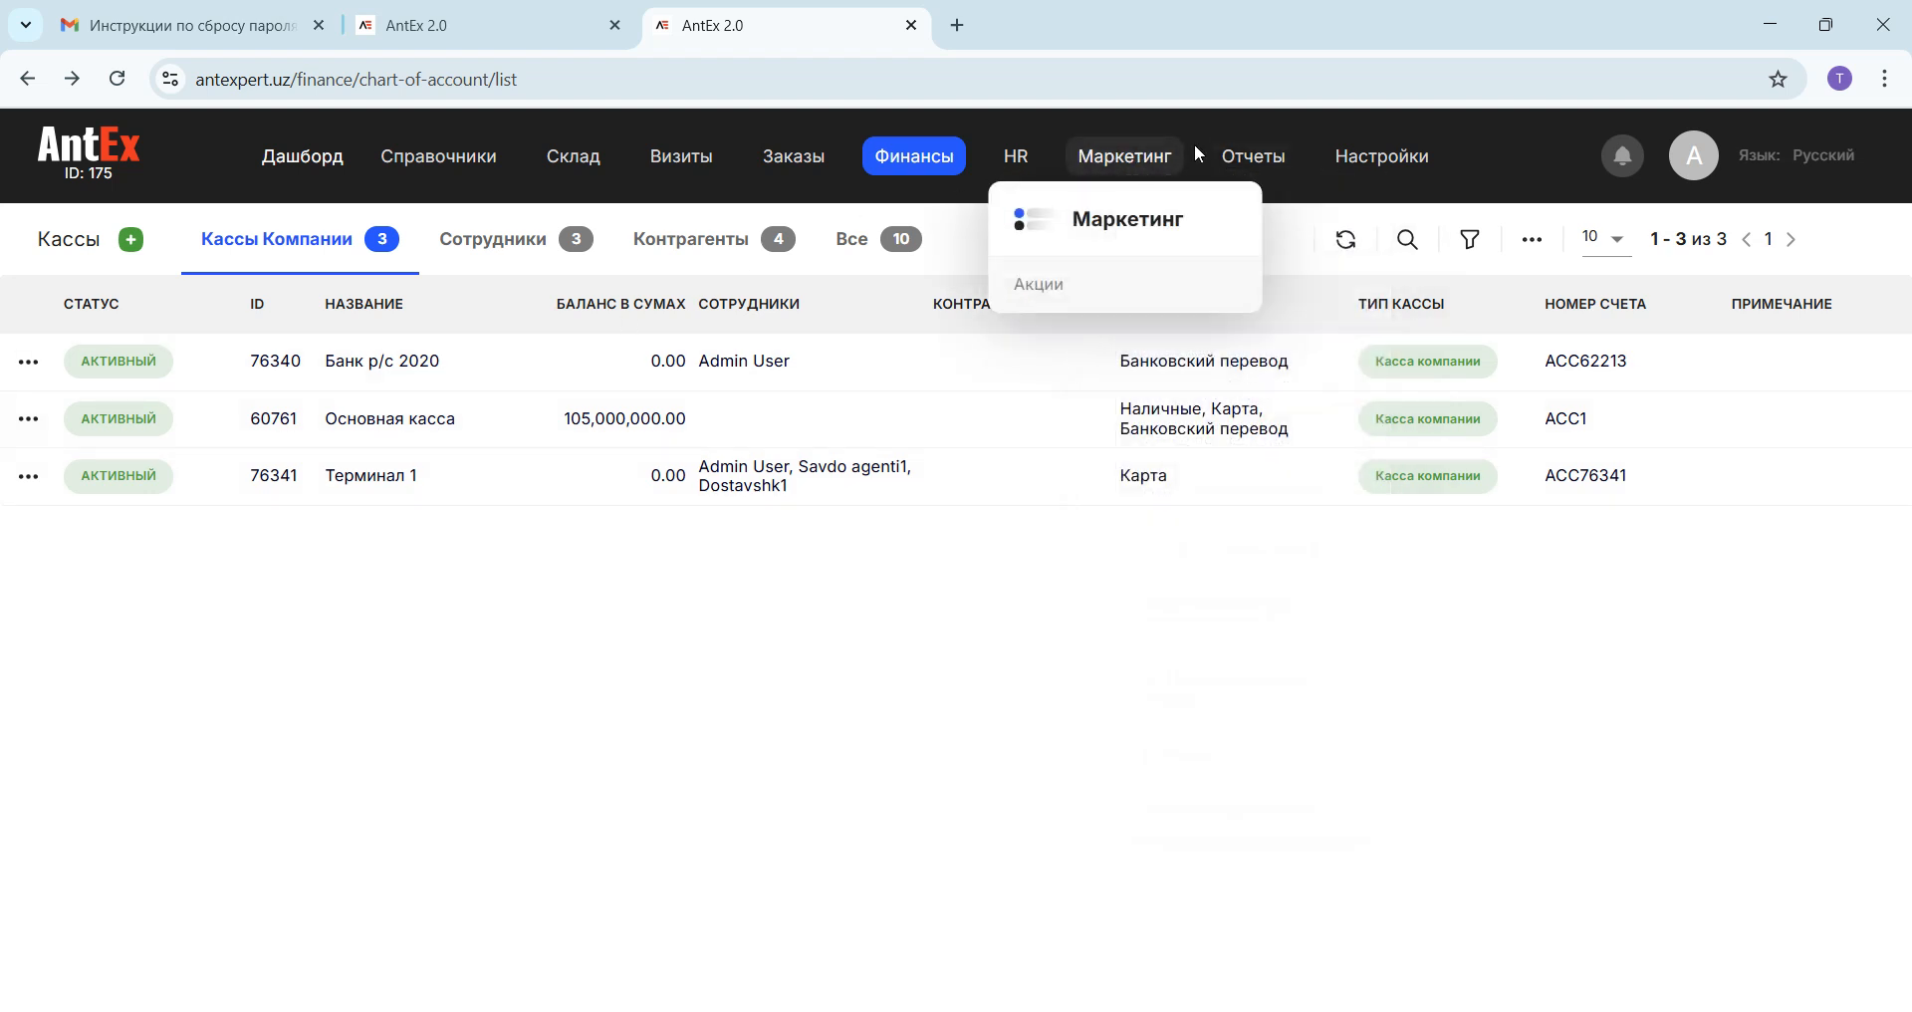
Step: Open the HR role rights and examine the Финансы permissions for cash registers and transfers between register types
mouse_move(1124, 164)
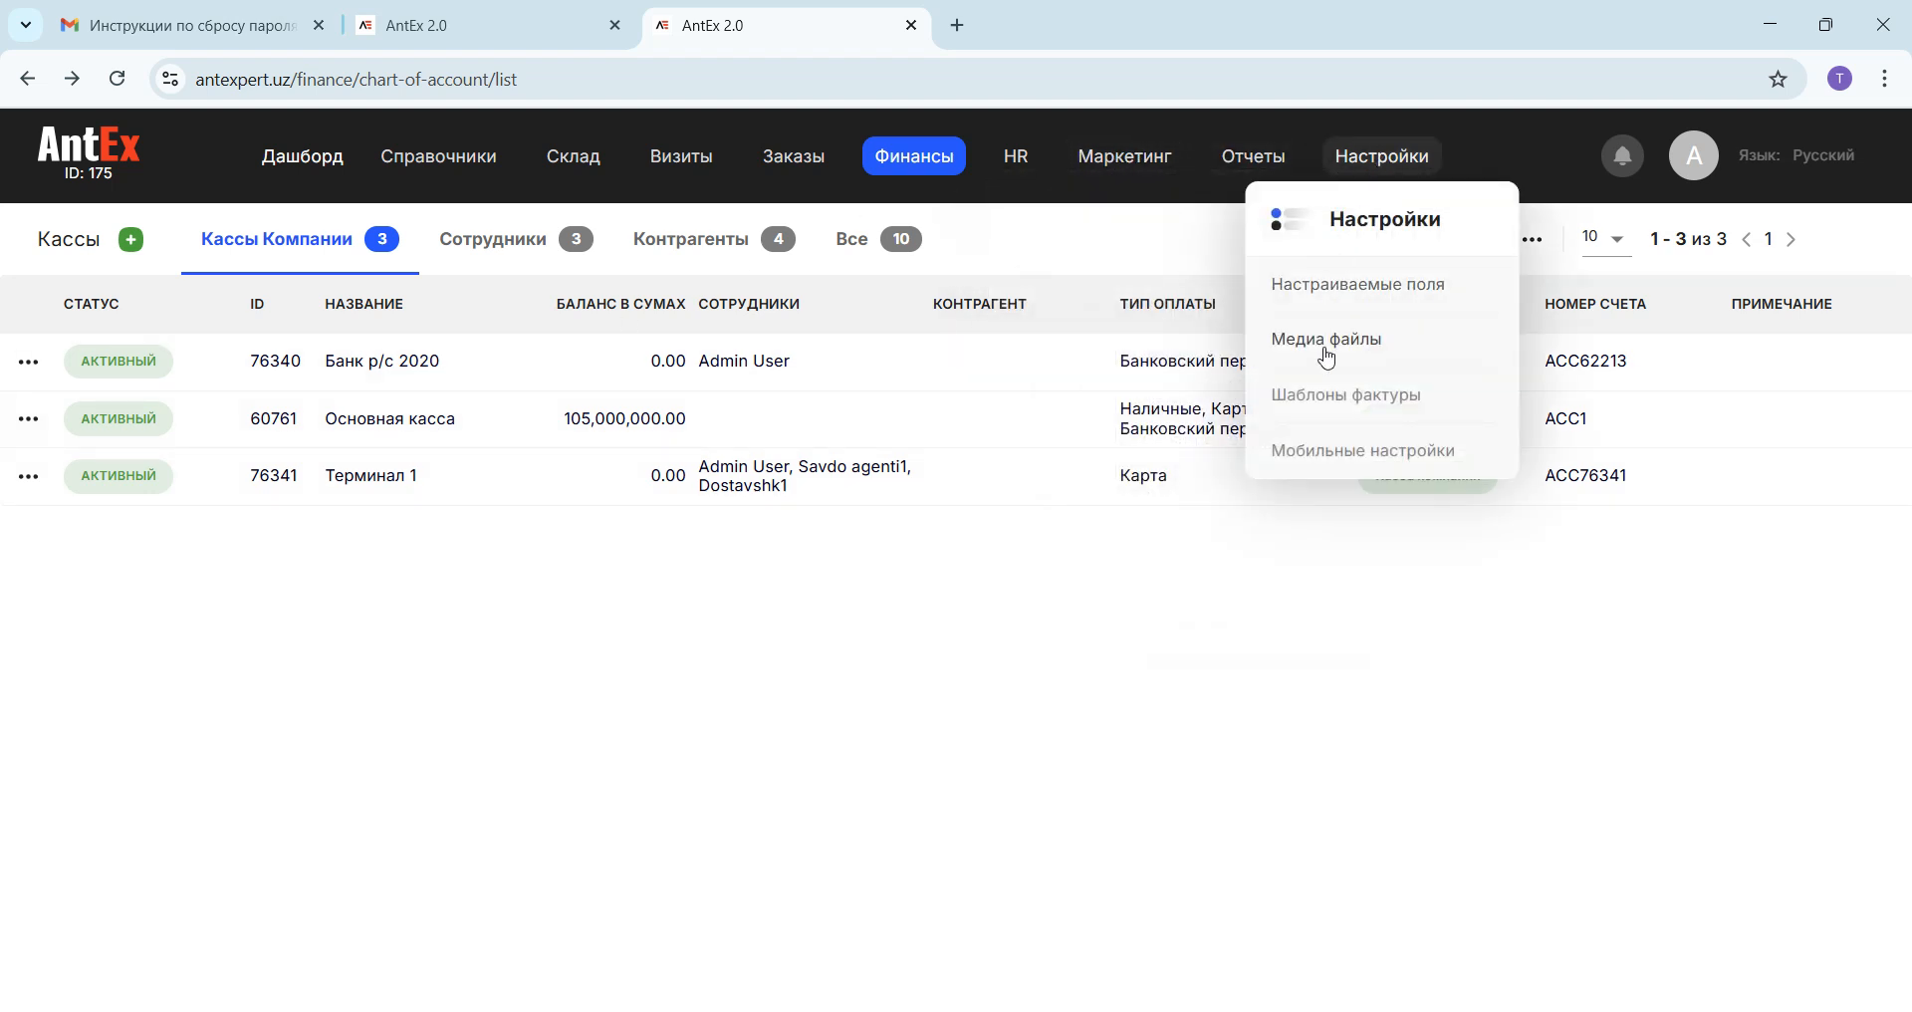
mouse_move(1017, 159)
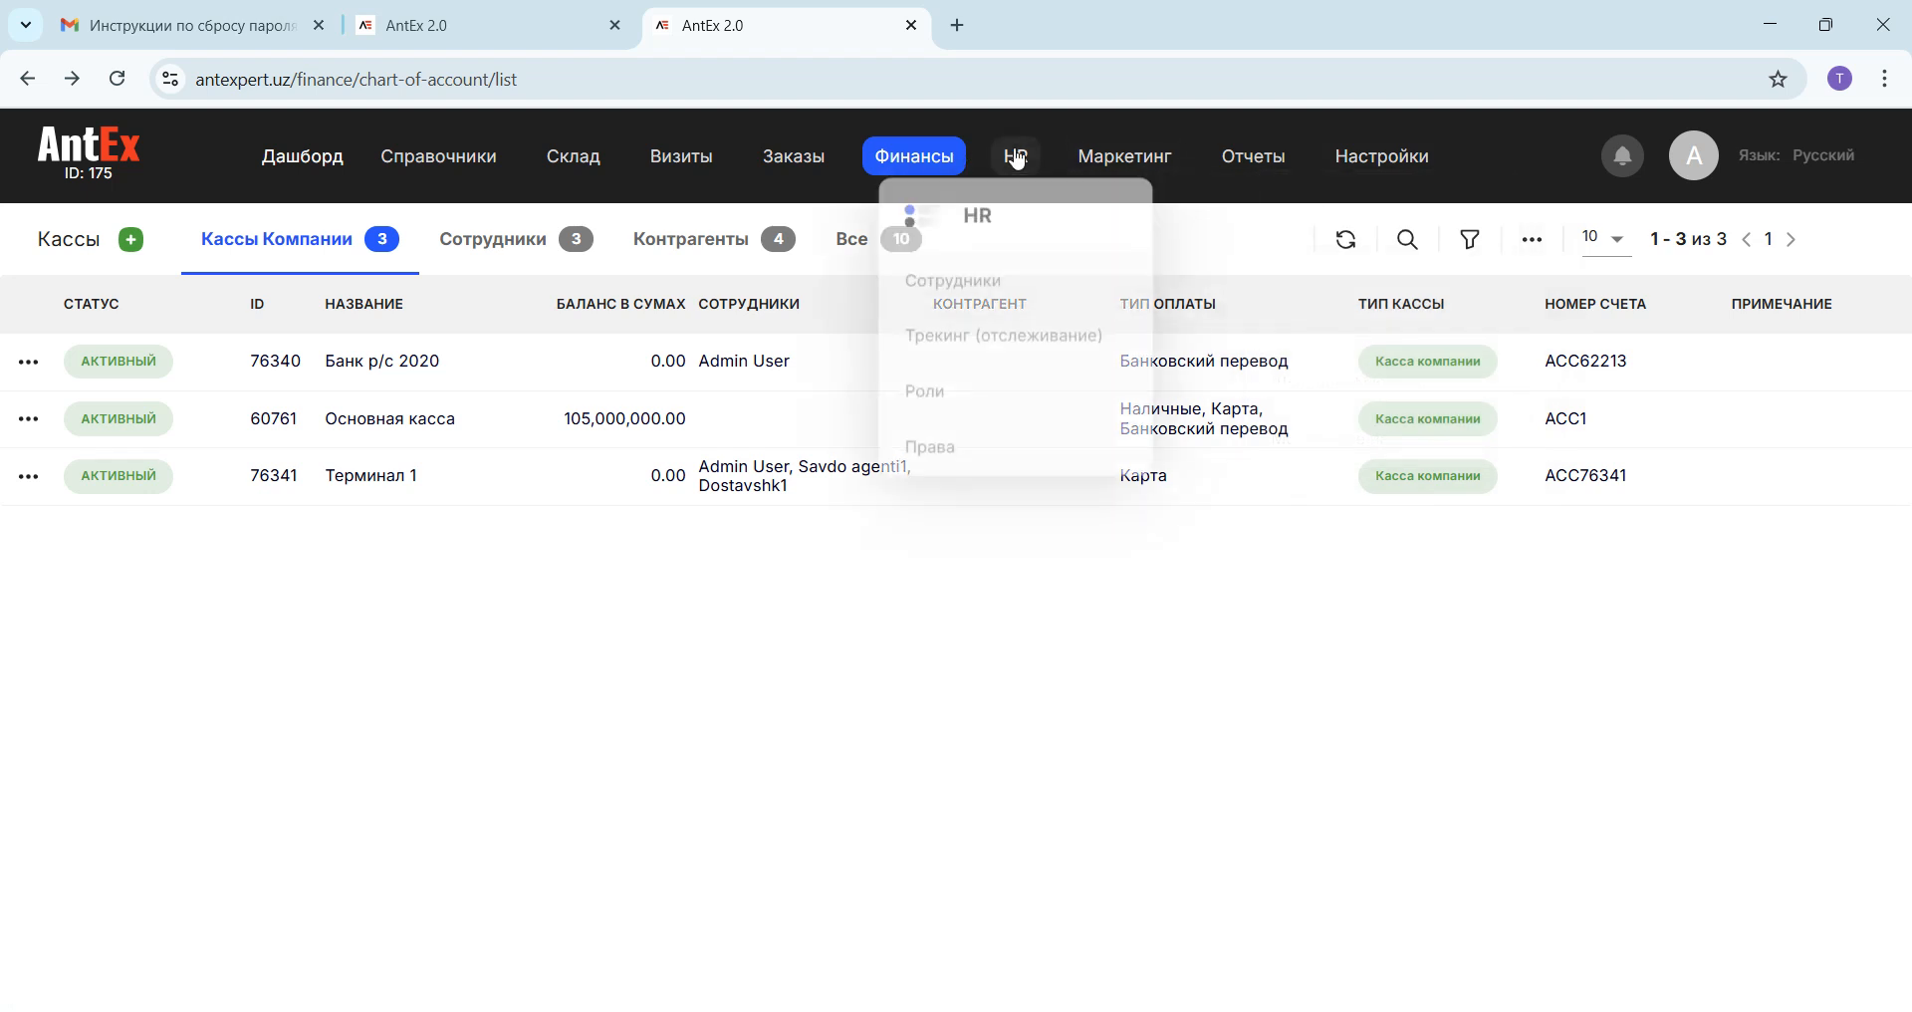
left_click(933, 454)
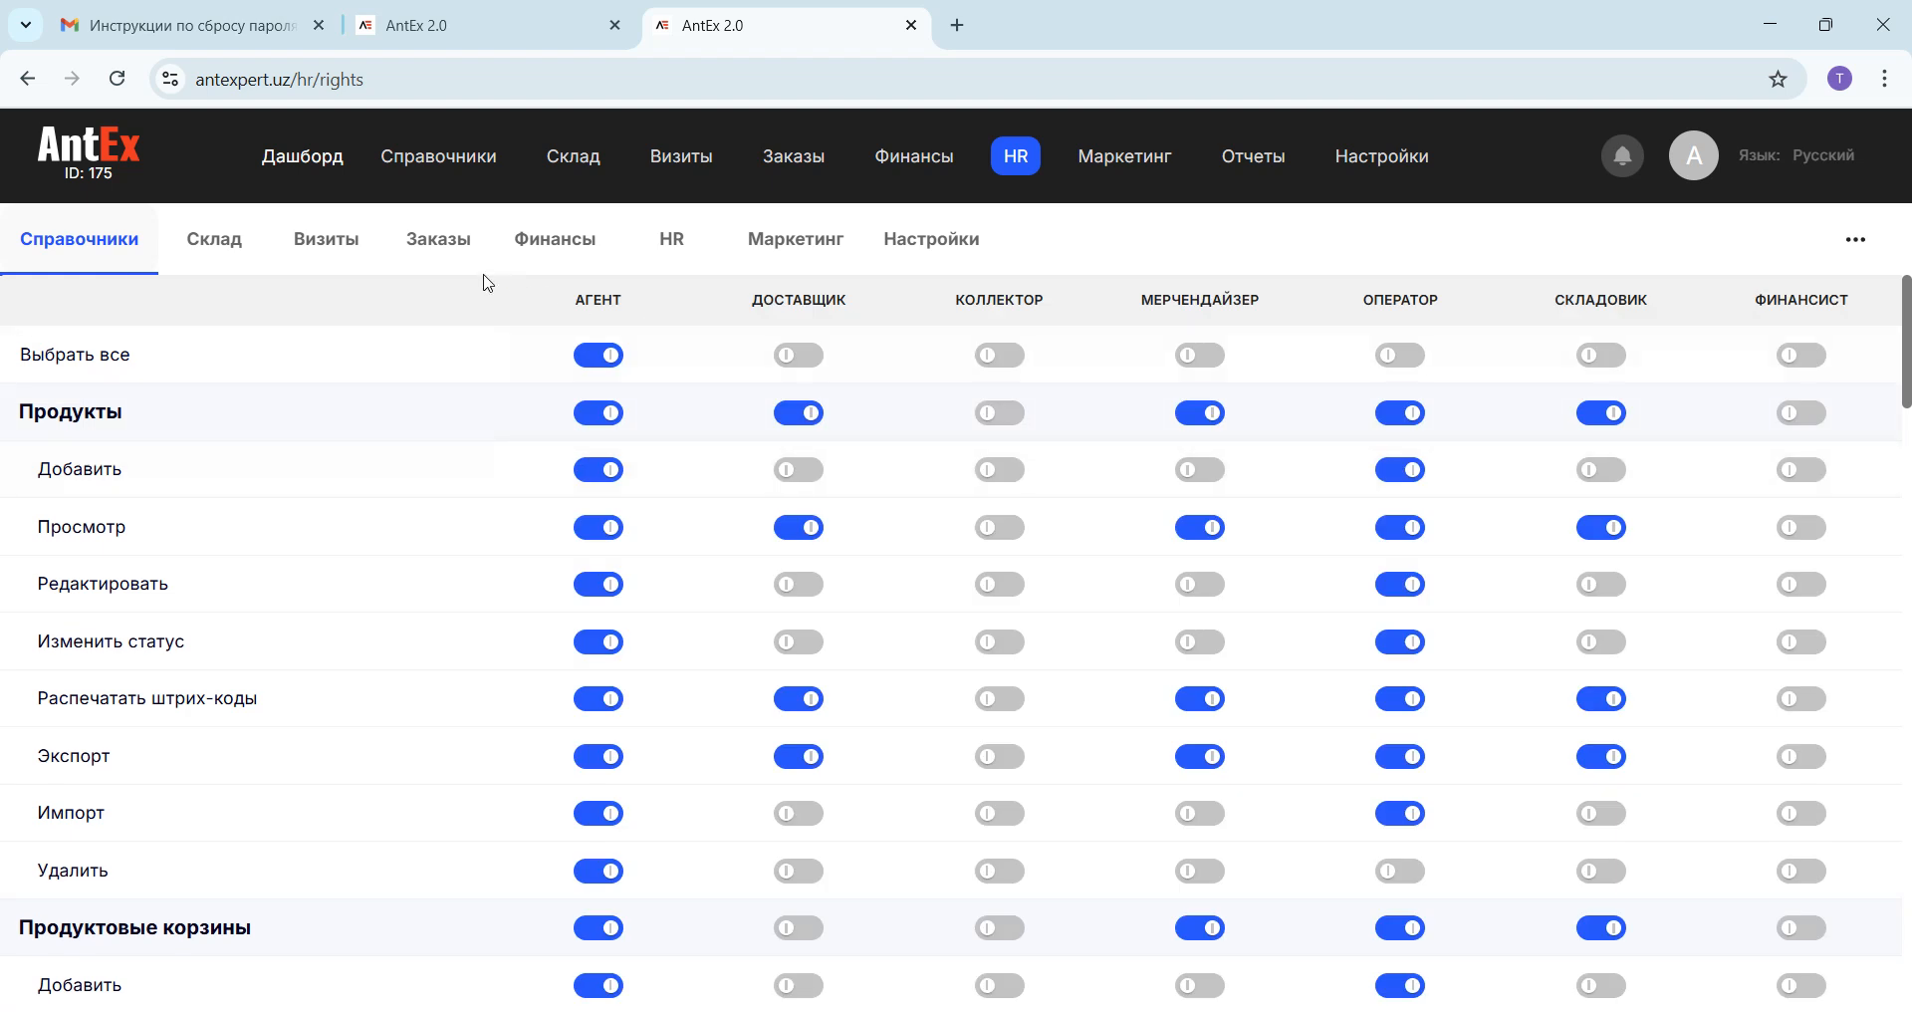
left_click(554, 251)
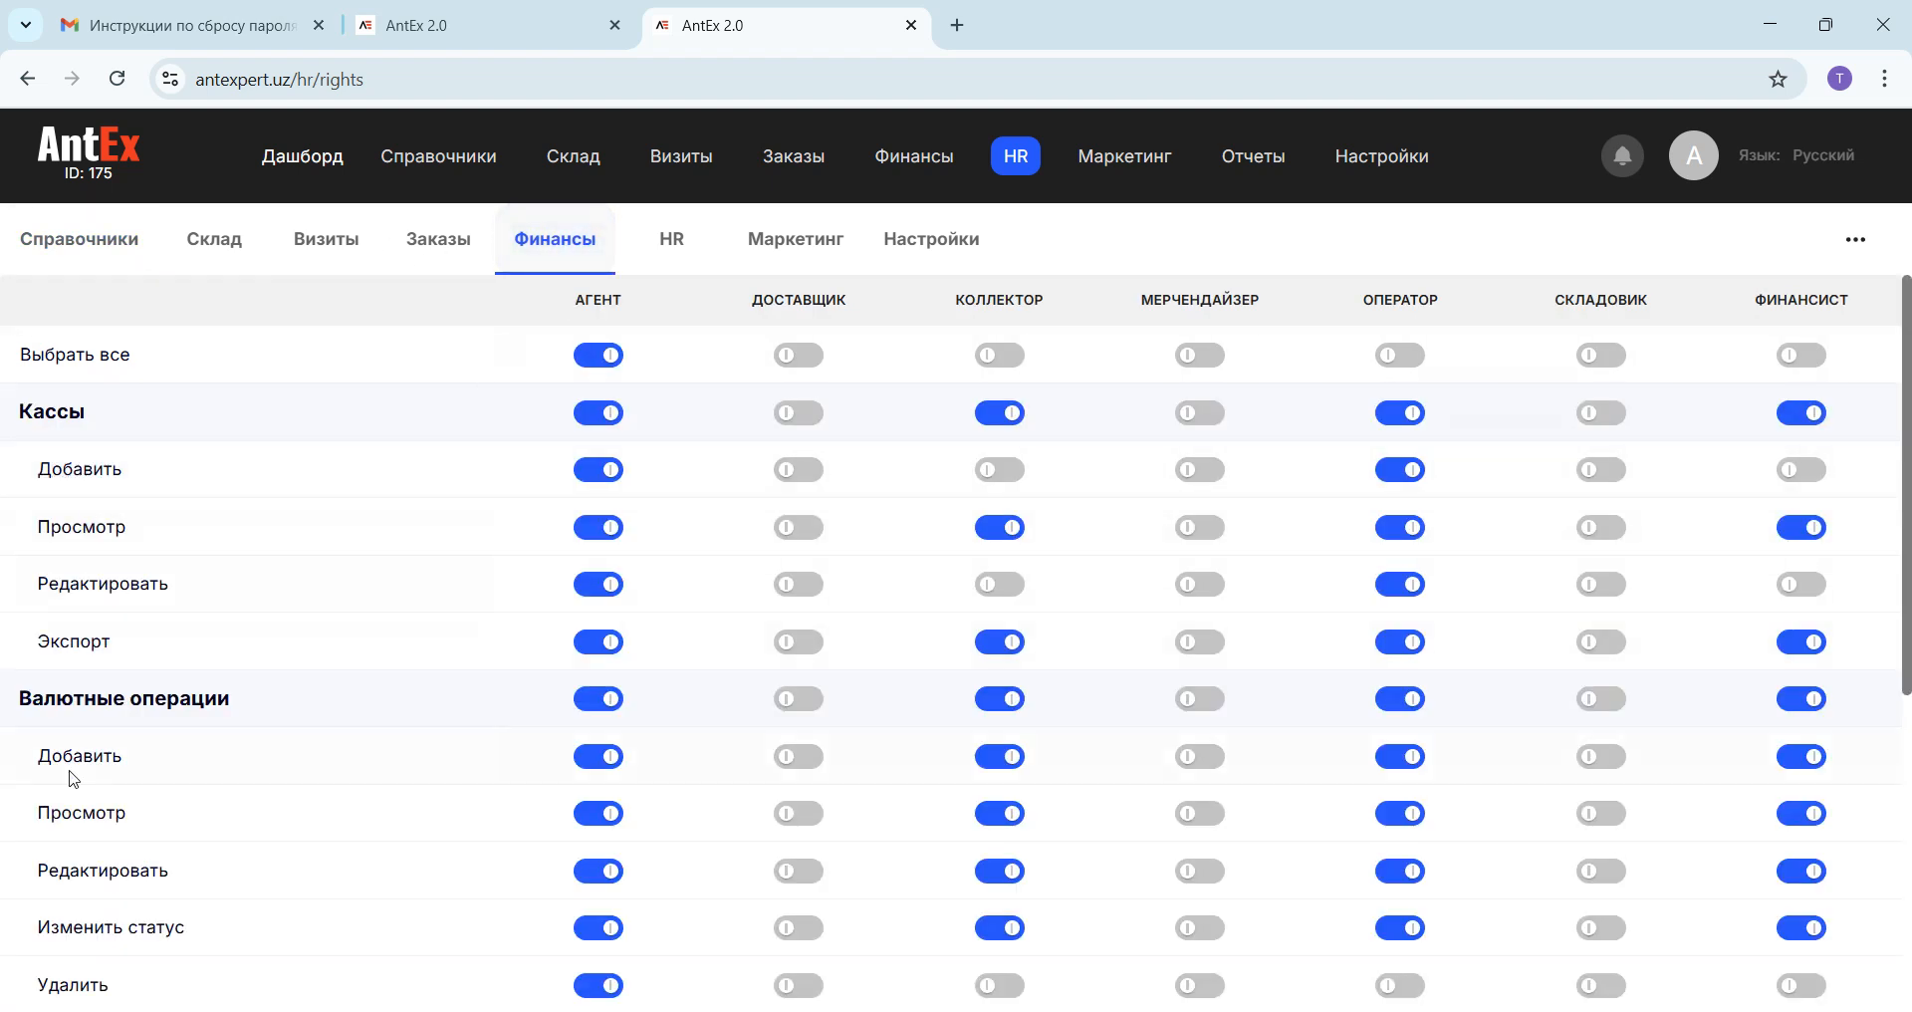
scroll(71, 778, "down", 4)
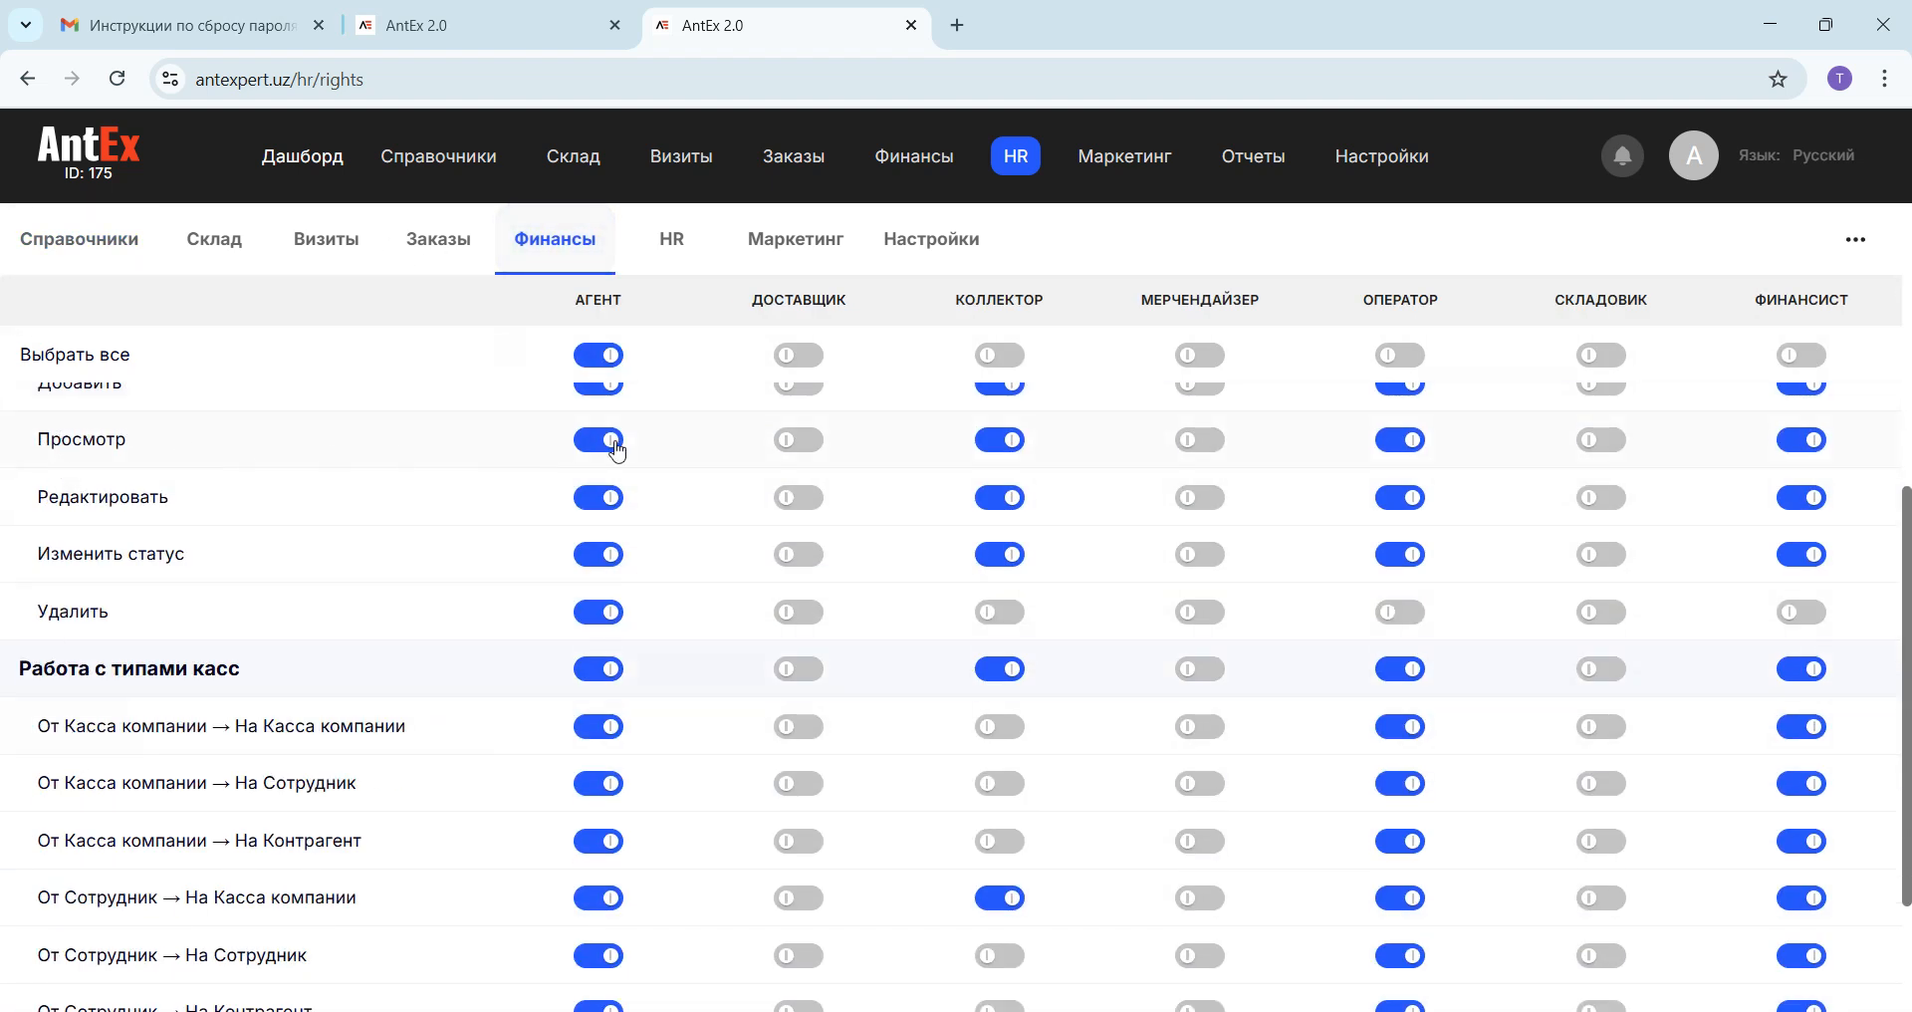
scroll(598, 498, "up", 1)
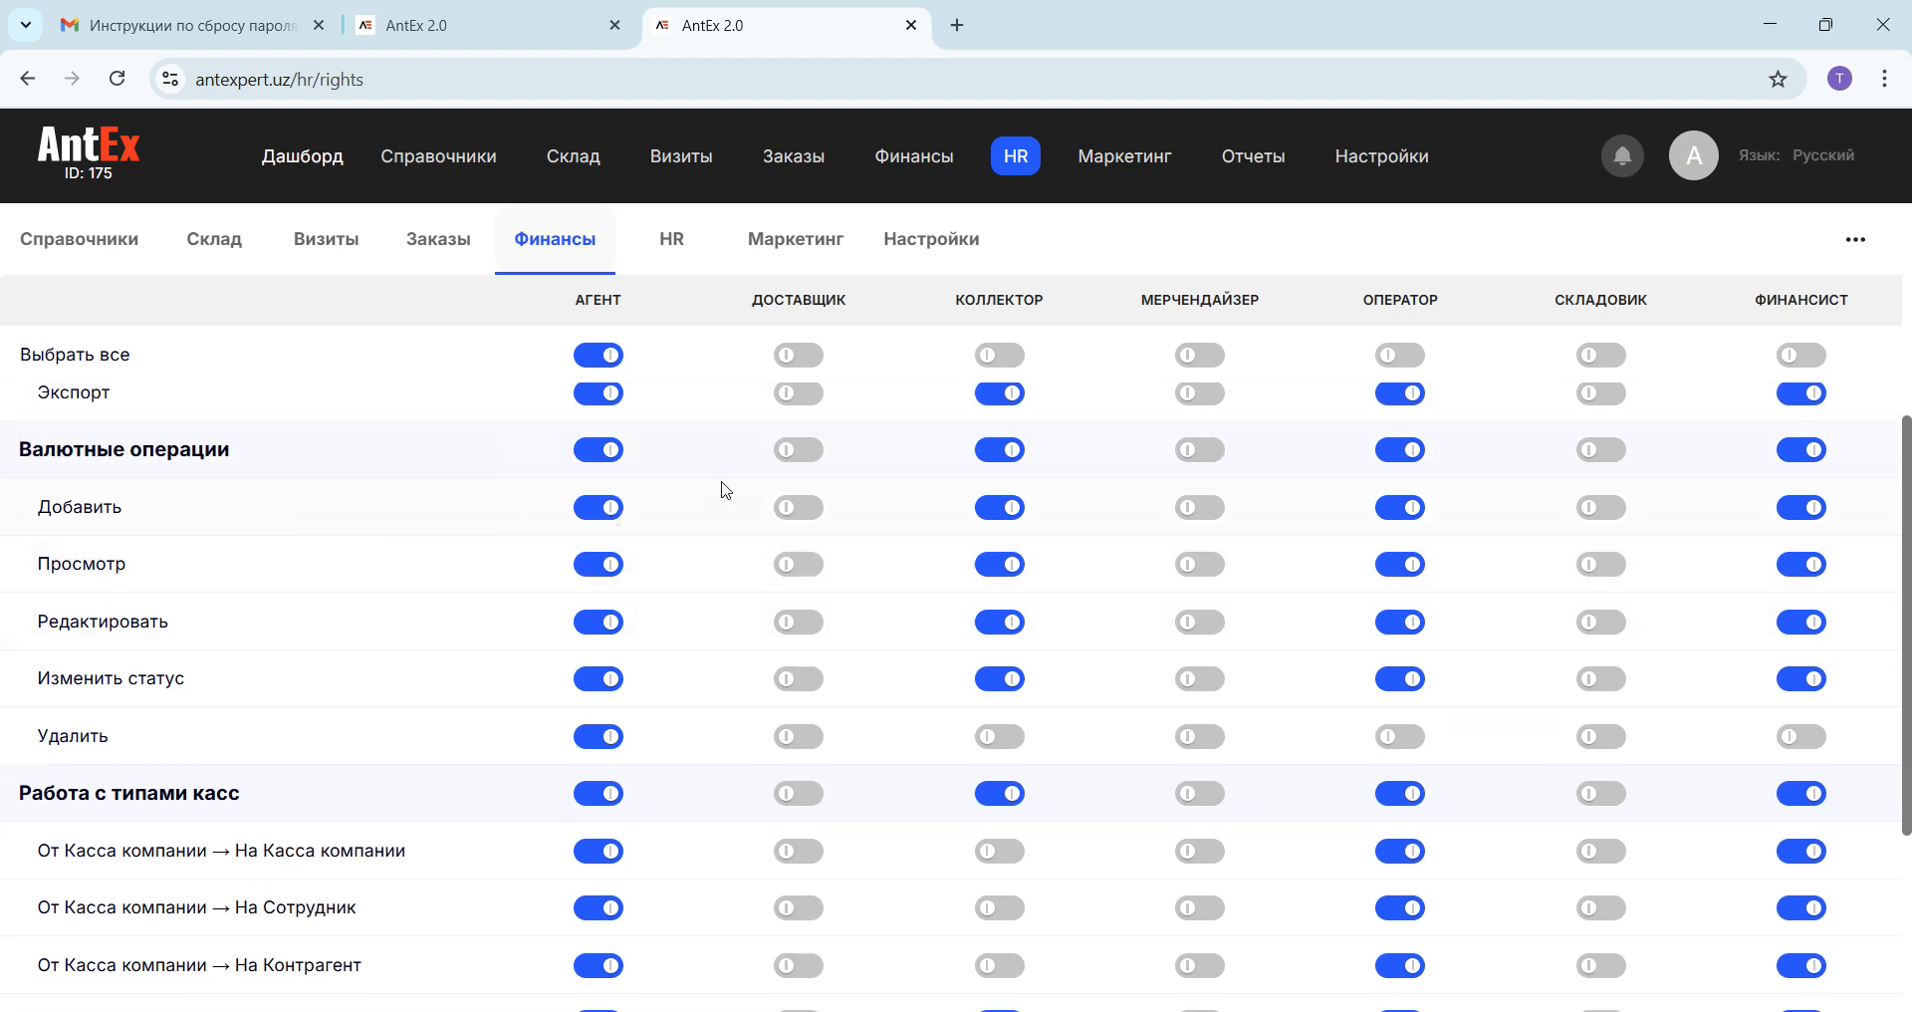
Step: Leave the role rights and open the form for creating a new payment from the Кассовые операции list
left_click(523, 24)
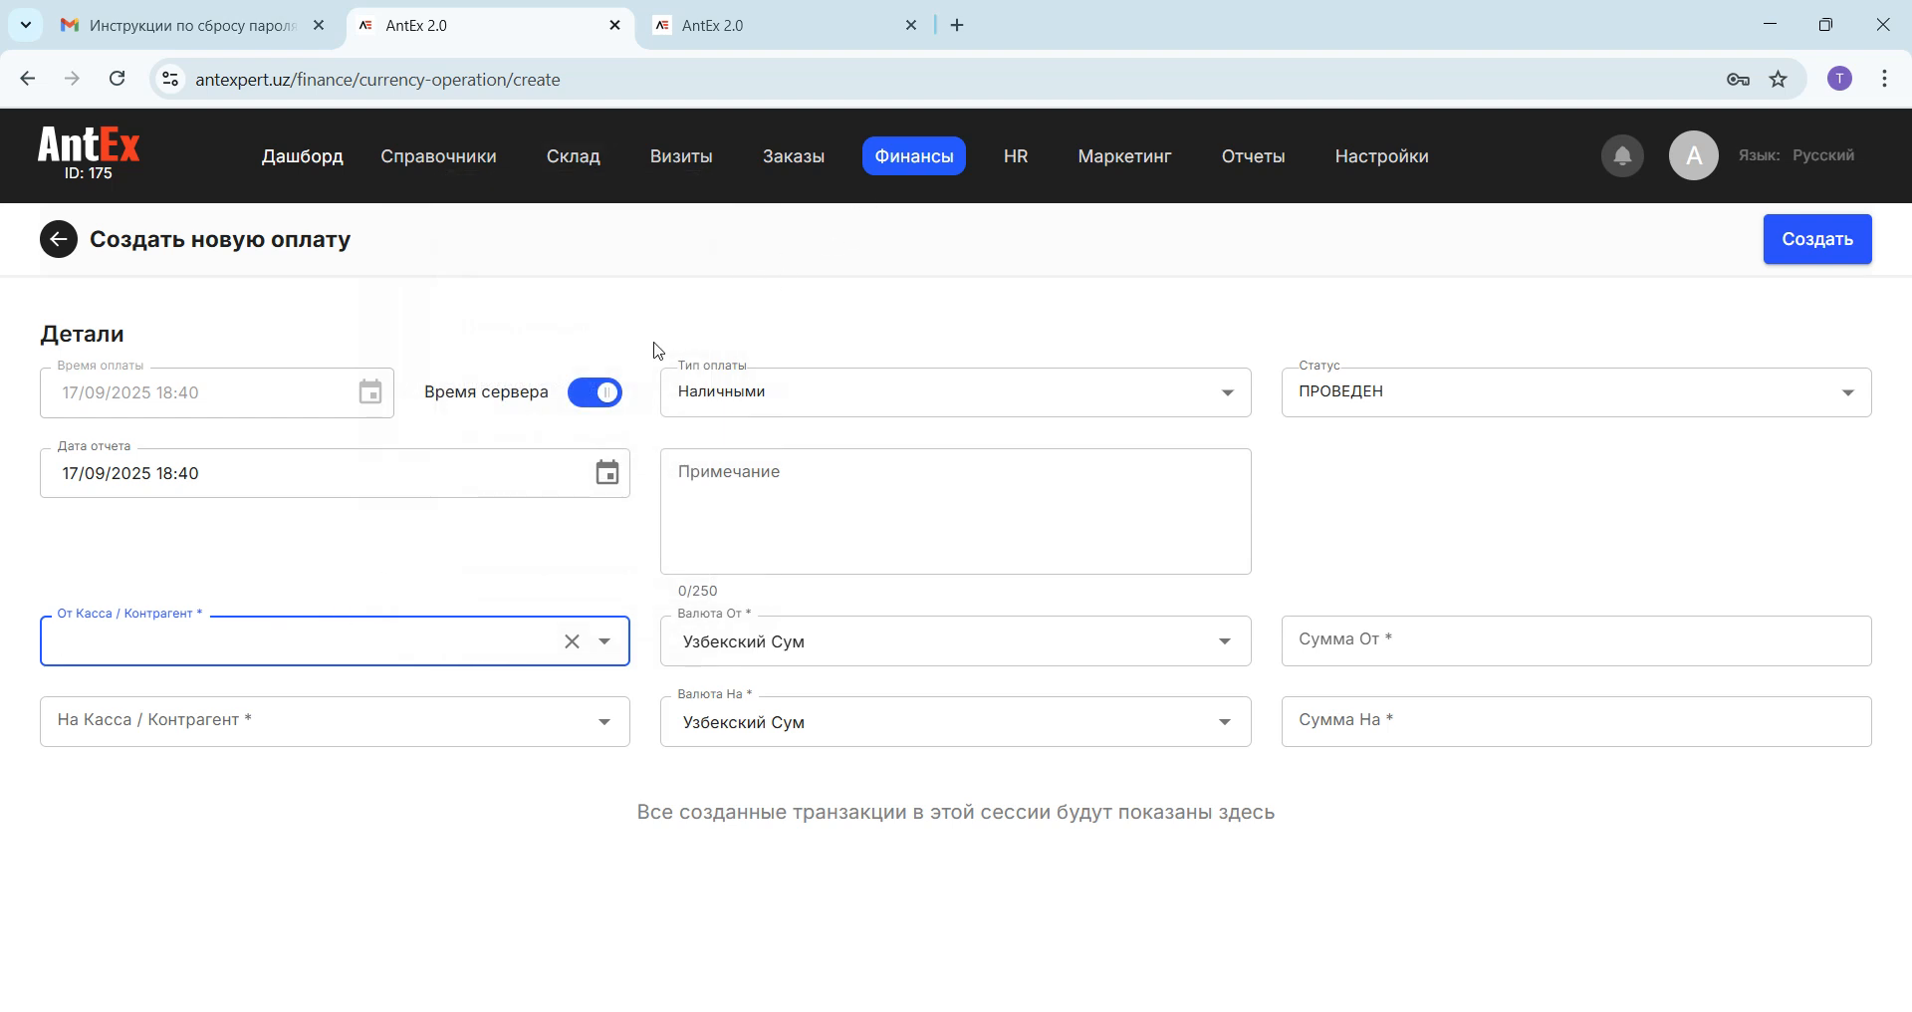
left_click(747, 25)
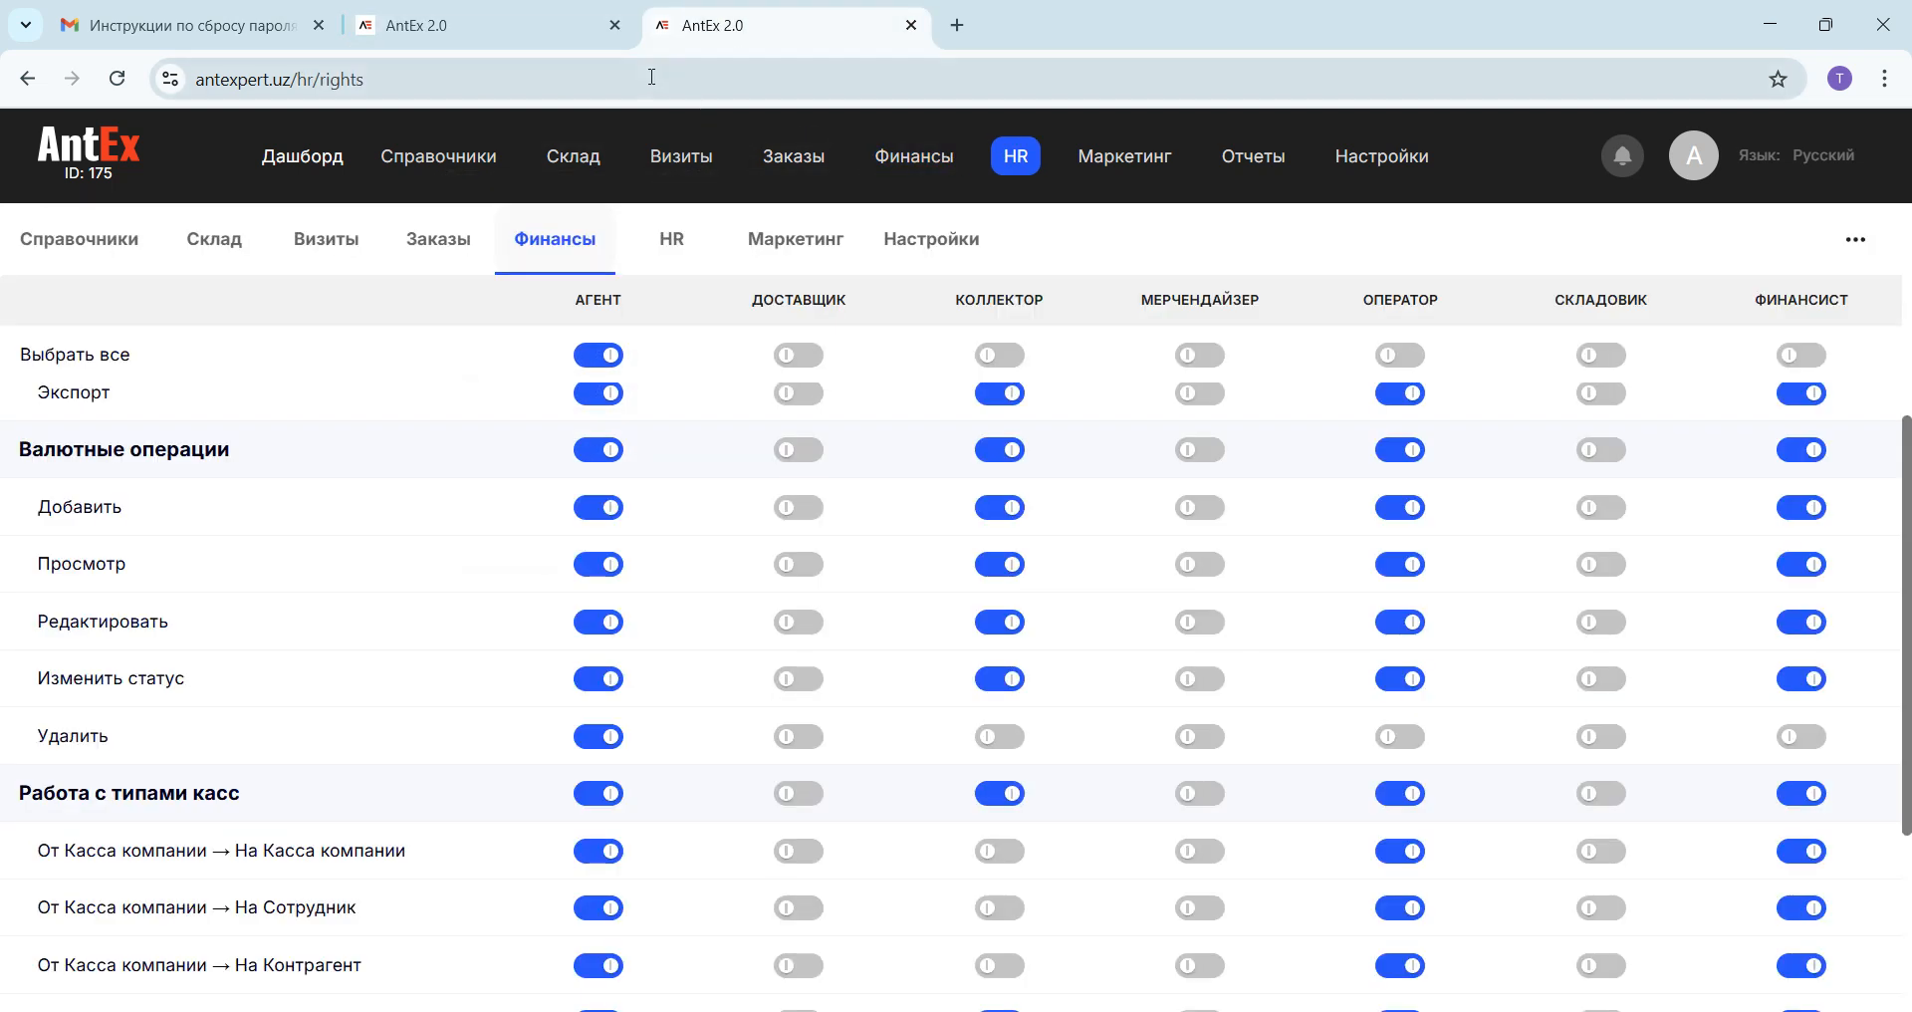
left_click(24, 80)
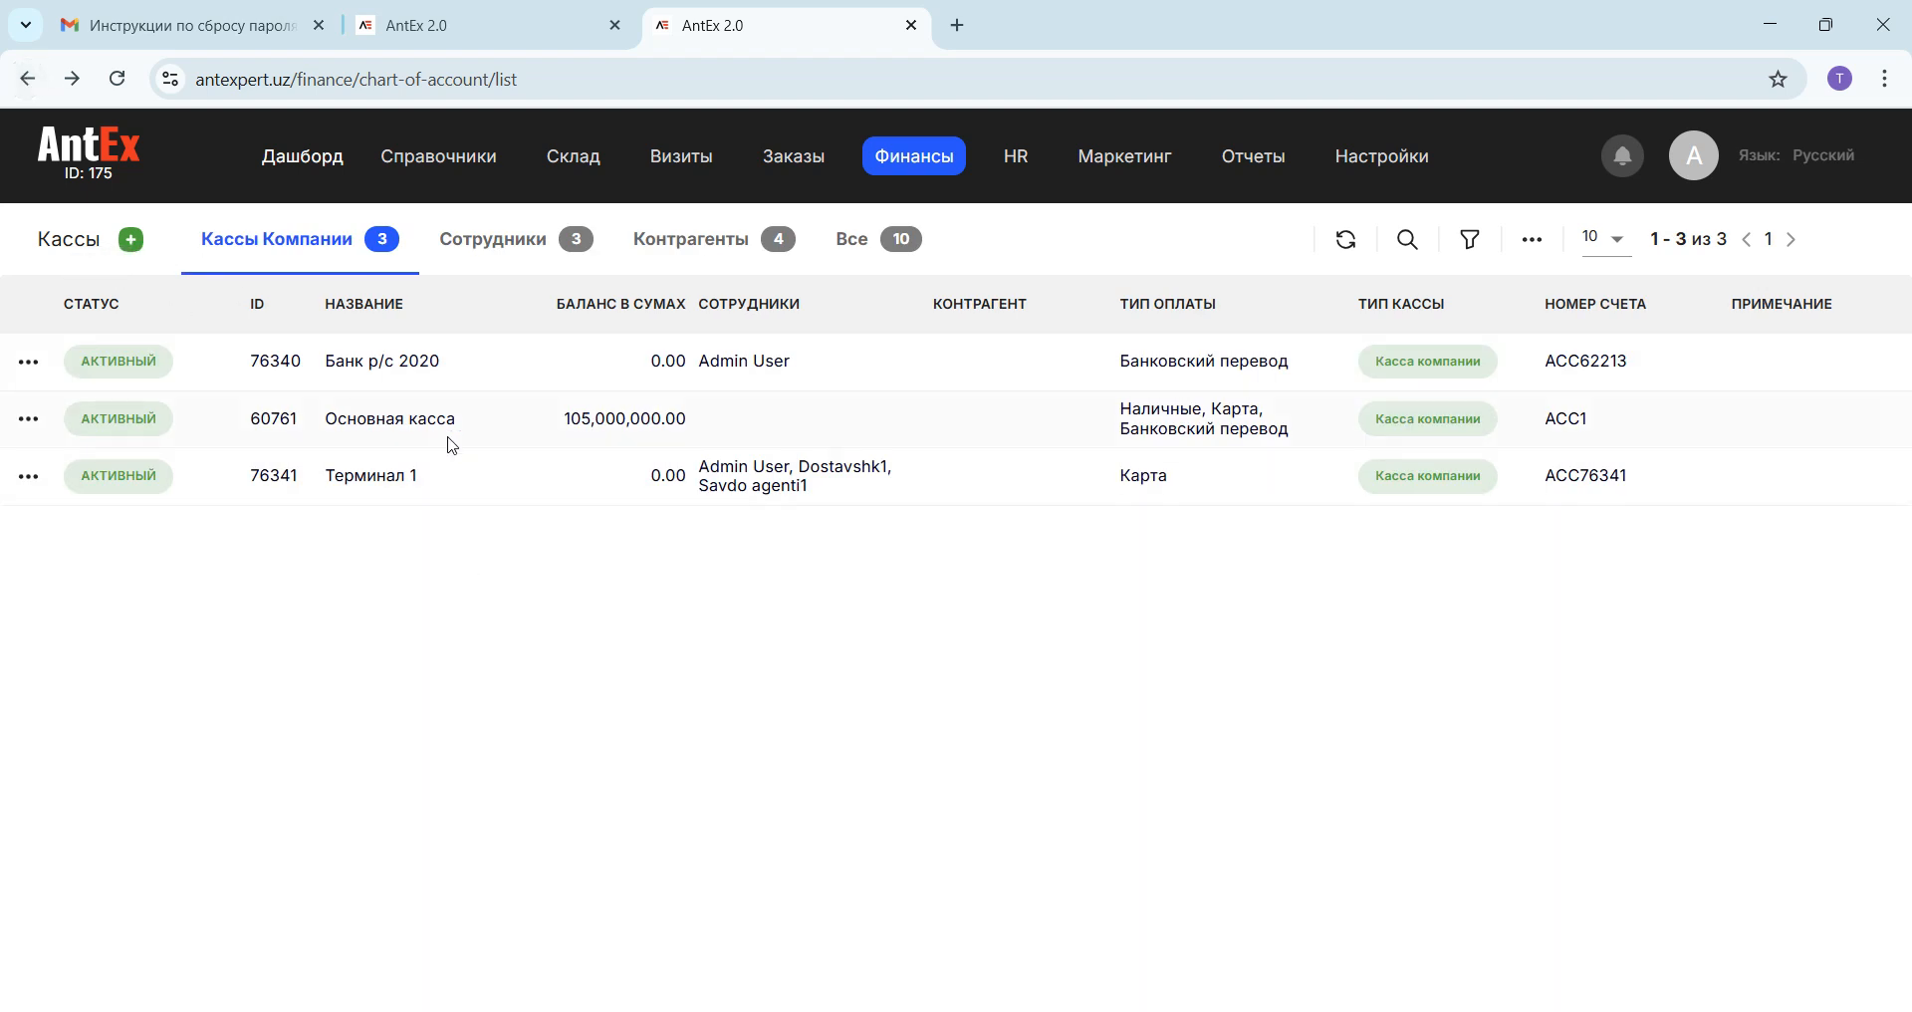
mouse_move(912, 179)
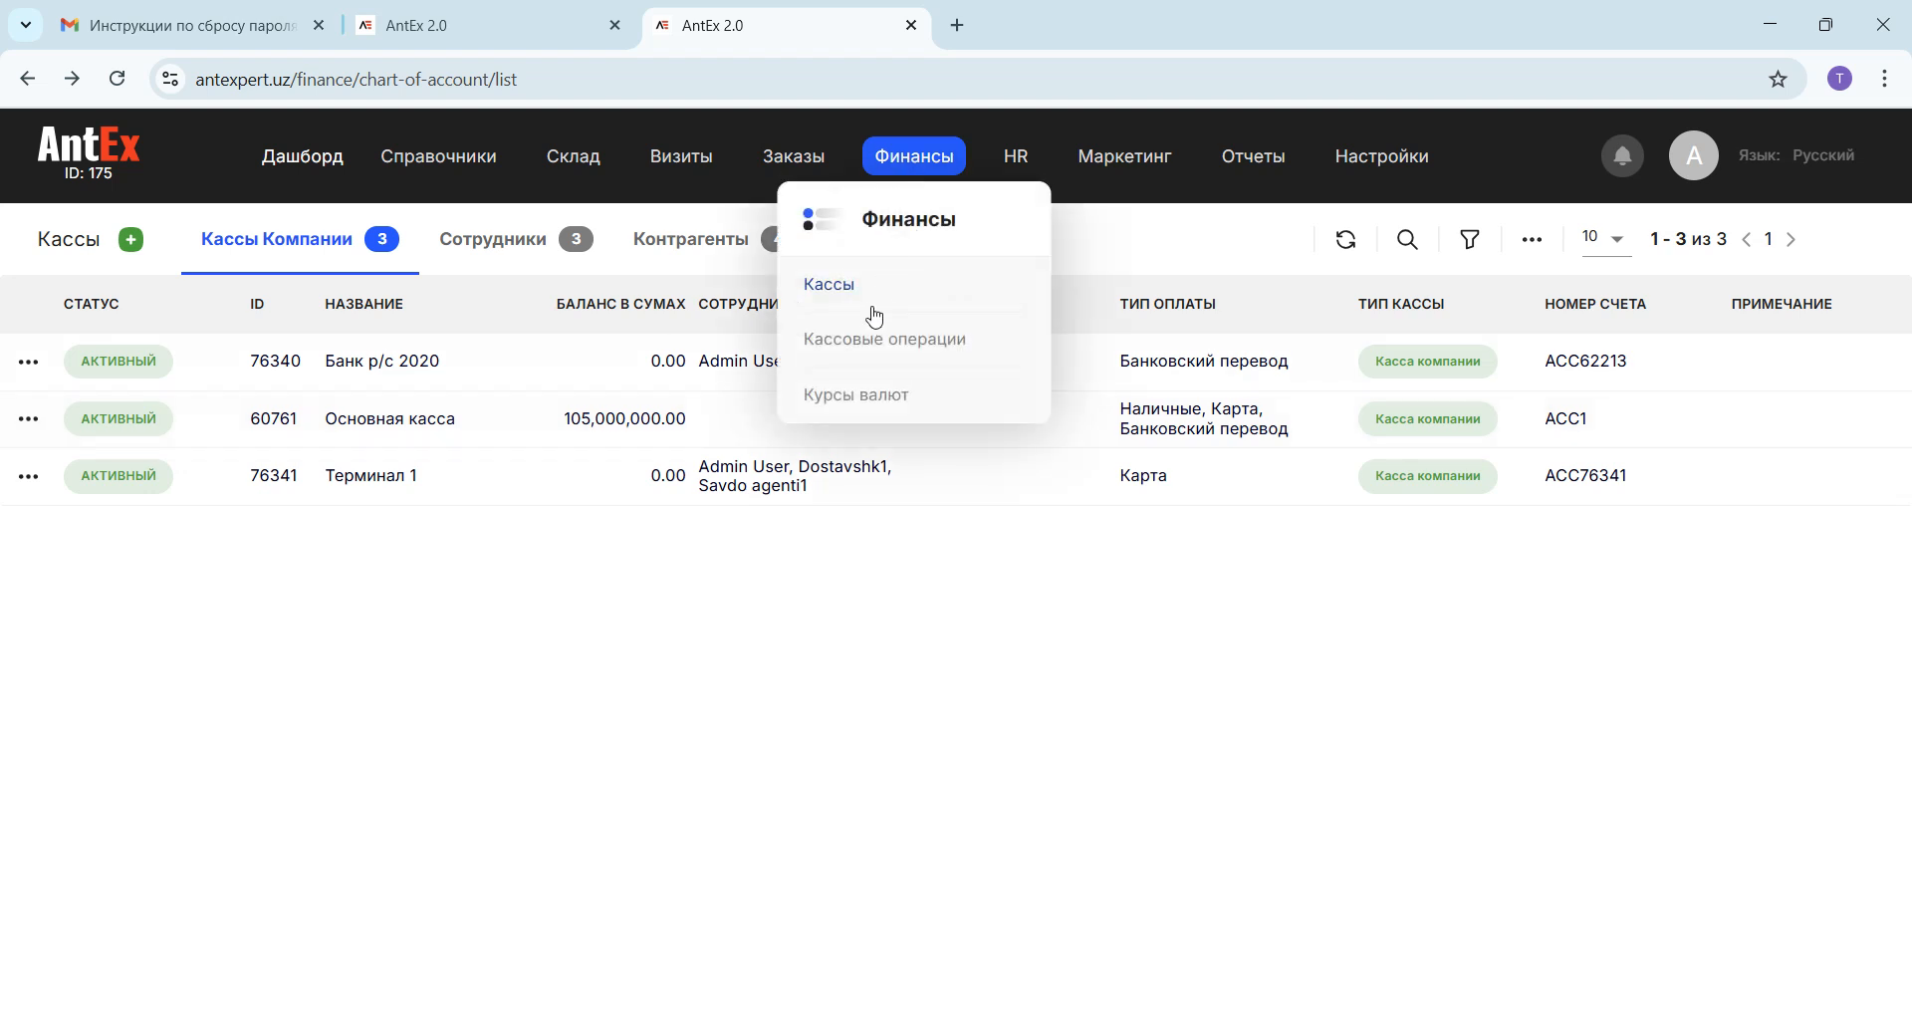
left_click(866, 355)
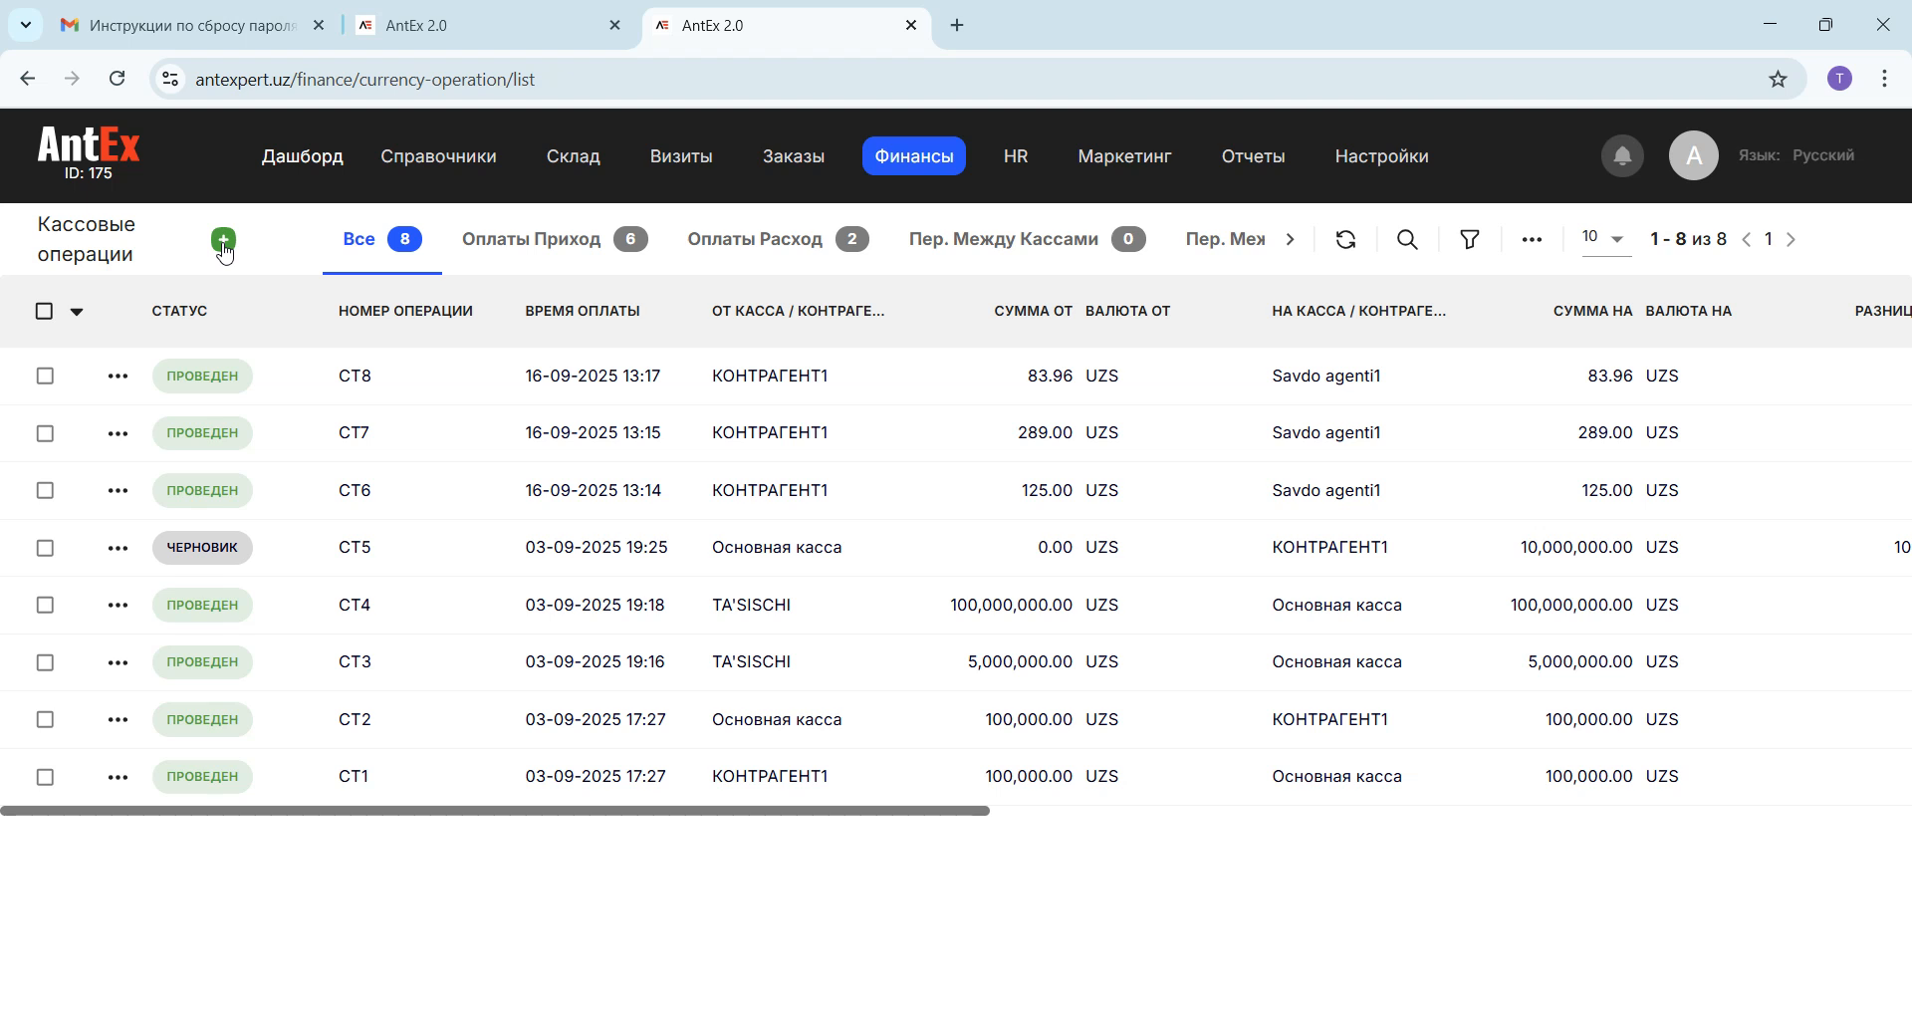
left_click(223, 243)
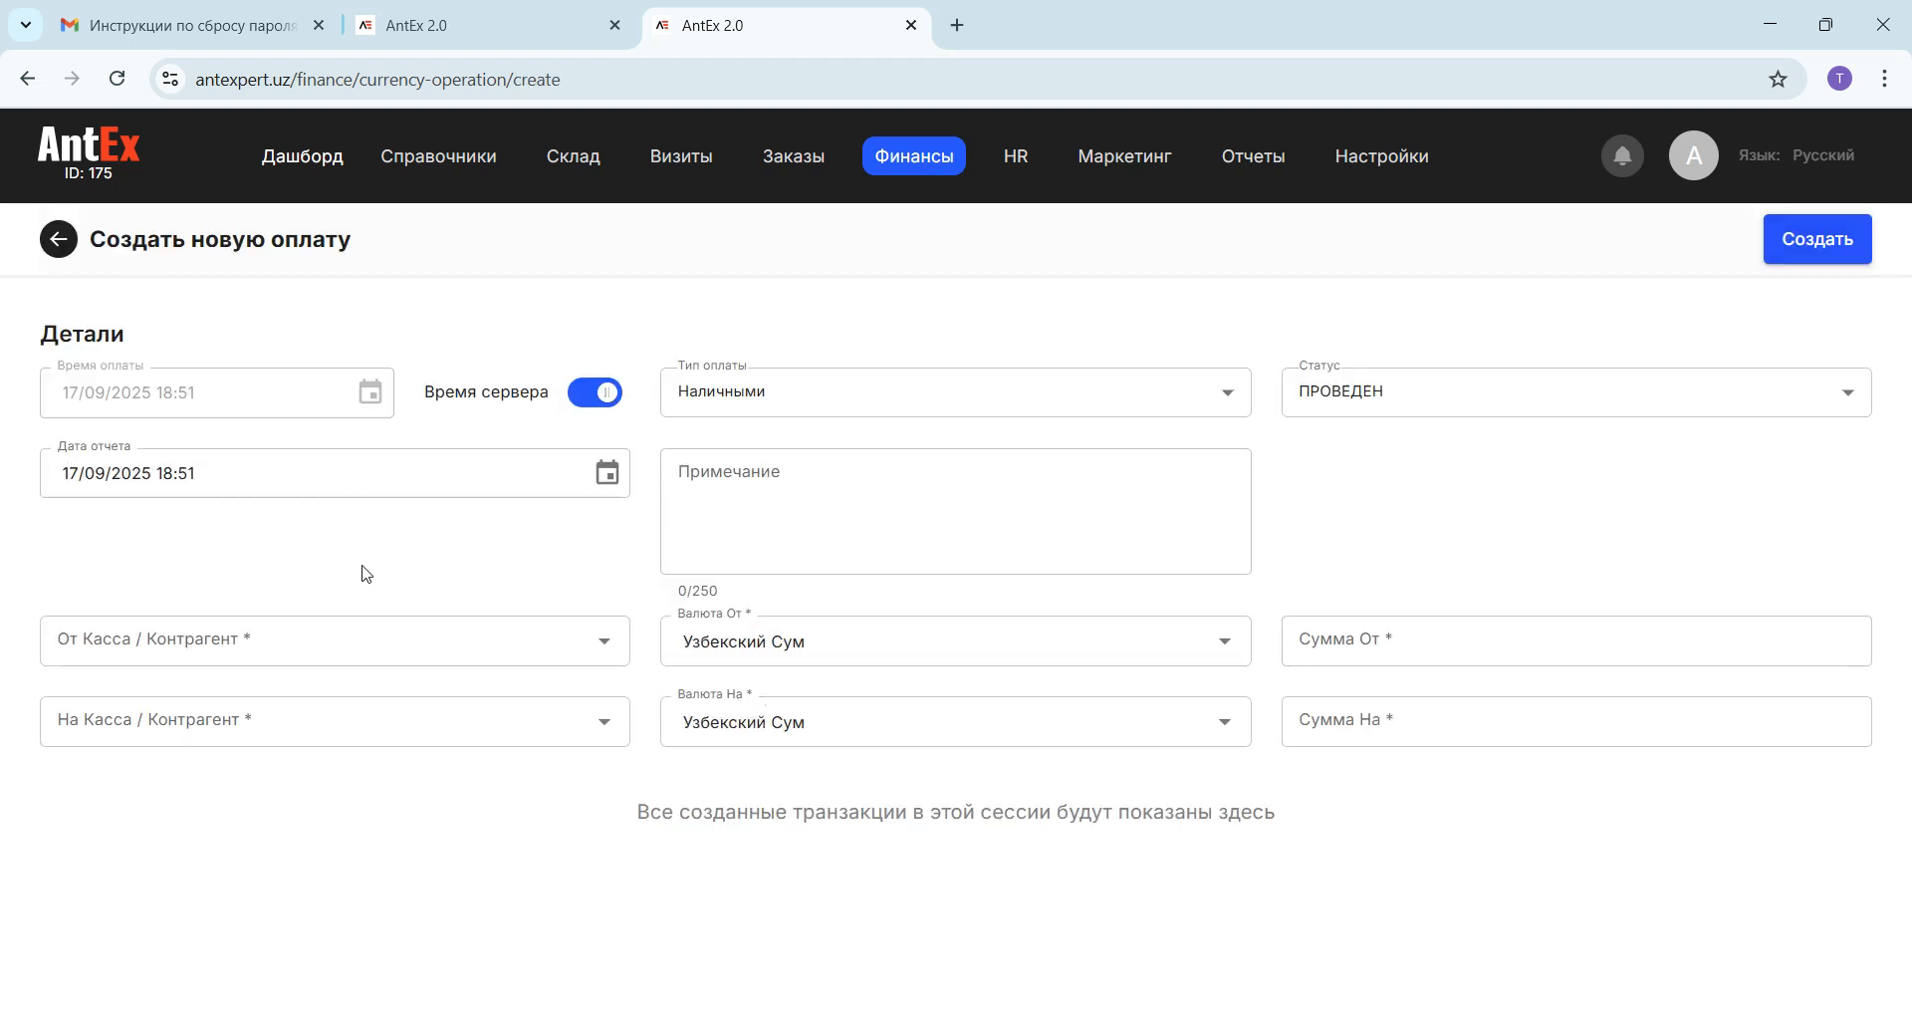
Step: Look through the source register and counterparty options of the new payment and filter them by "кас"
left_click(199, 646)
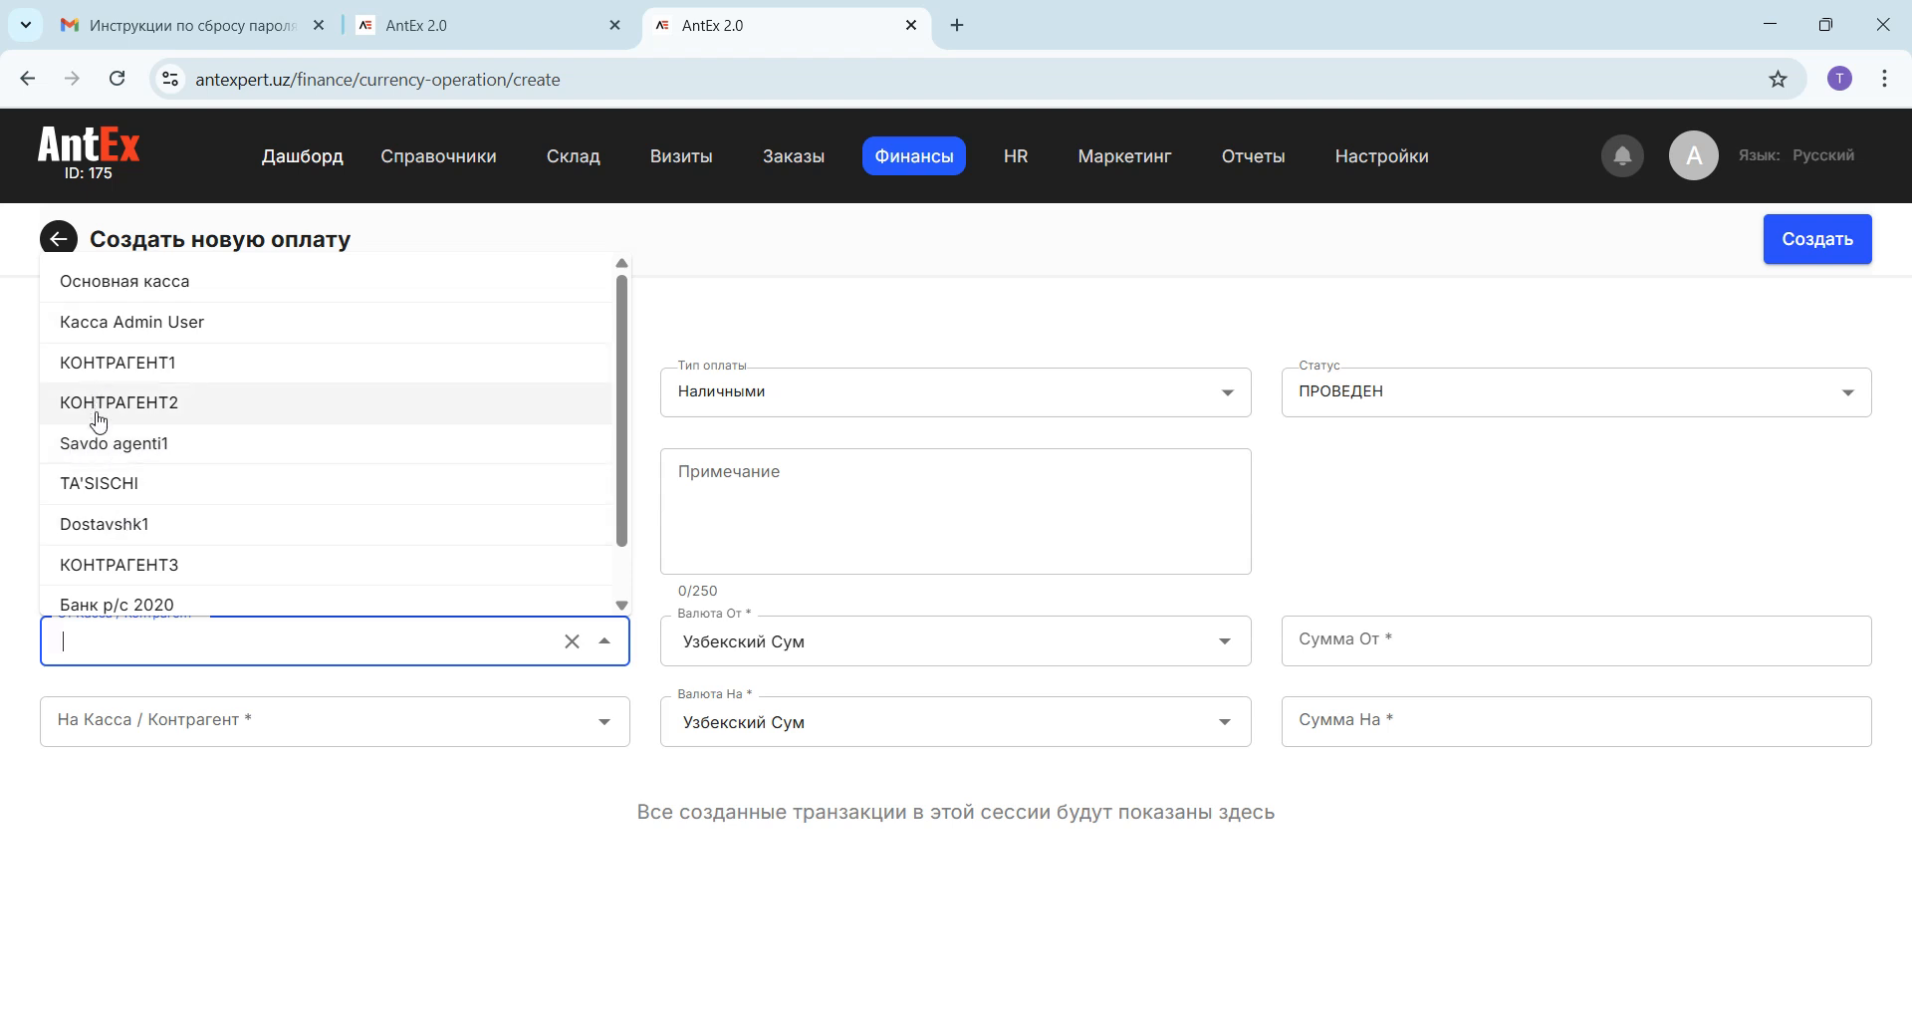
left_click(152, 645)
left_click(137, 634)
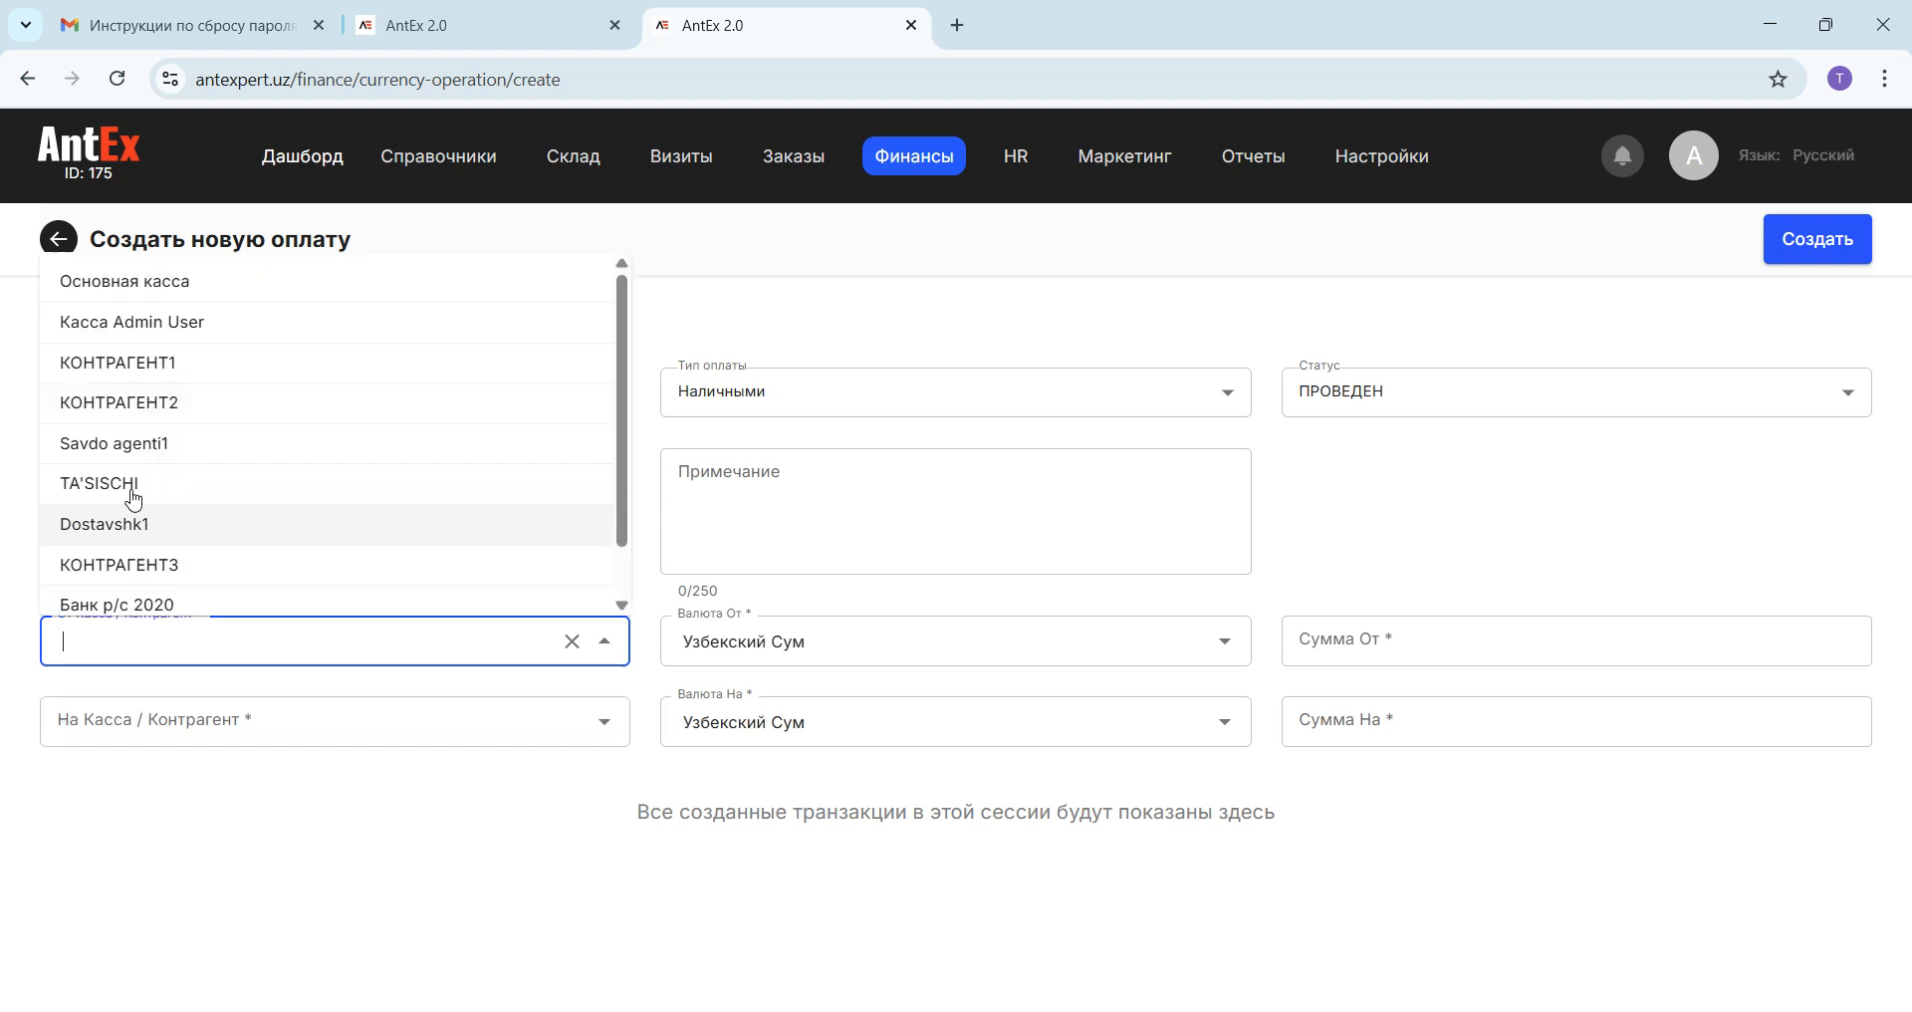
scroll(125, 483, "down", 1)
scroll(126, 470, "up", 1)
scroll(133, 460, "down", 1)
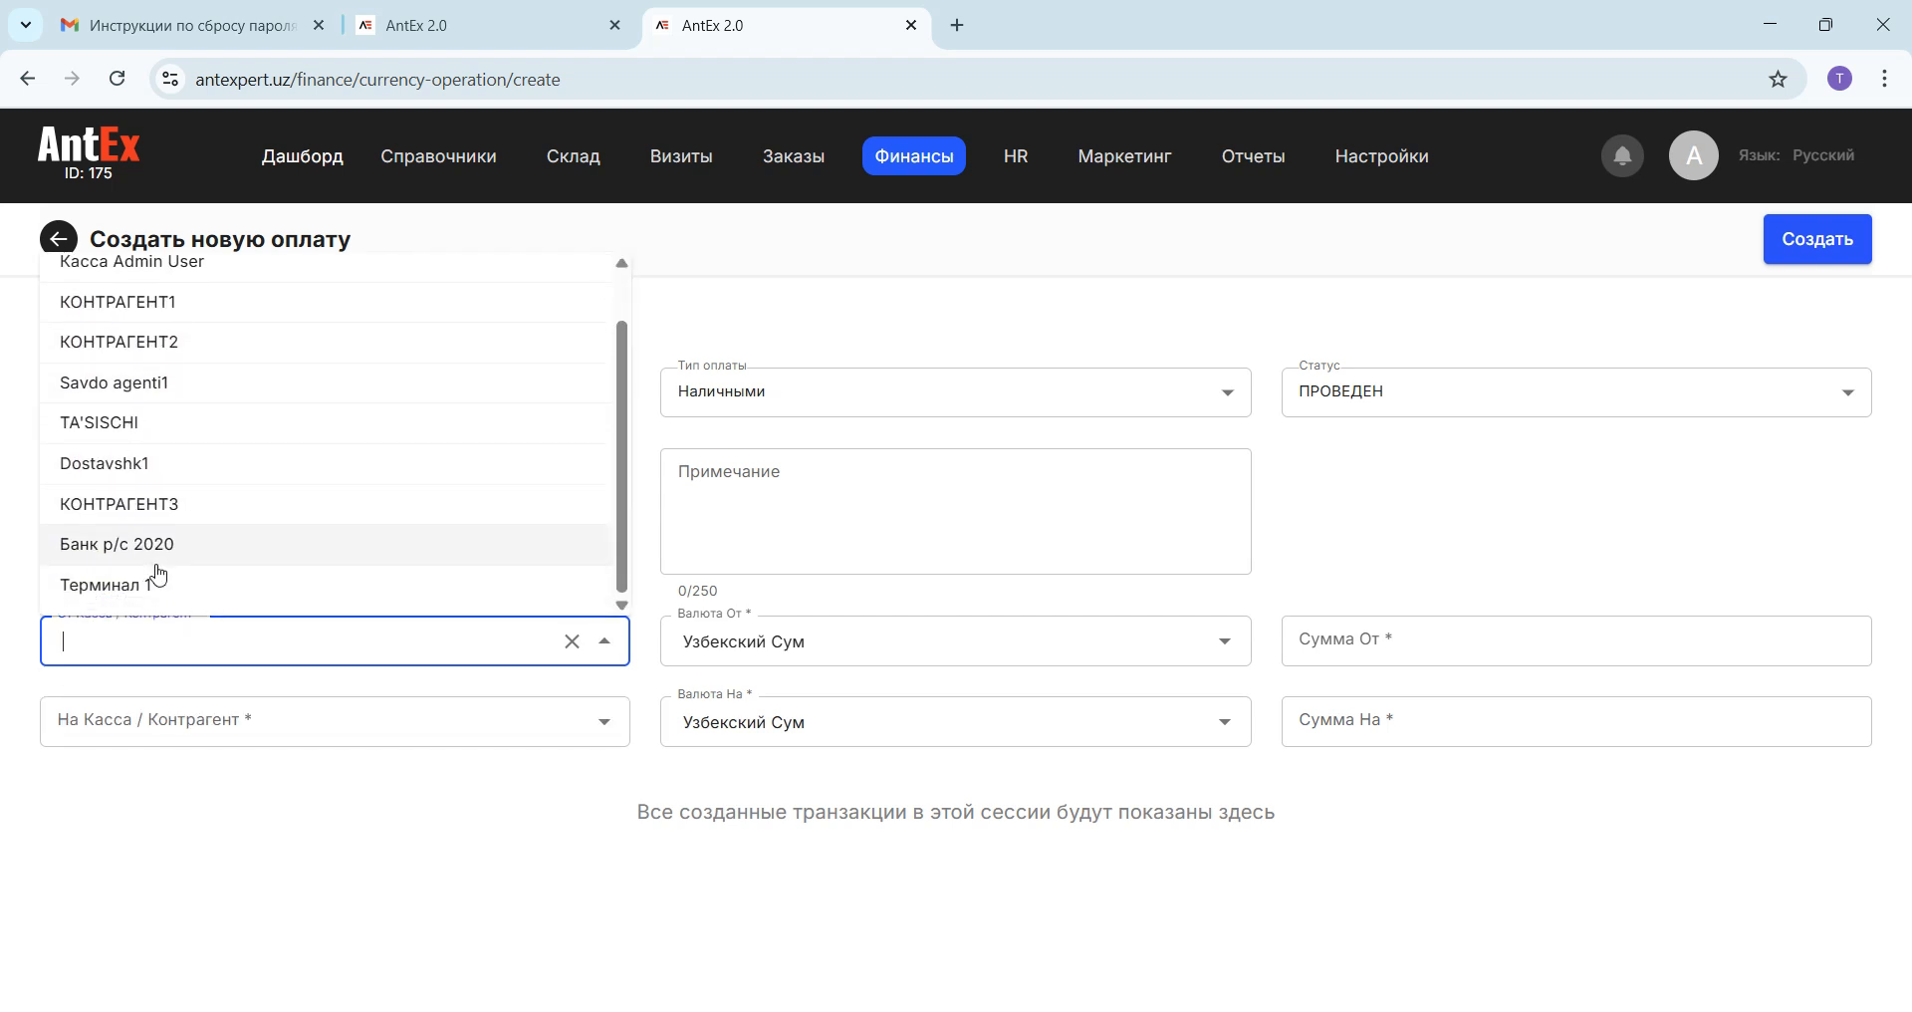
type("кас")
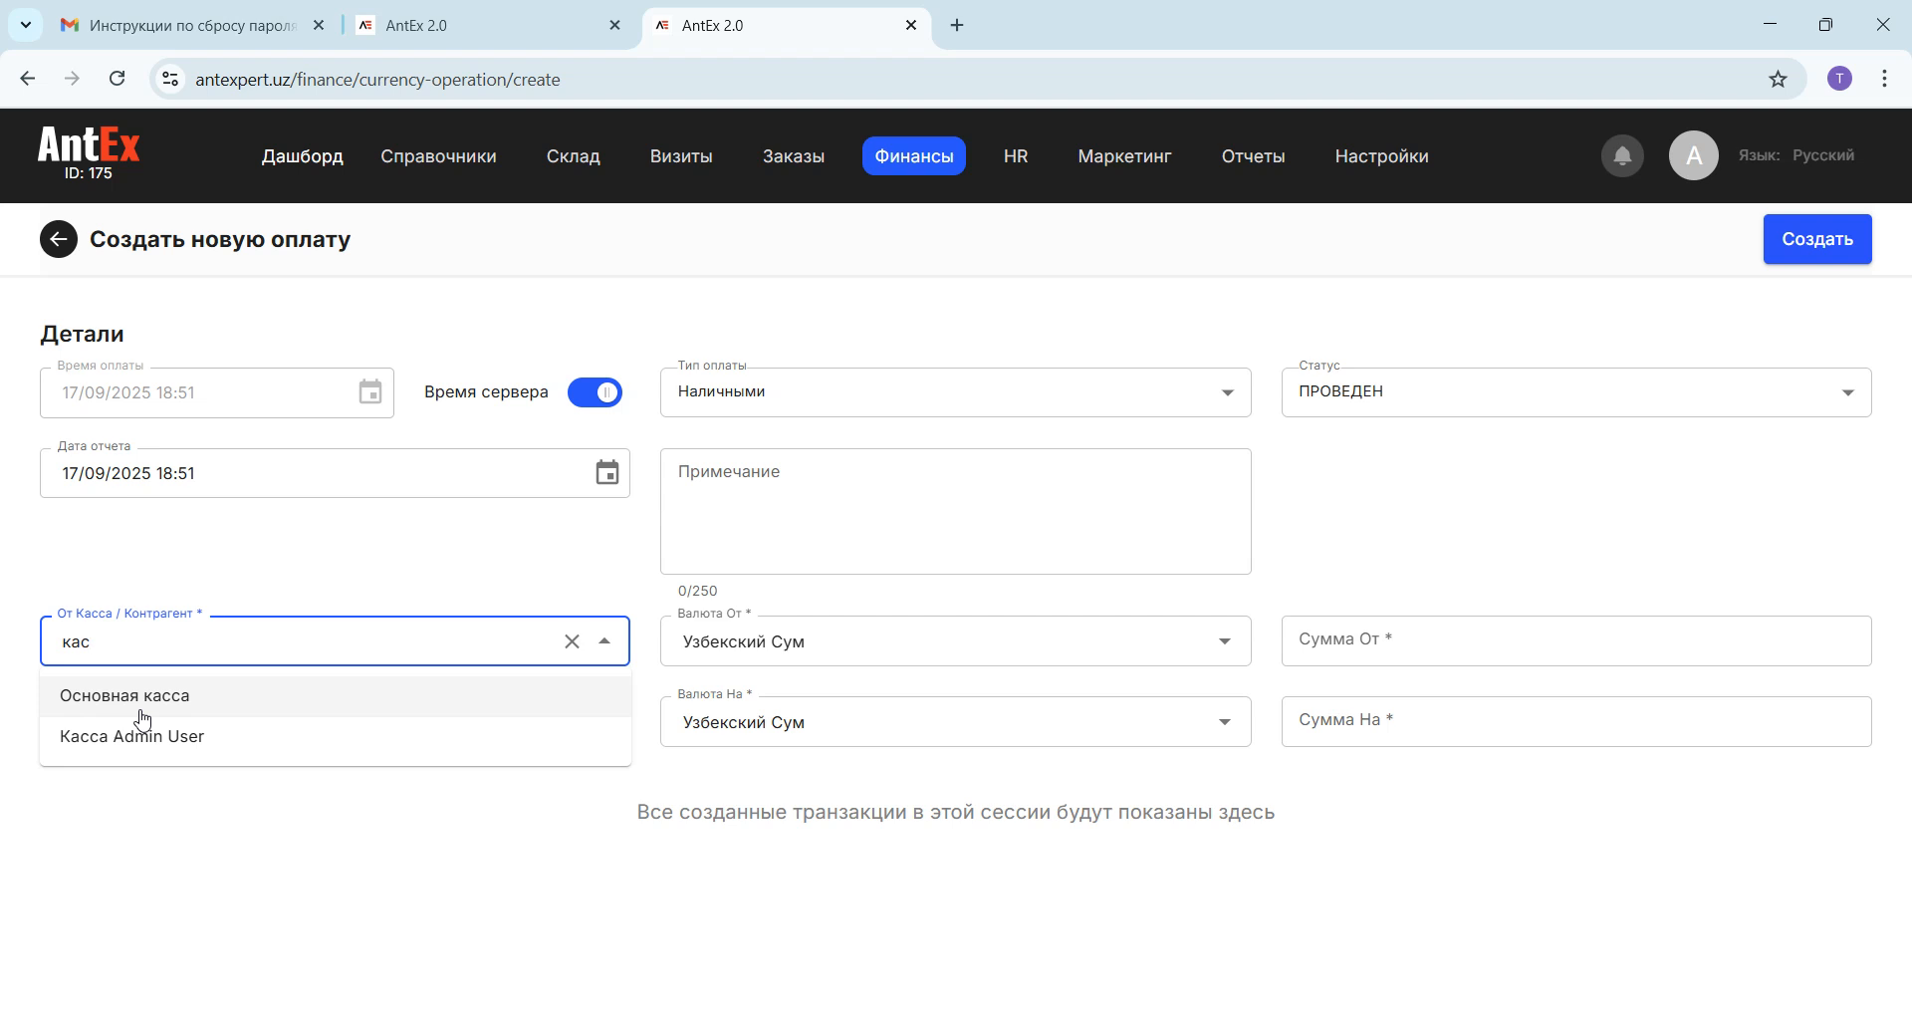
left_click(202, 574)
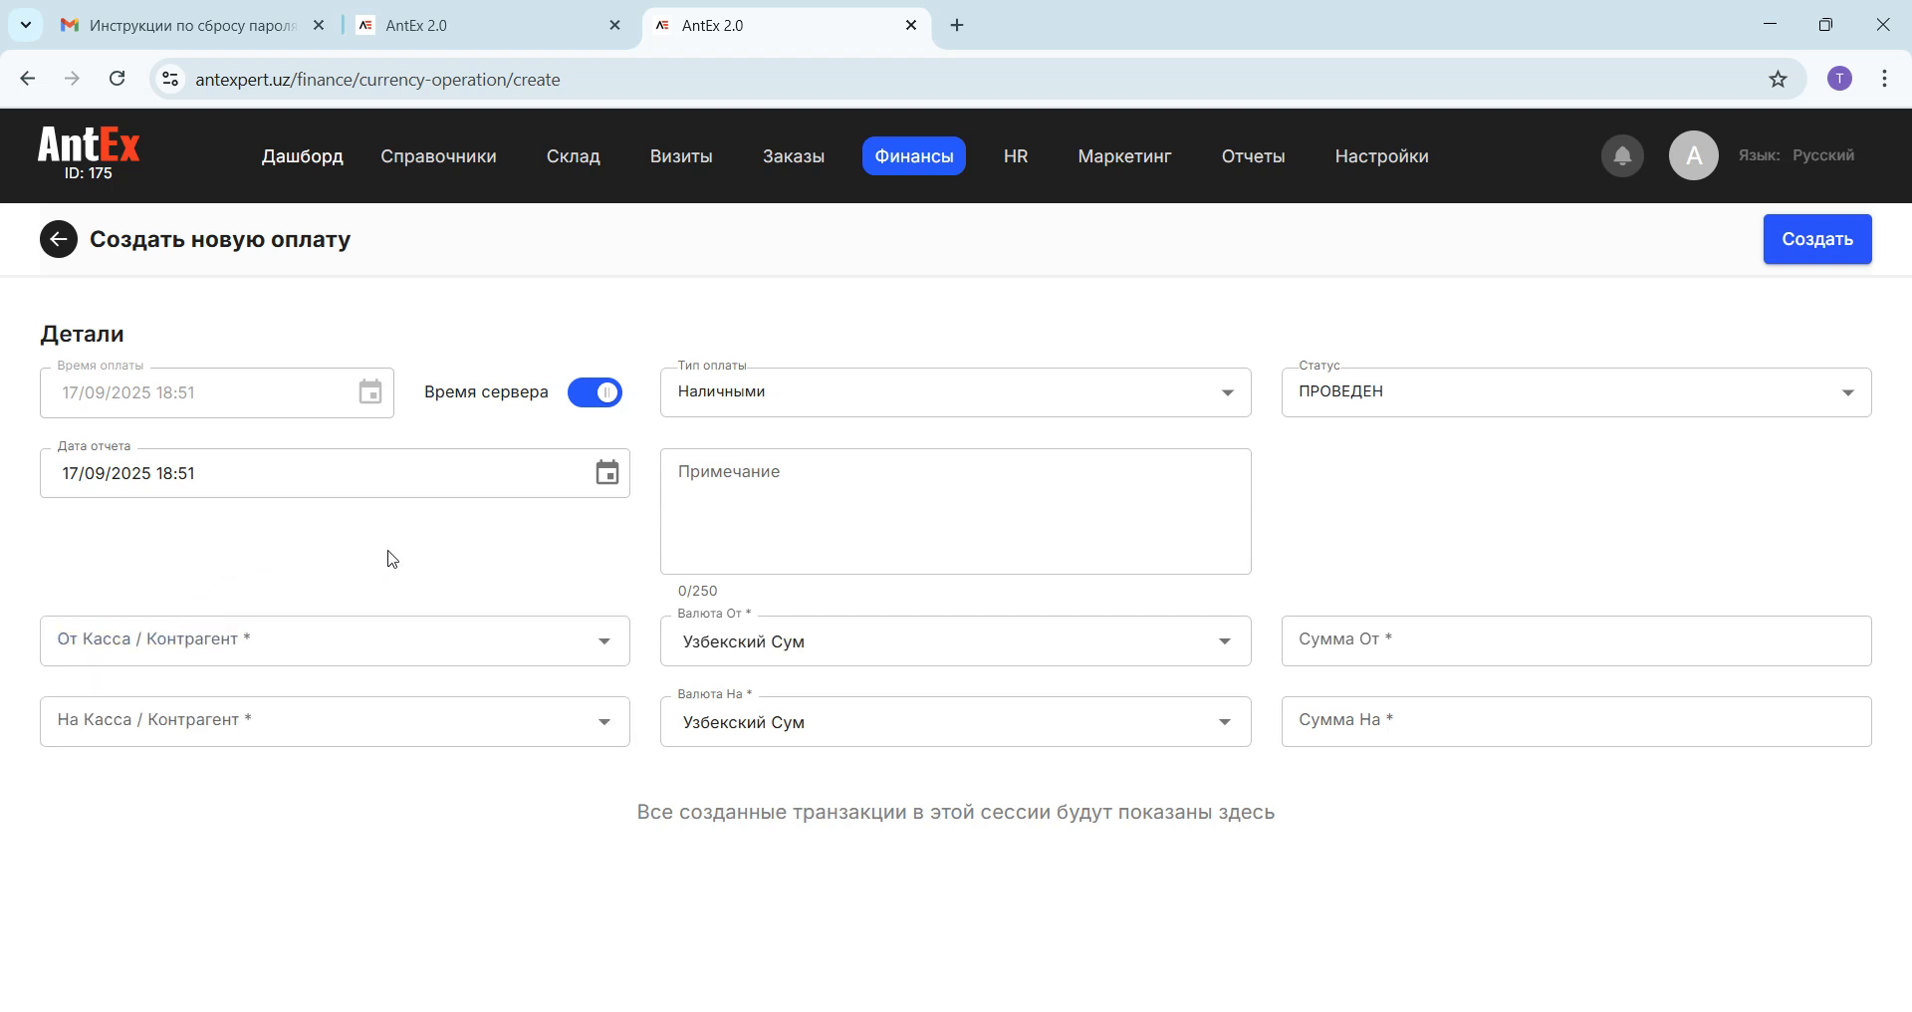
Step: Open the details of the Касса Admin User employee register and highlight the word Касса in its name
mouse_move(908, 161)
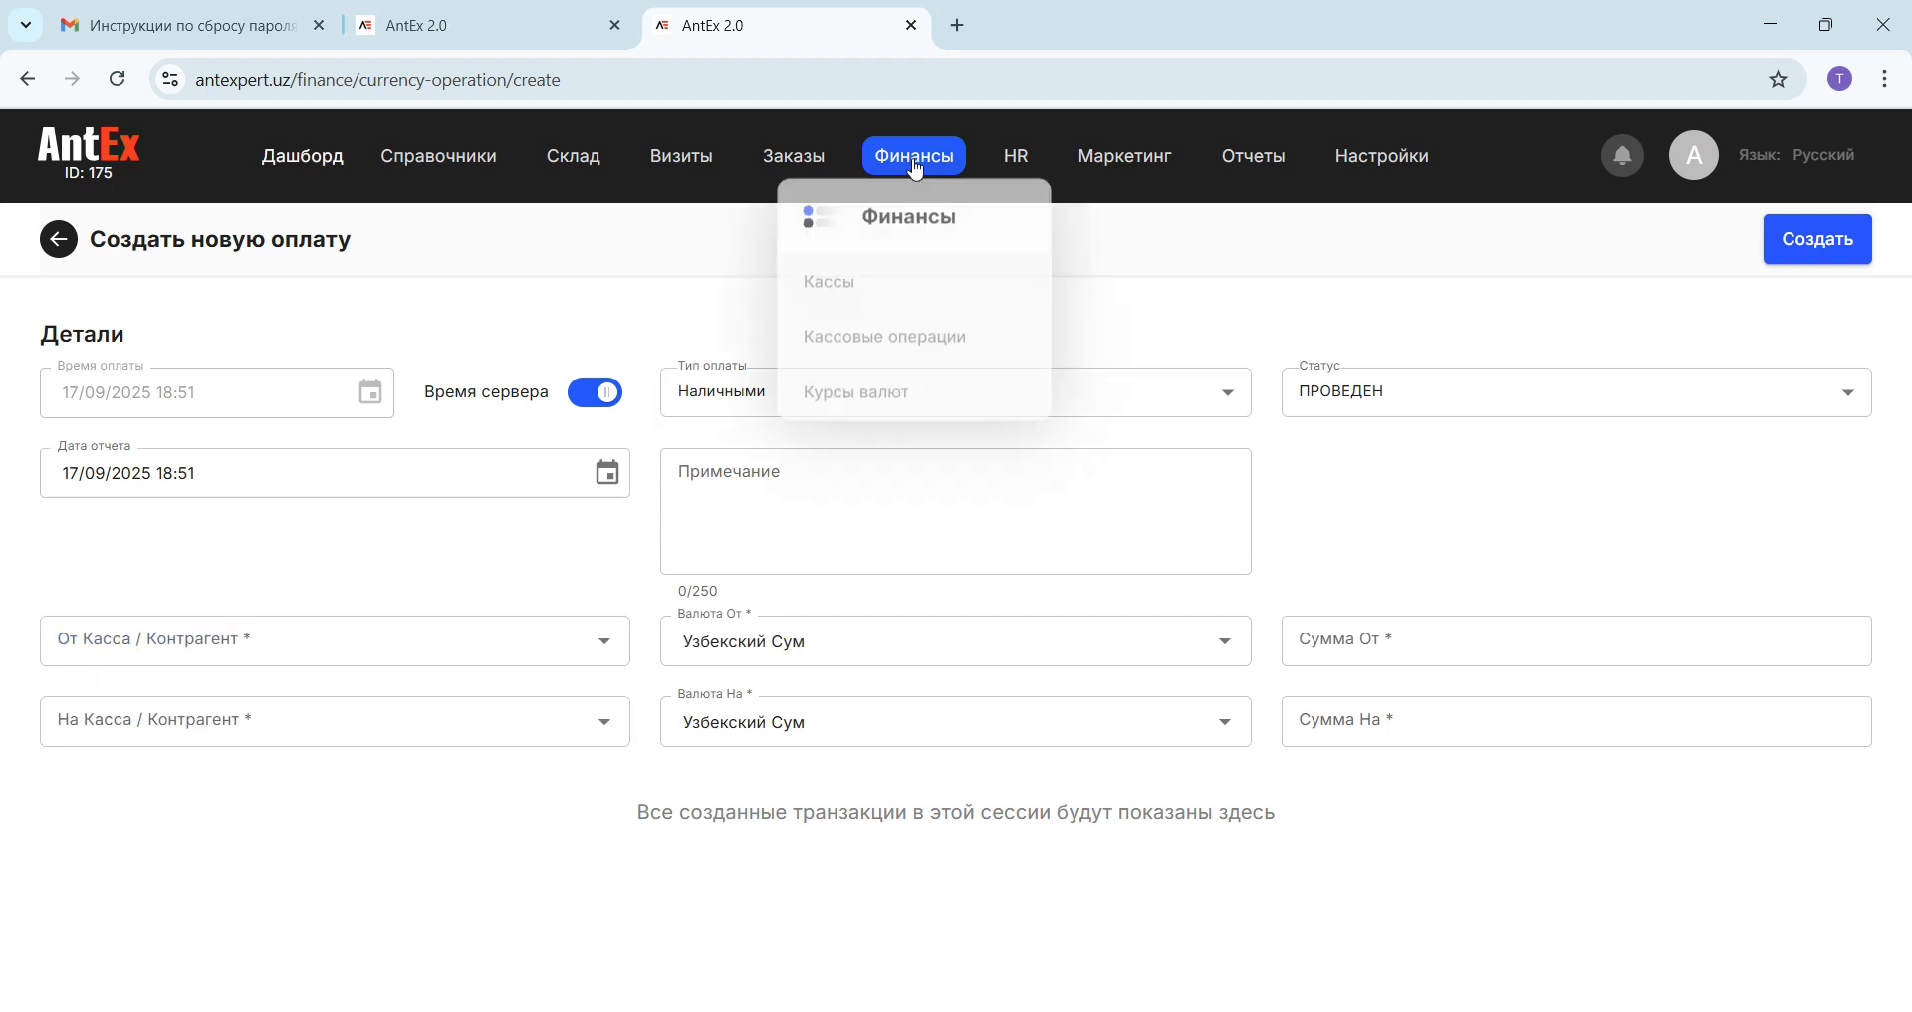
left_click(842, 287)
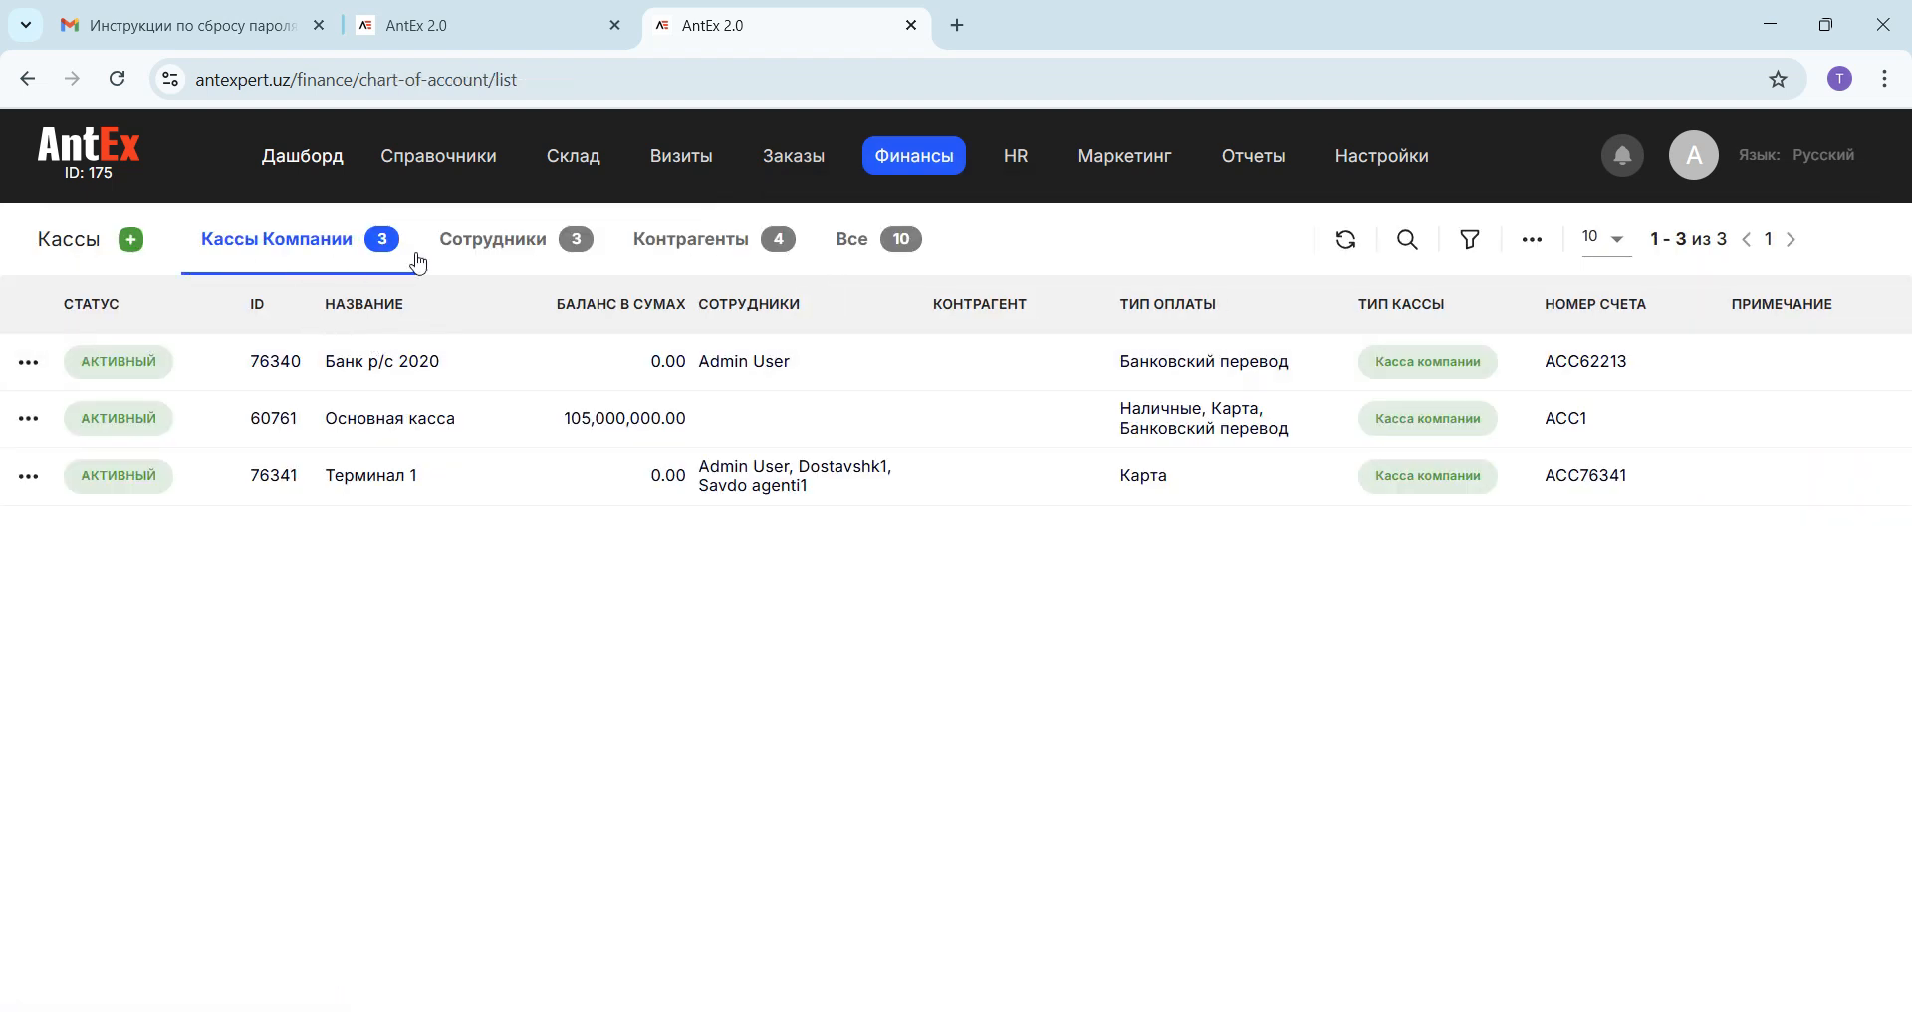
left_click(495, 243)
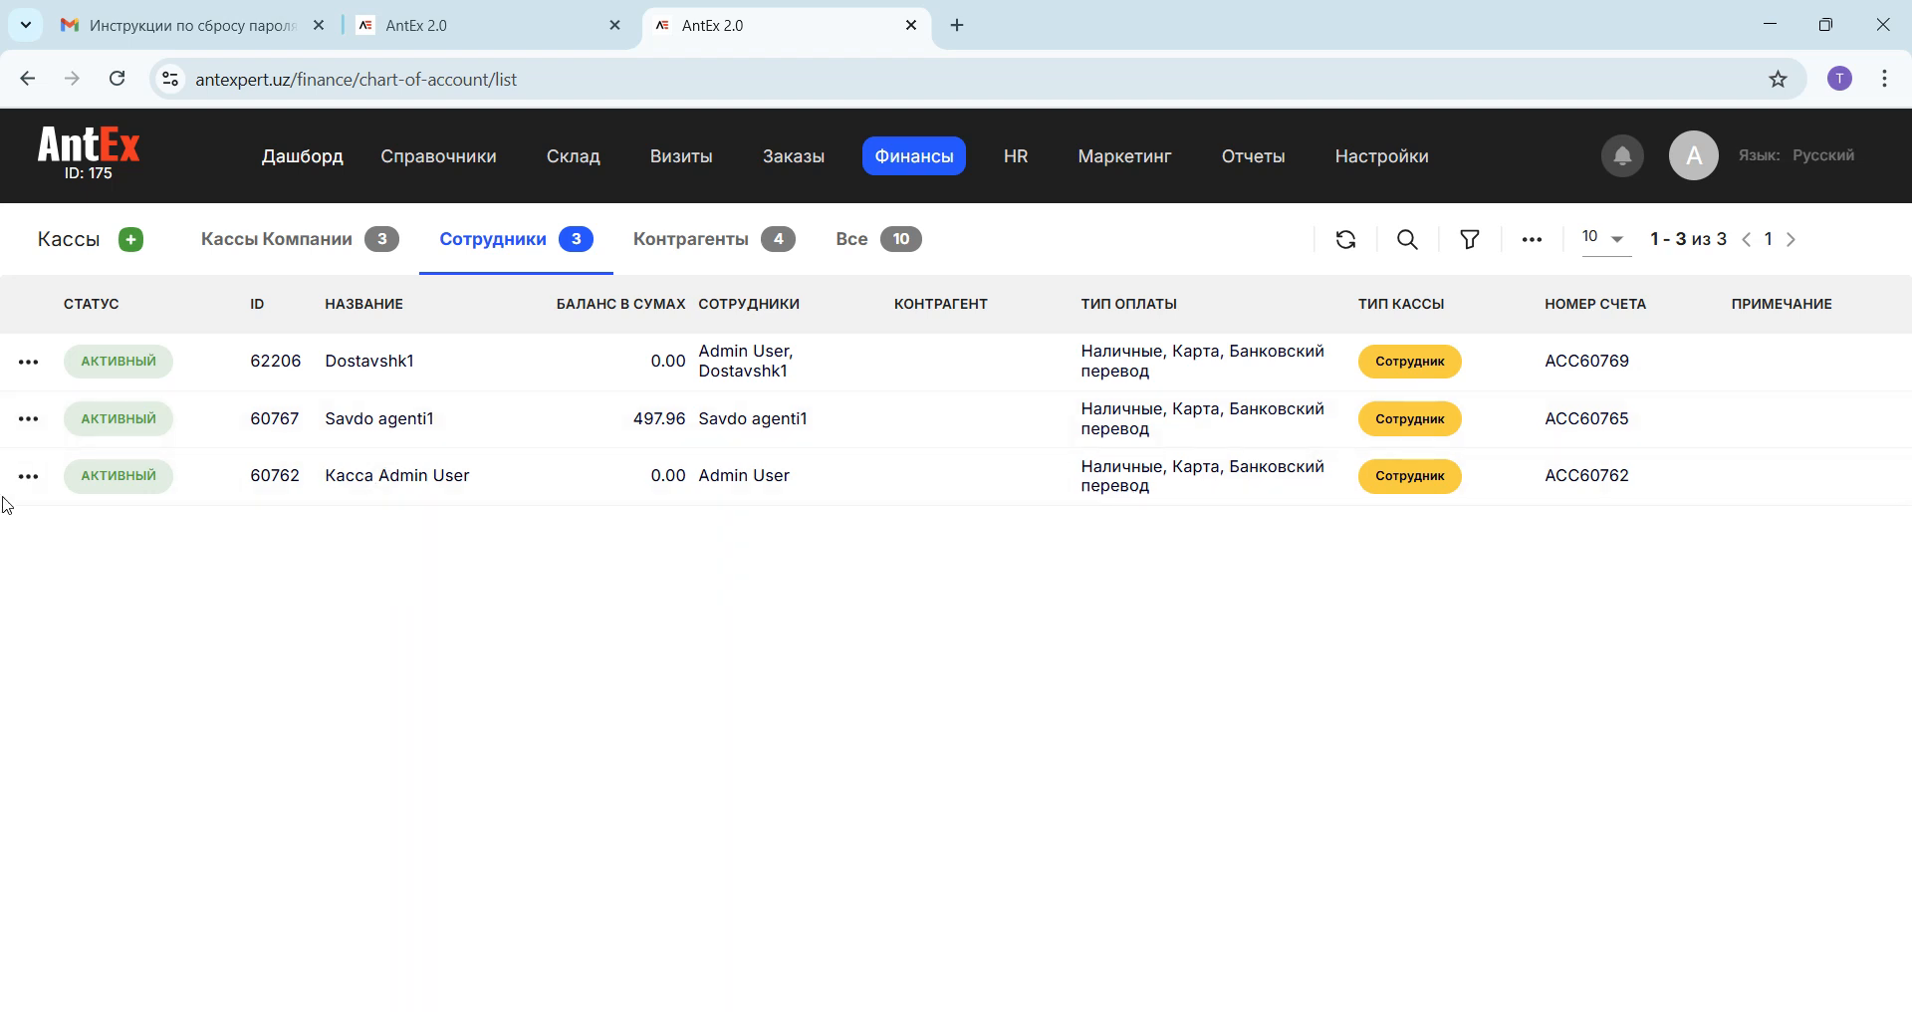
left_click(28, 476)
left_click(86, 519)
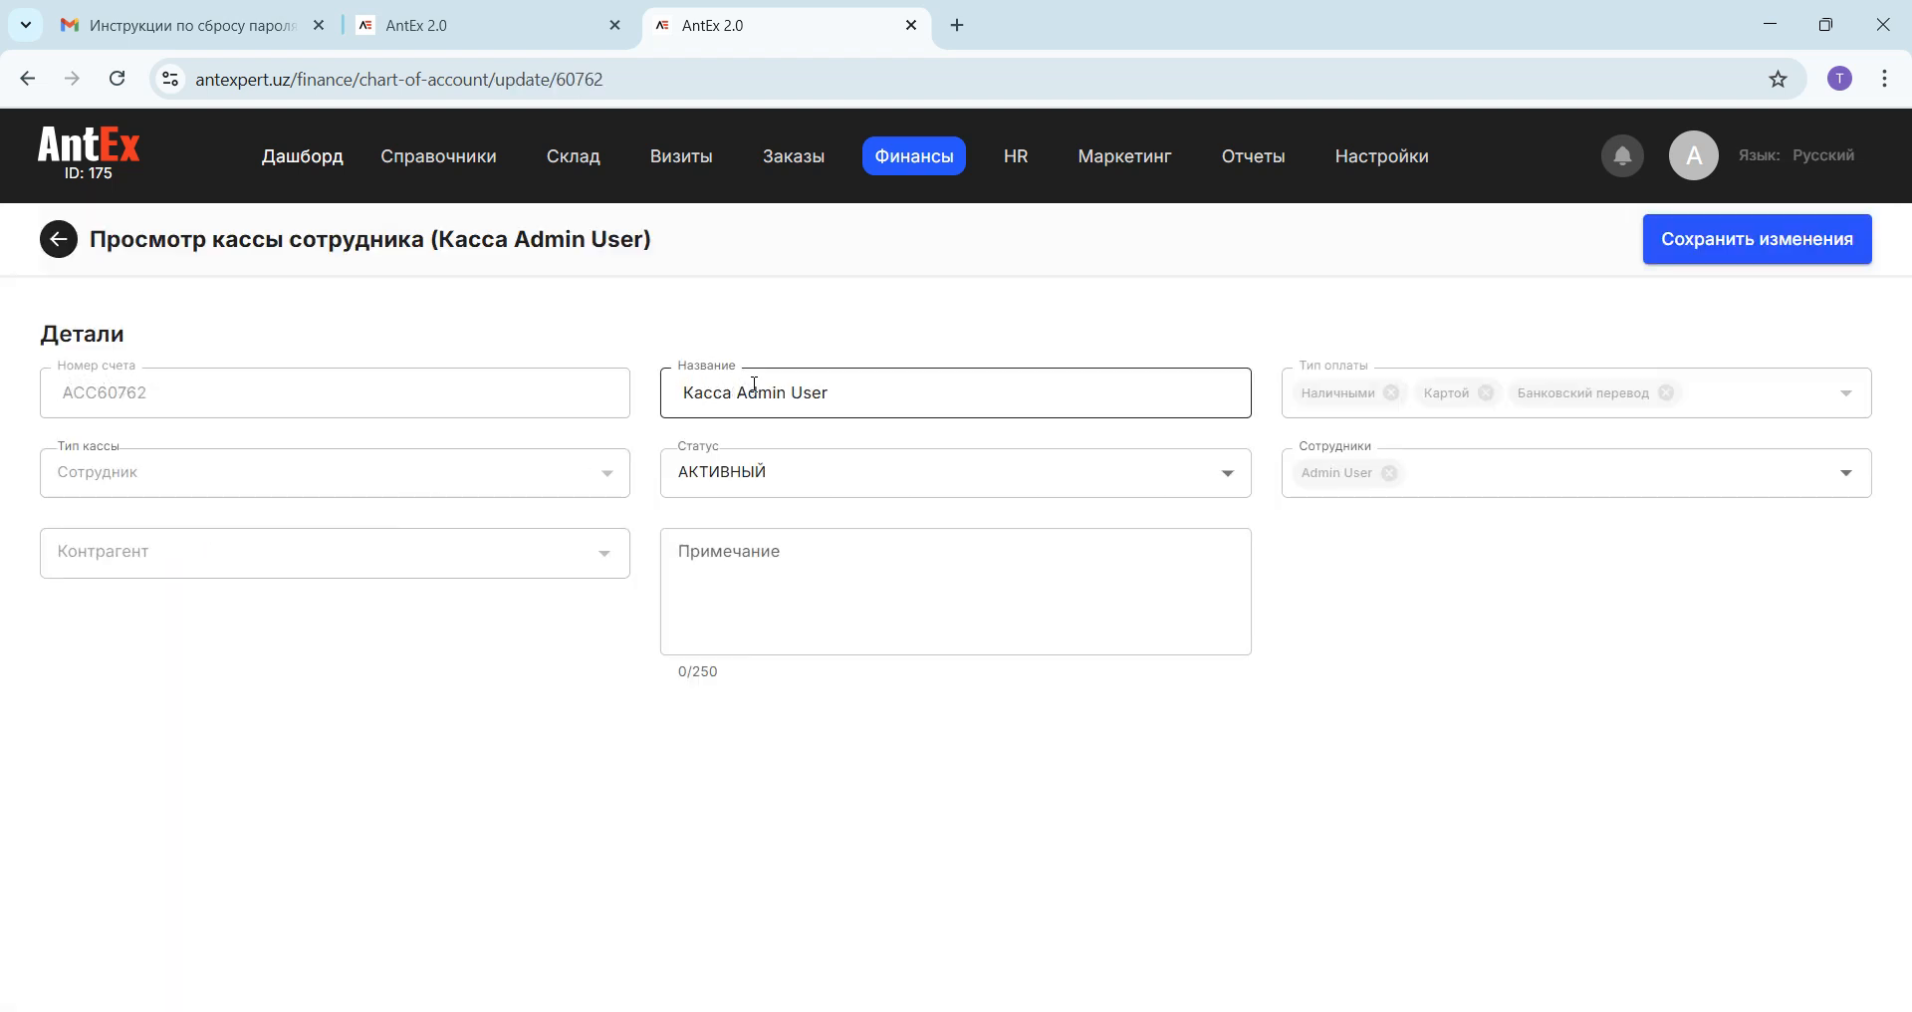
left_click_drag(738, 394, 686, 393)
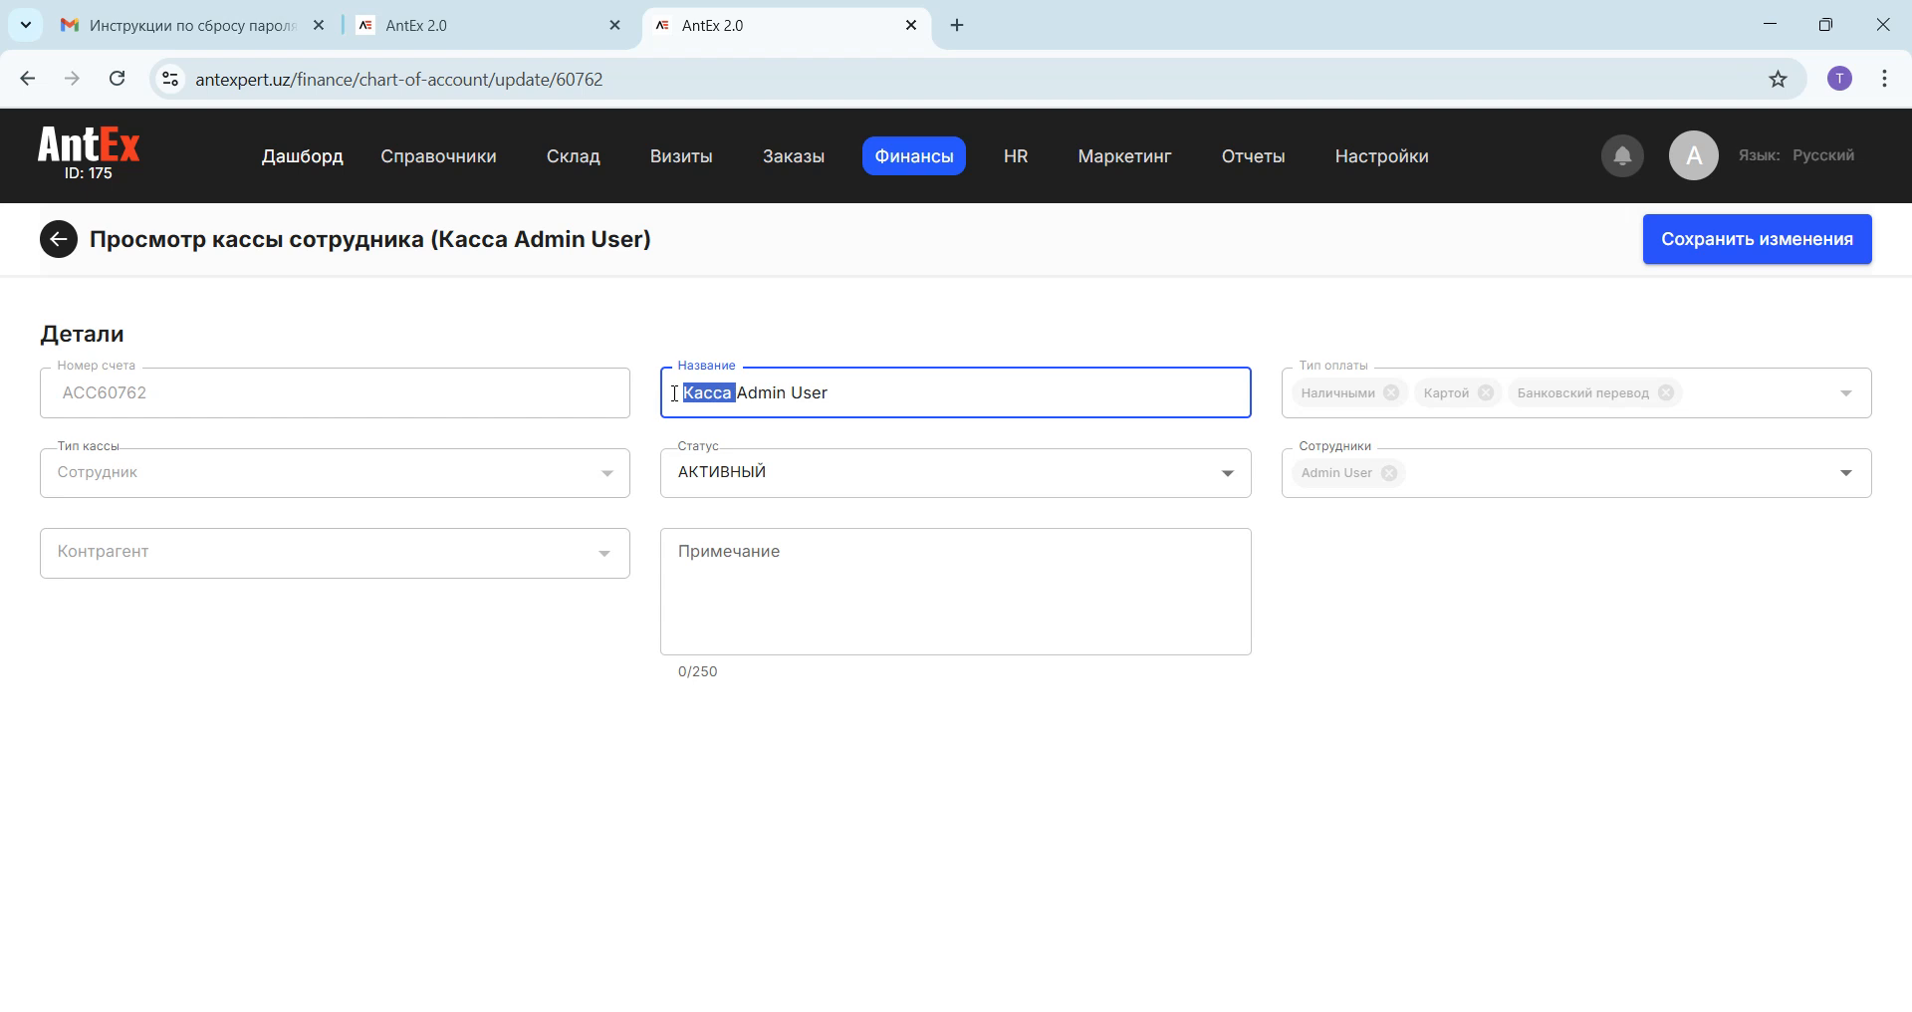
Step: Open a new payment form from Кассовые операции and filter its source register and counterparty options by "кон"
mouse_move(917, 159)
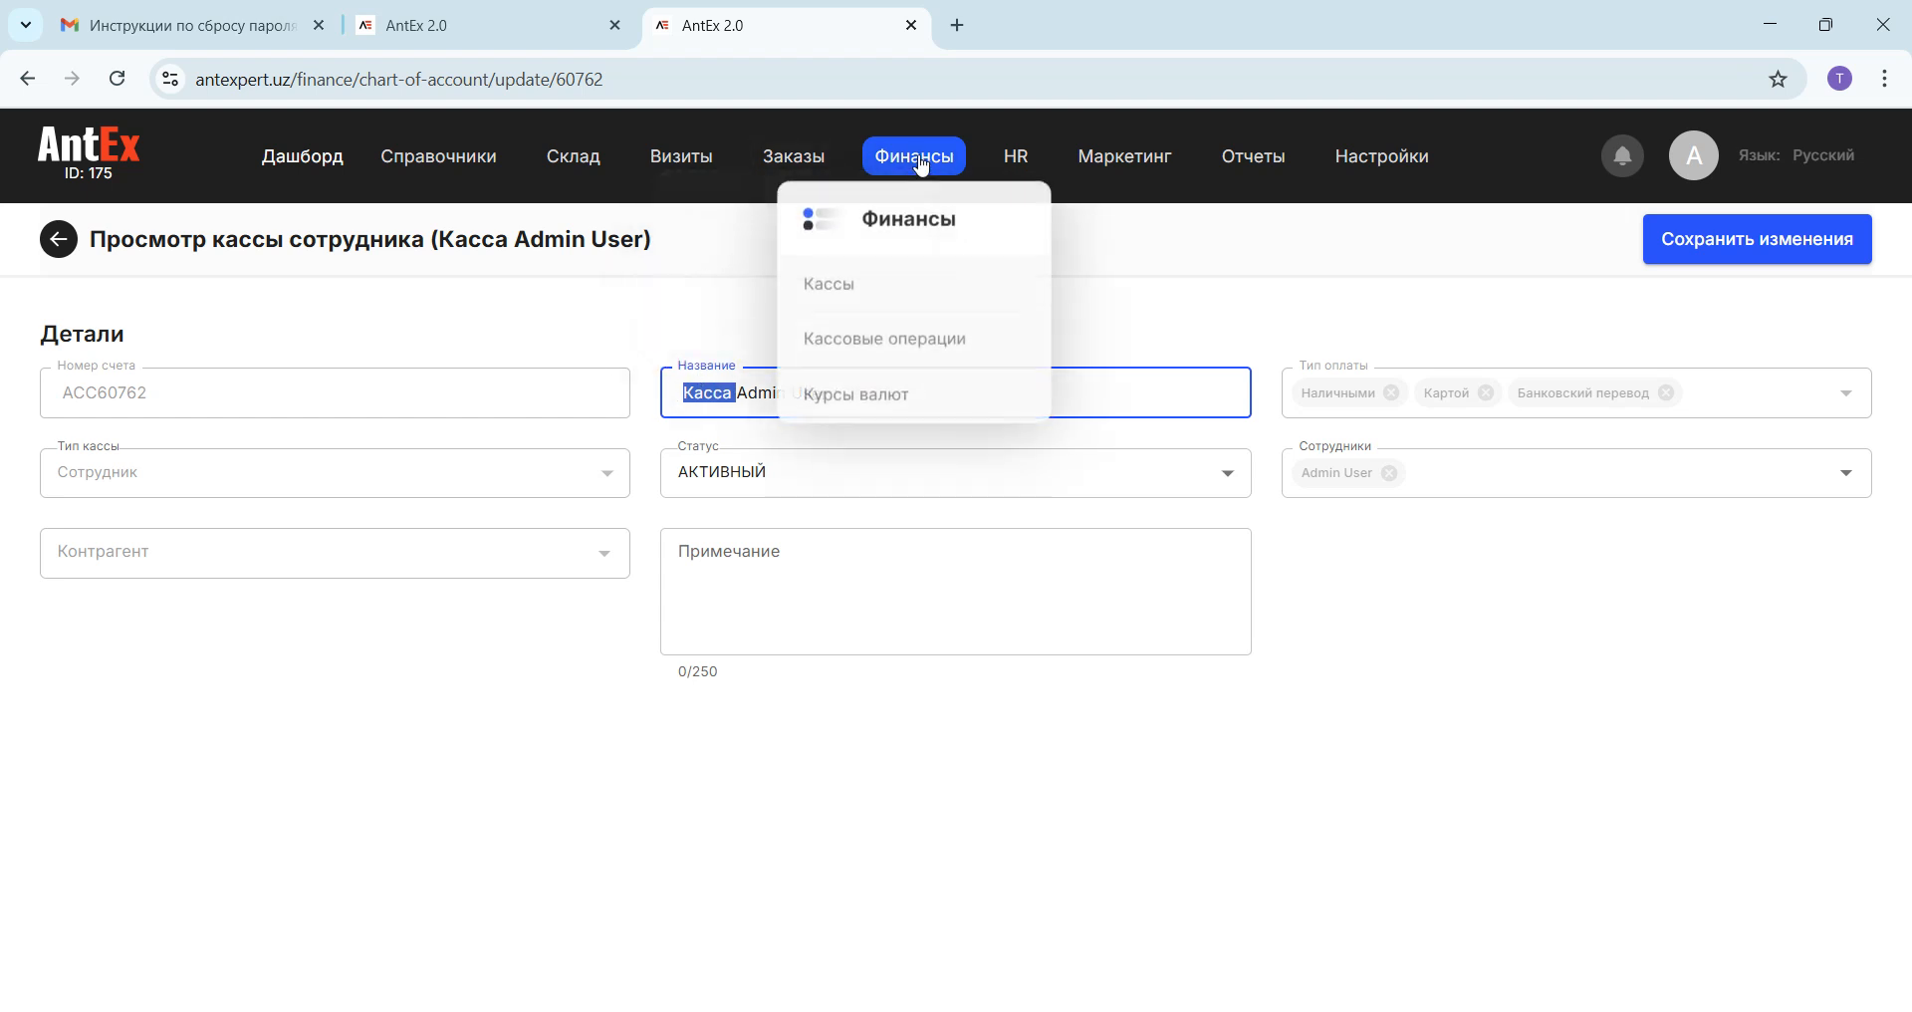
left_click(861, 333)
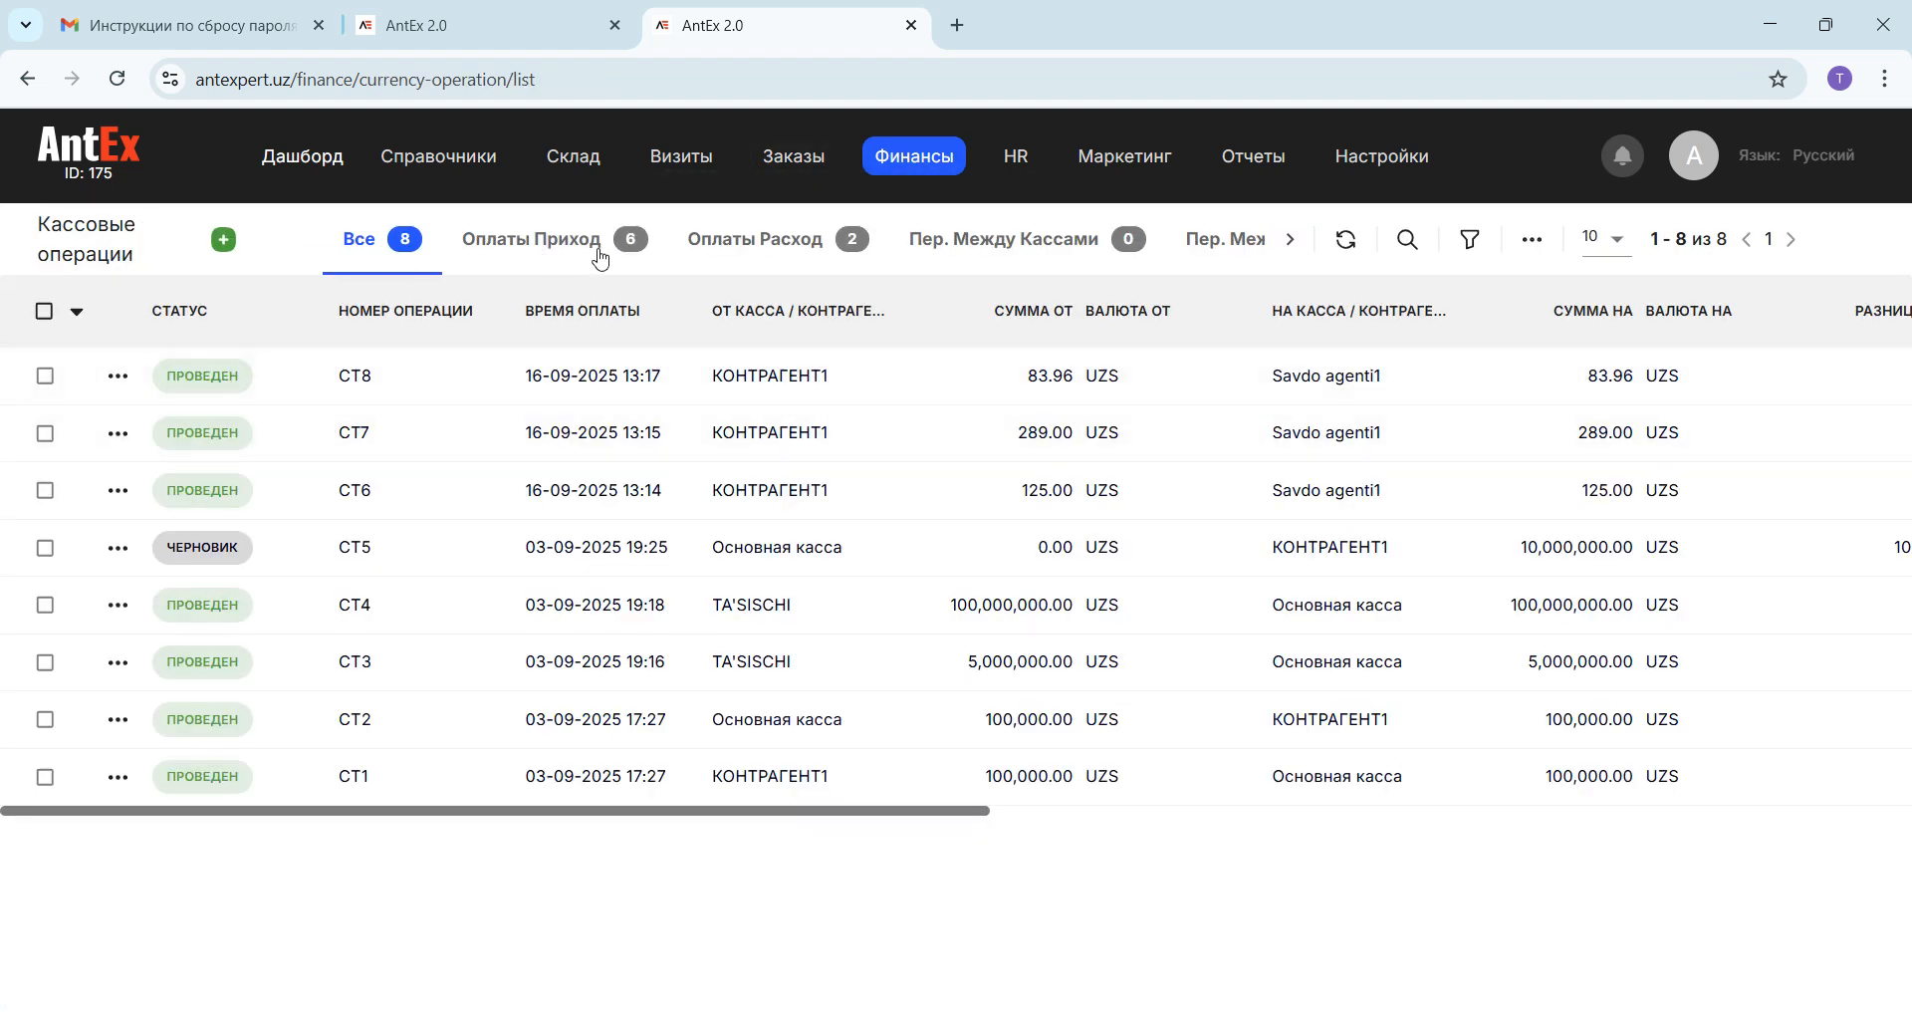
left_click(223, 241)
left_click(141, 637)
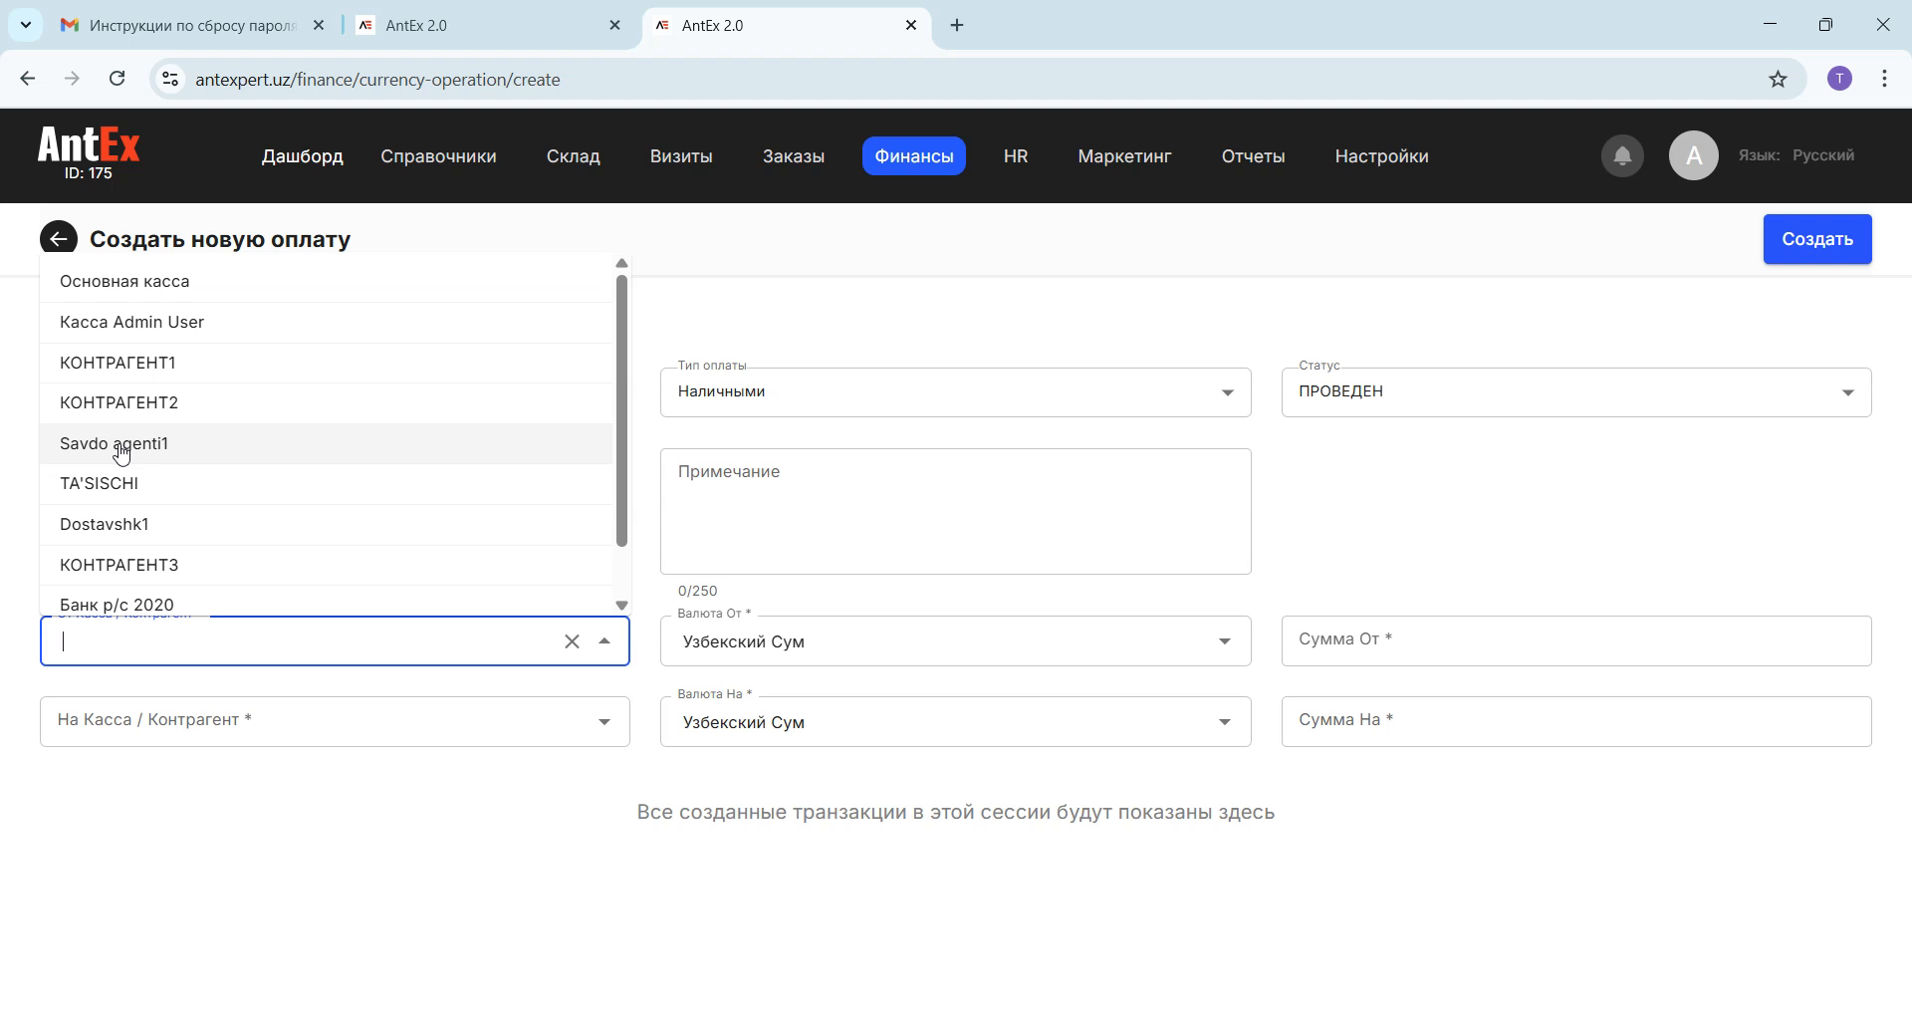
left_click(103, 633)
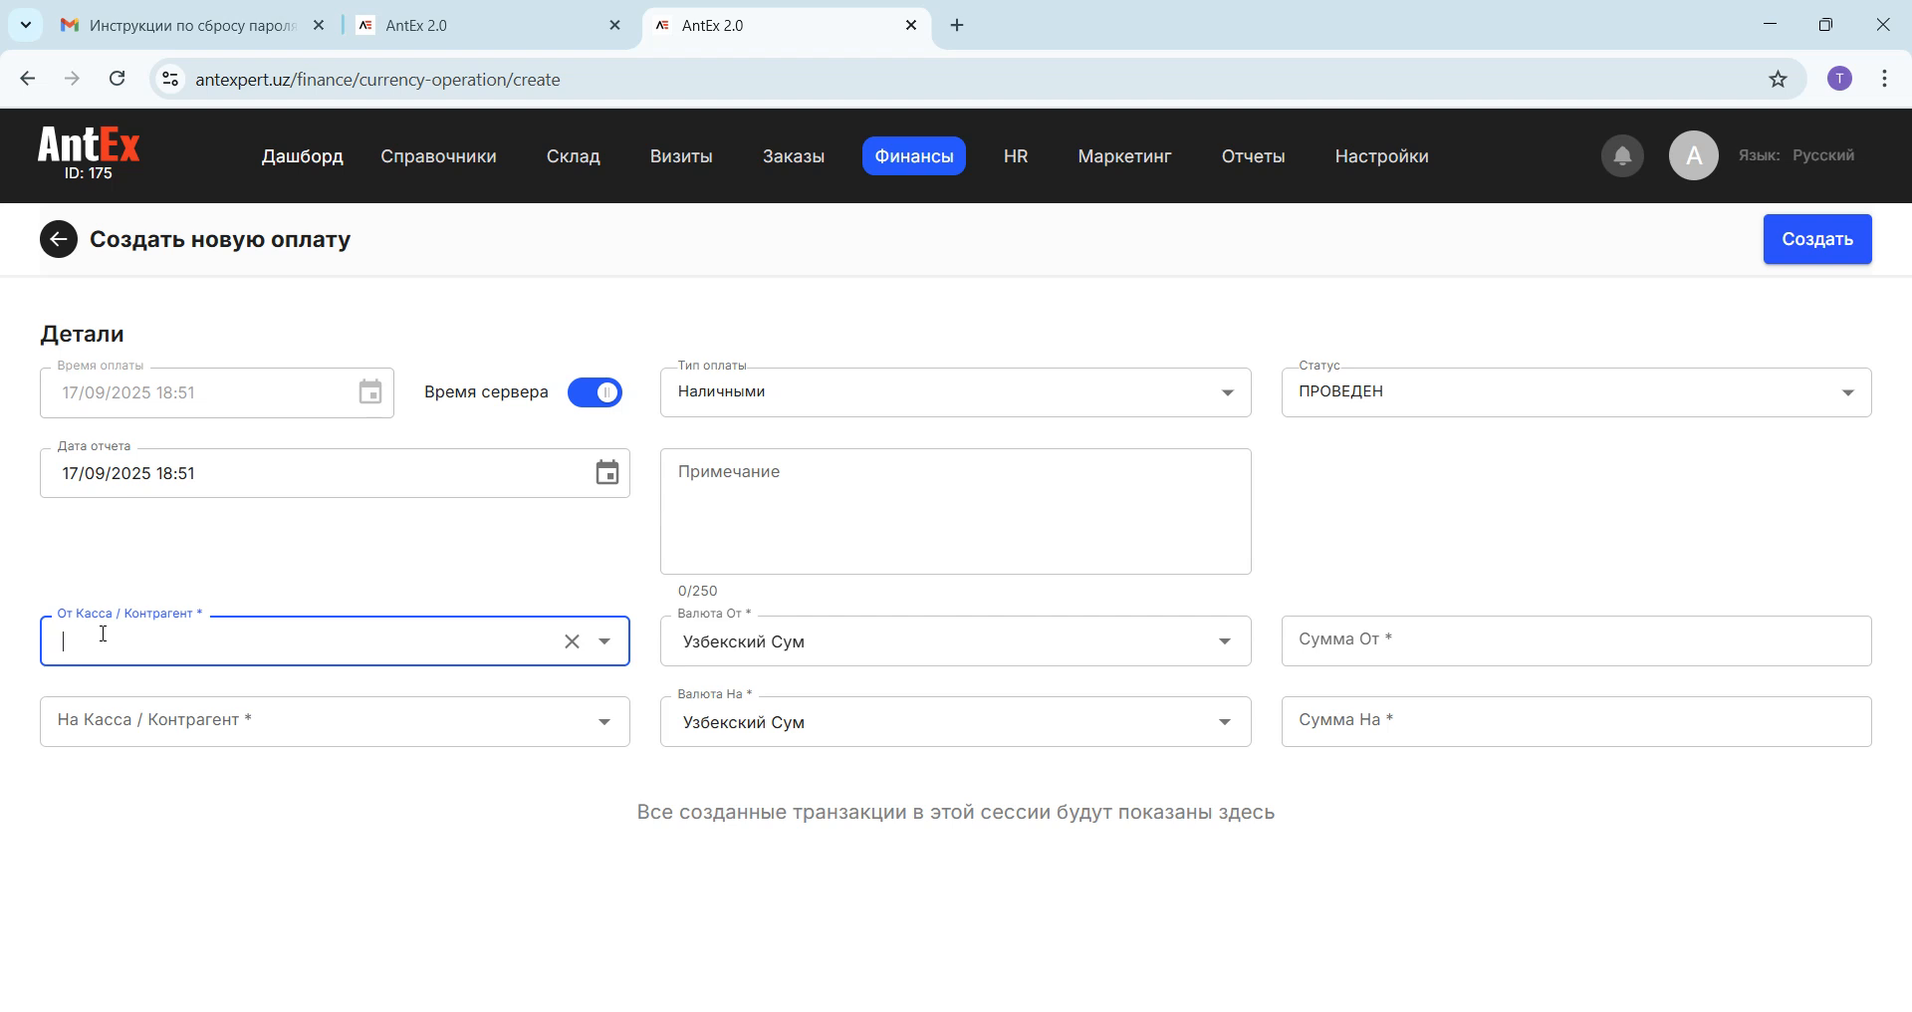
type("кон")
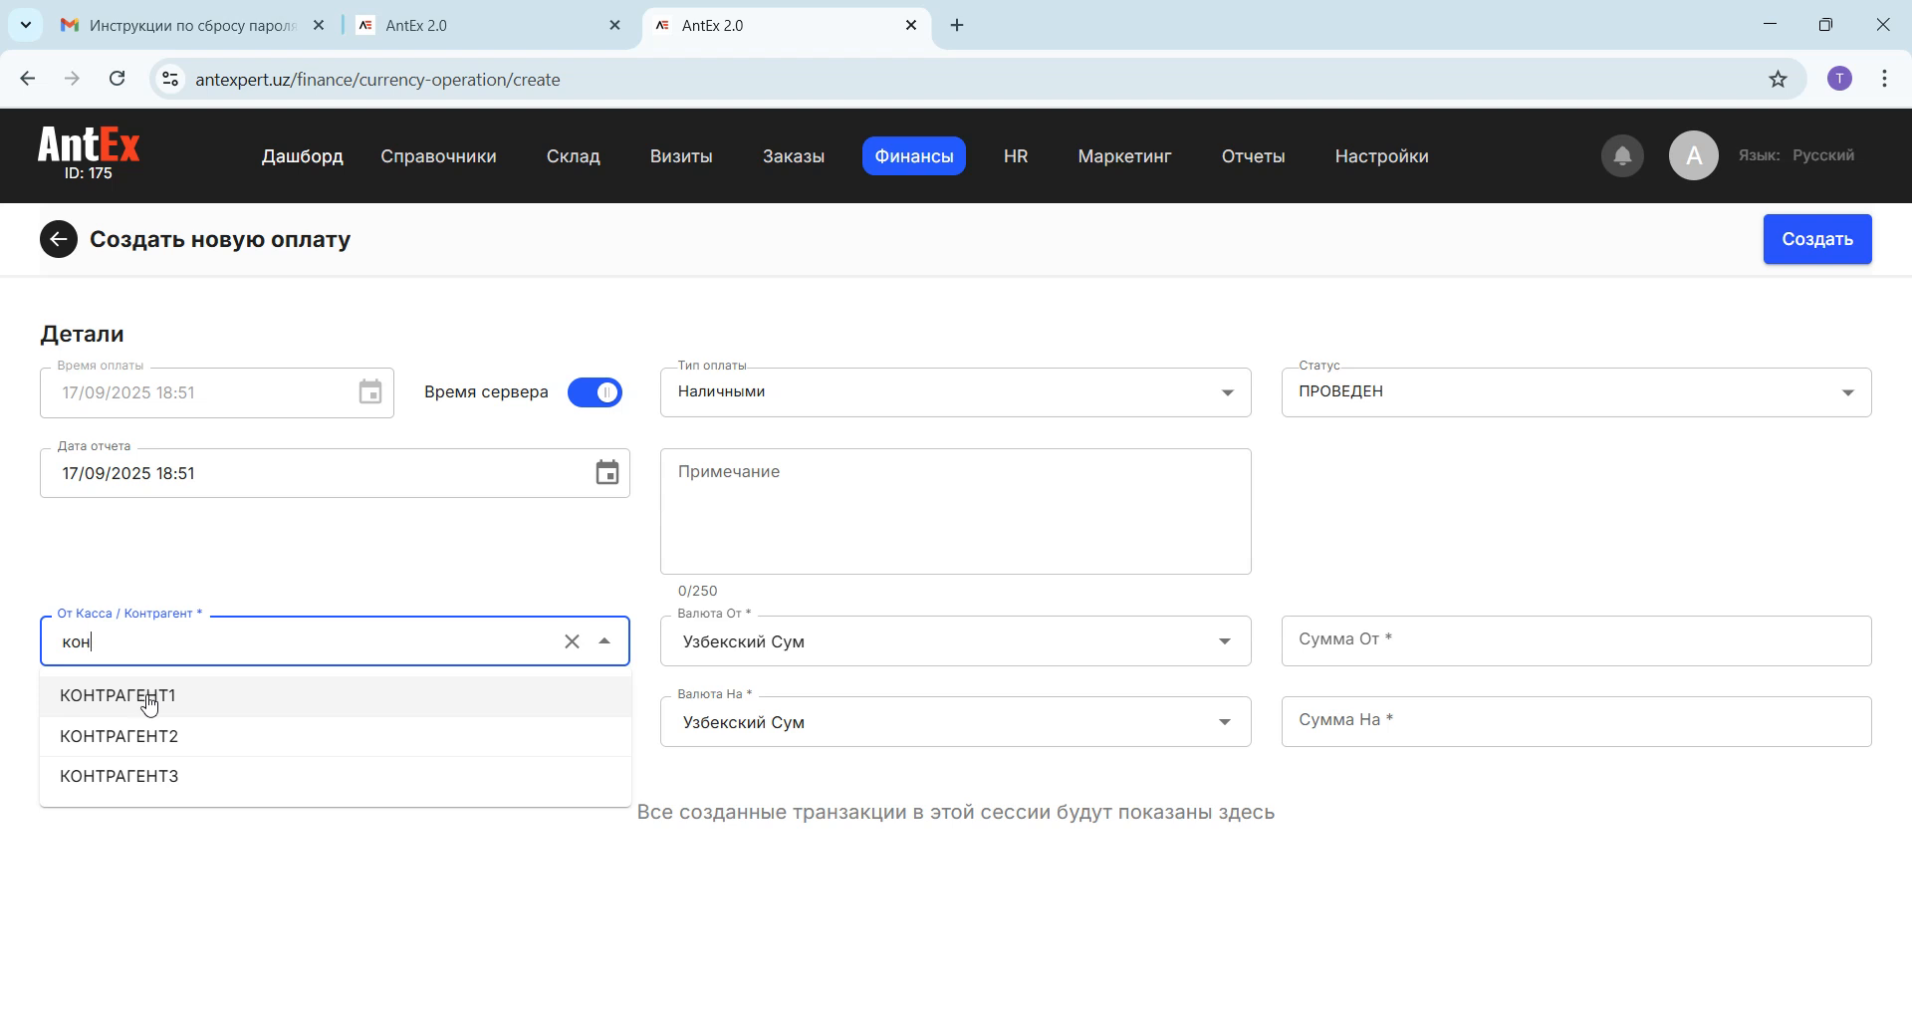
left_click(255, 582)
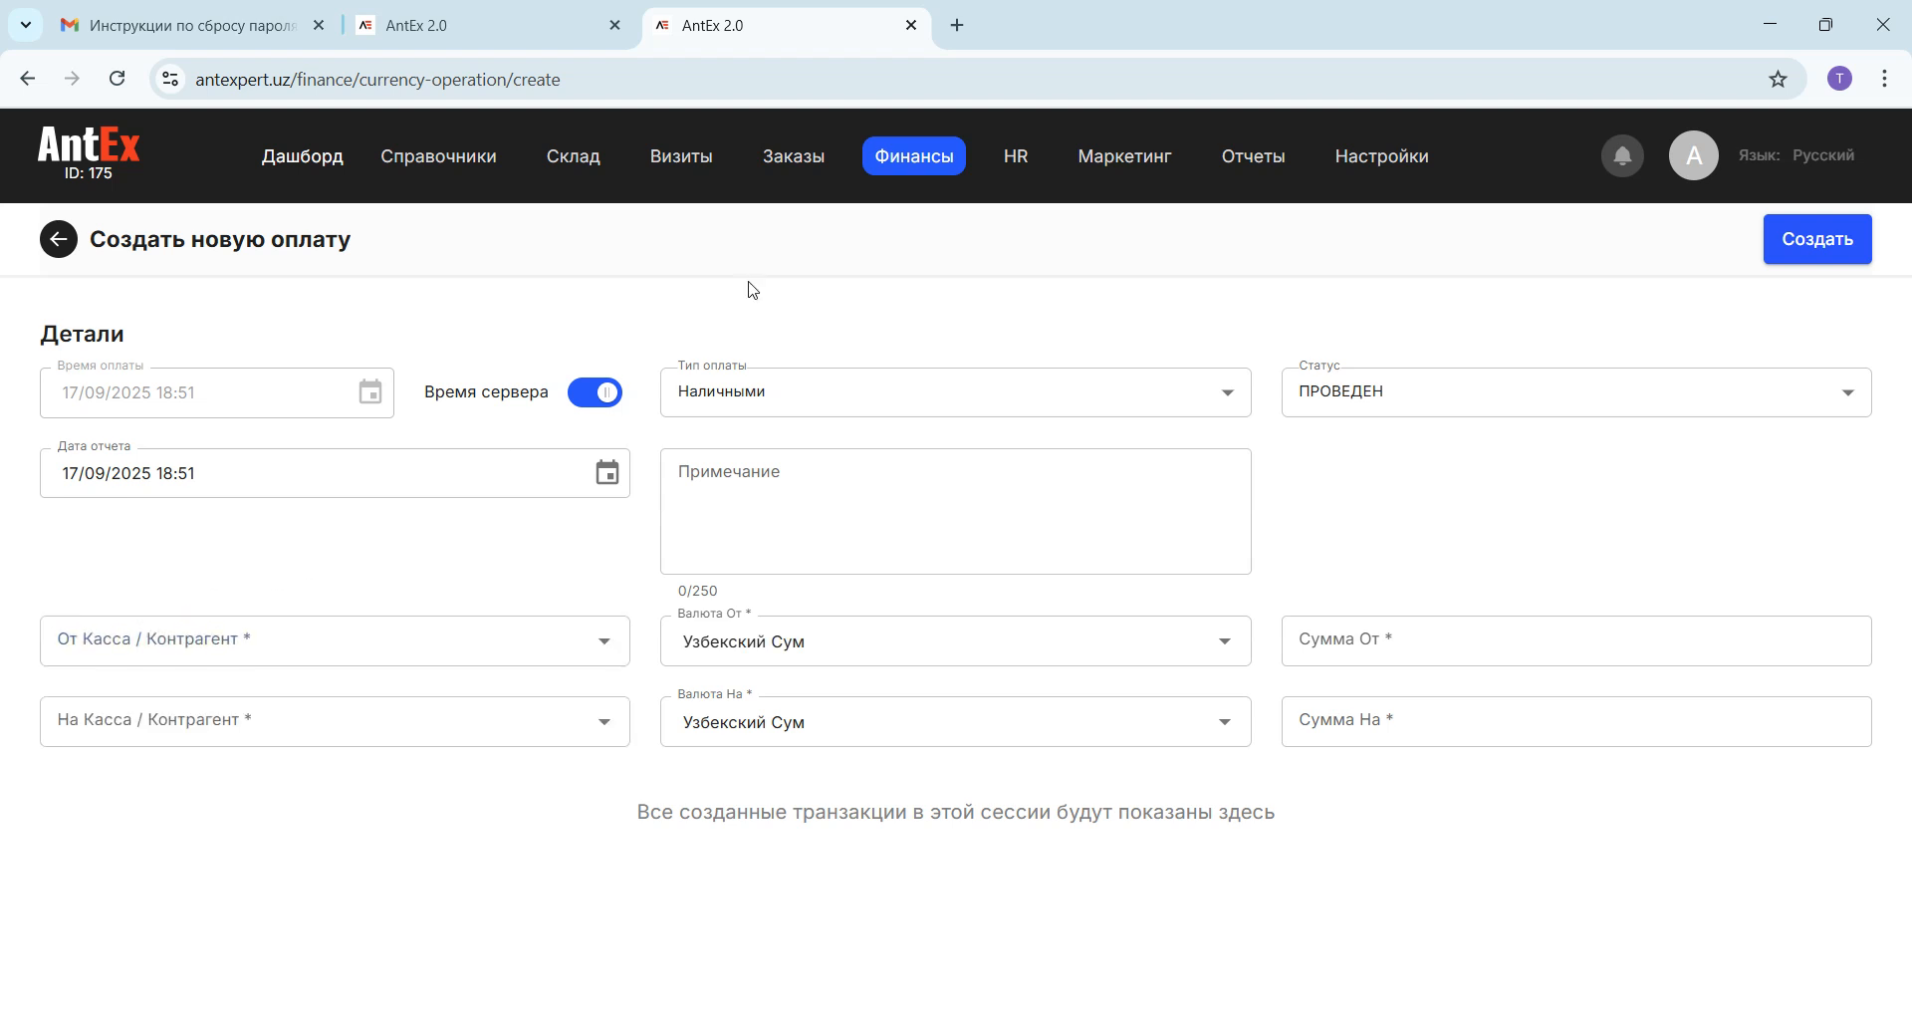
Step: Examine the sections and product baskets attached to the Chilonzor territory and return to the employee cash register list
mouse_move(934, 149)
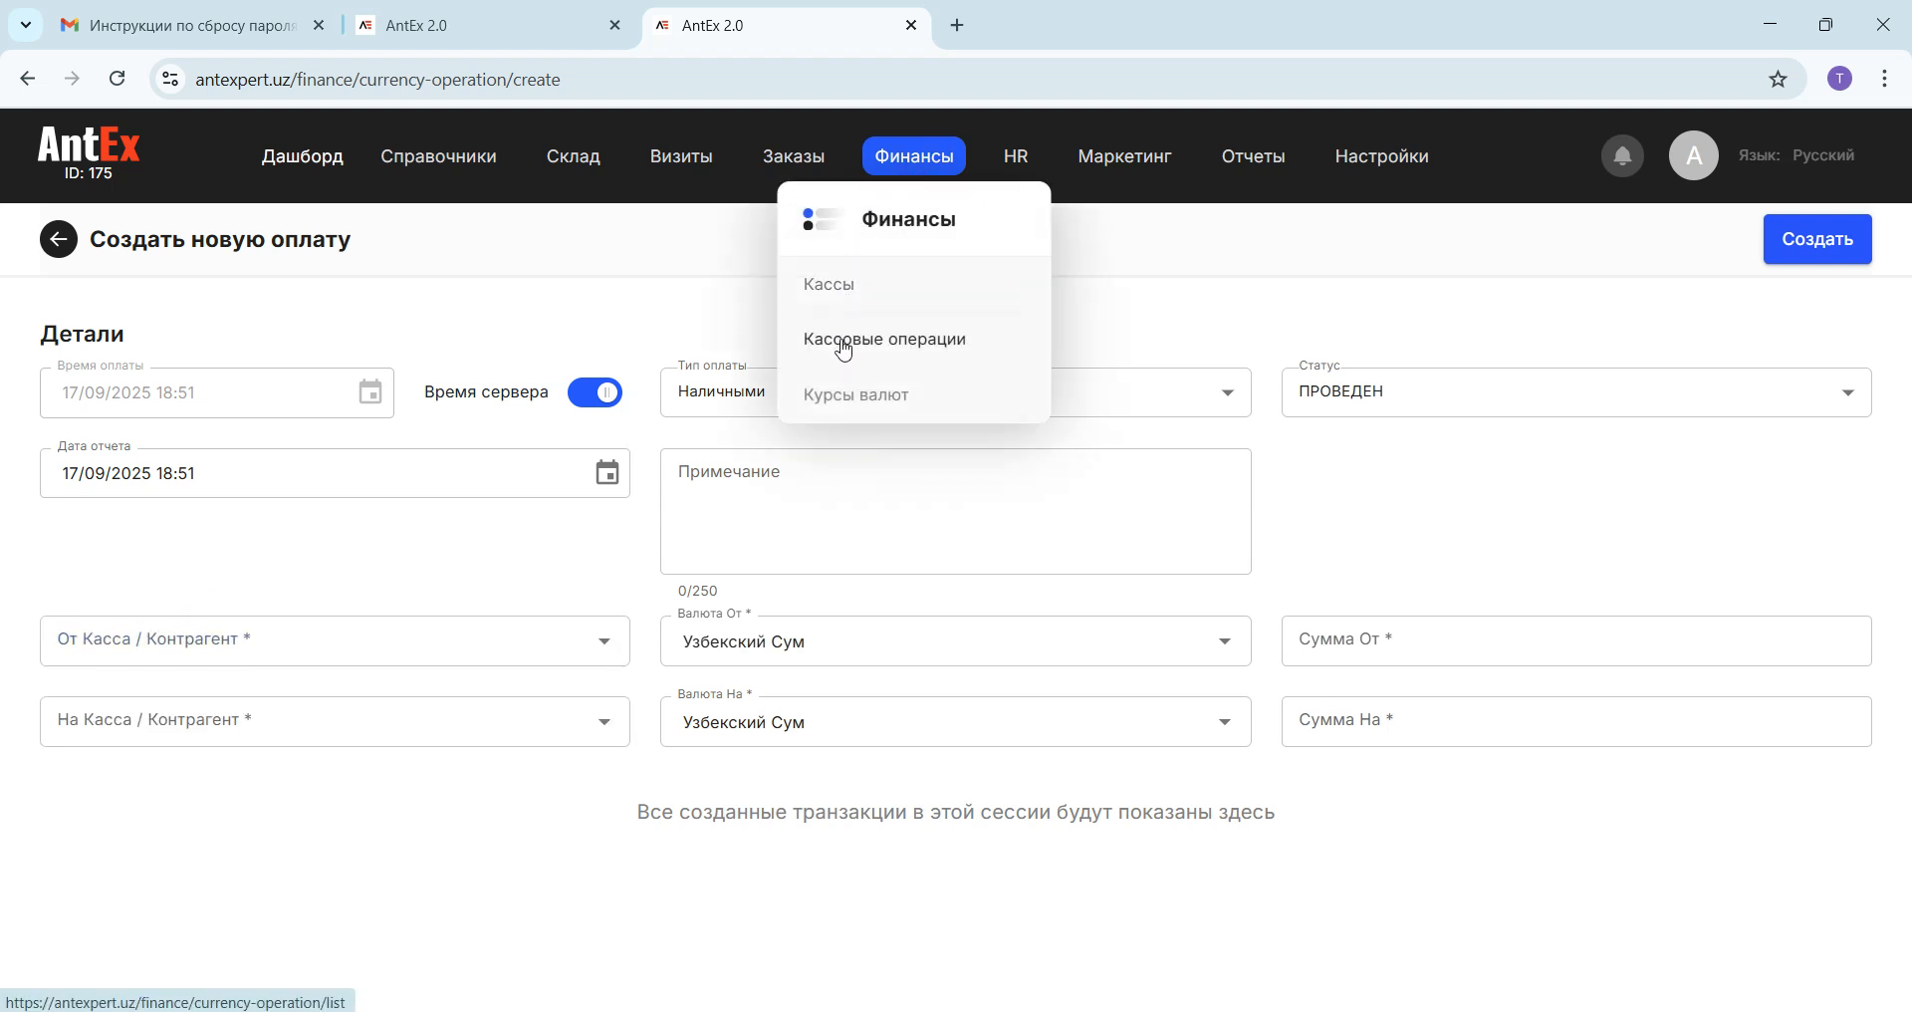
left_click(835, 289)
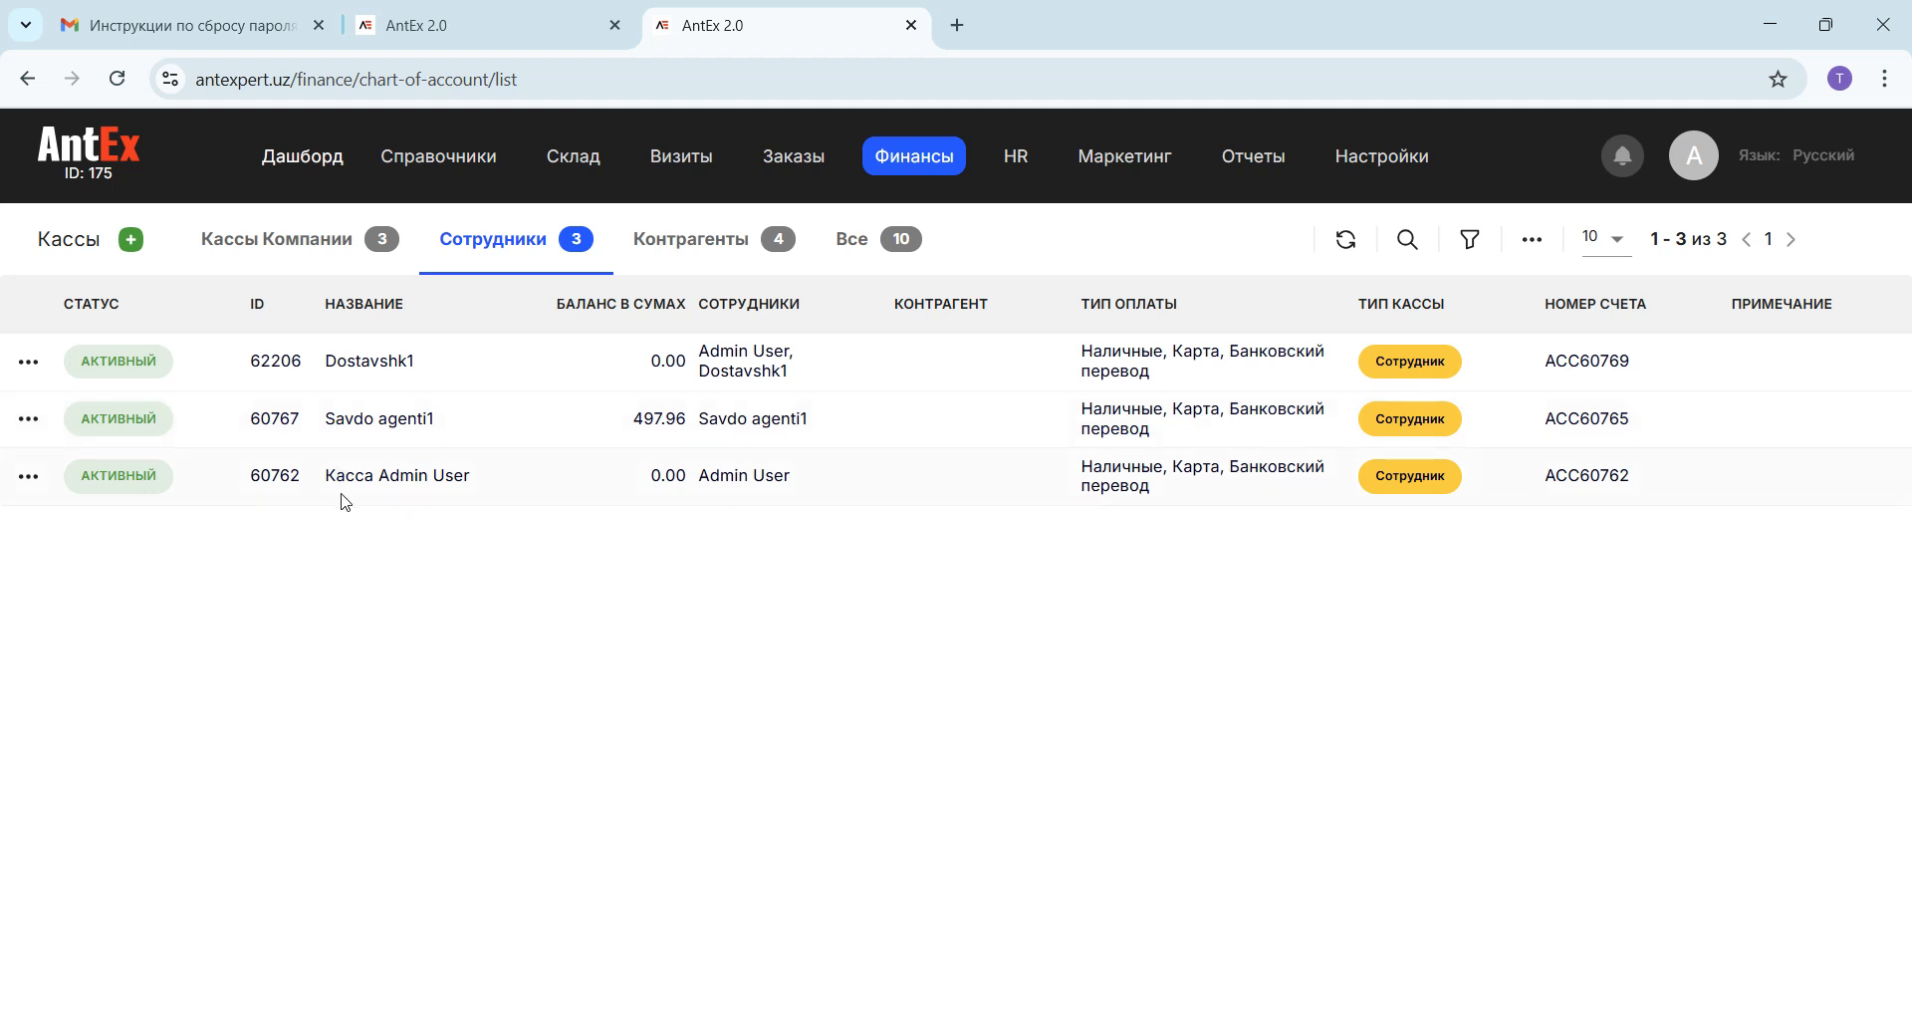
mouse_move(438, 157)
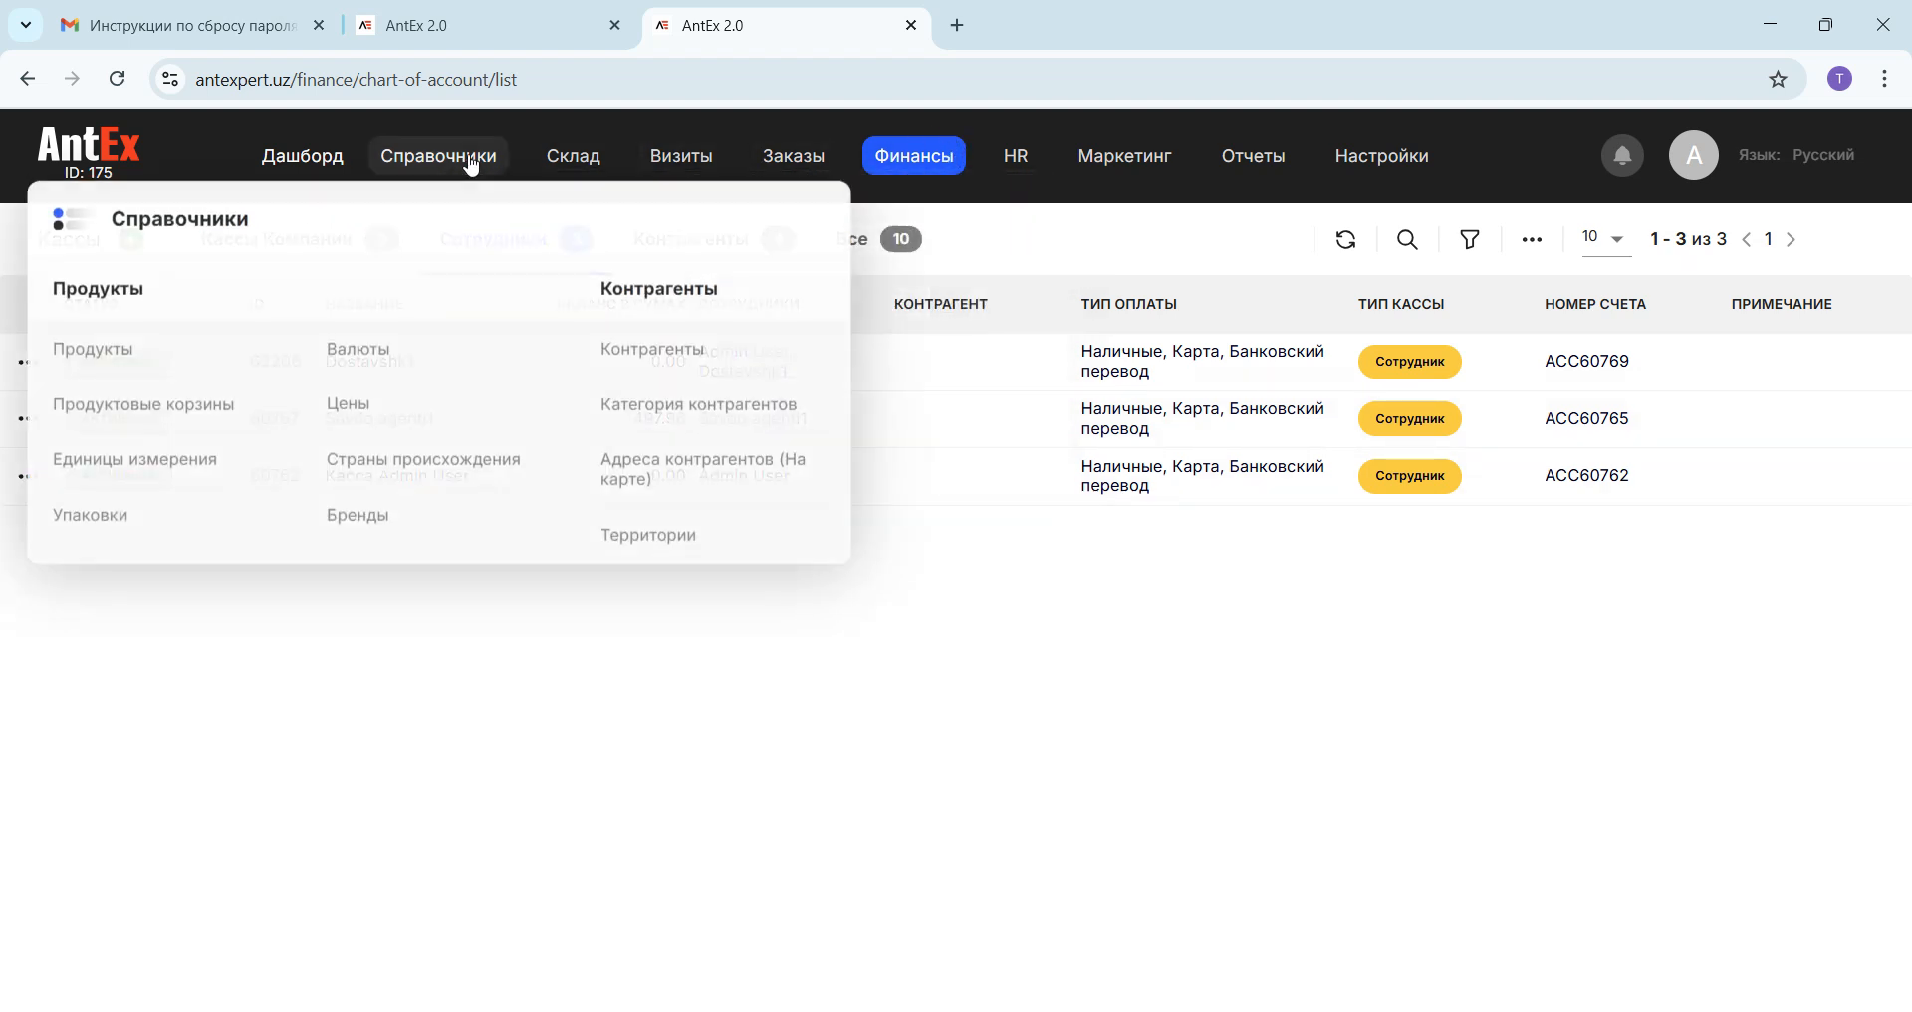
left_click(649, 538)
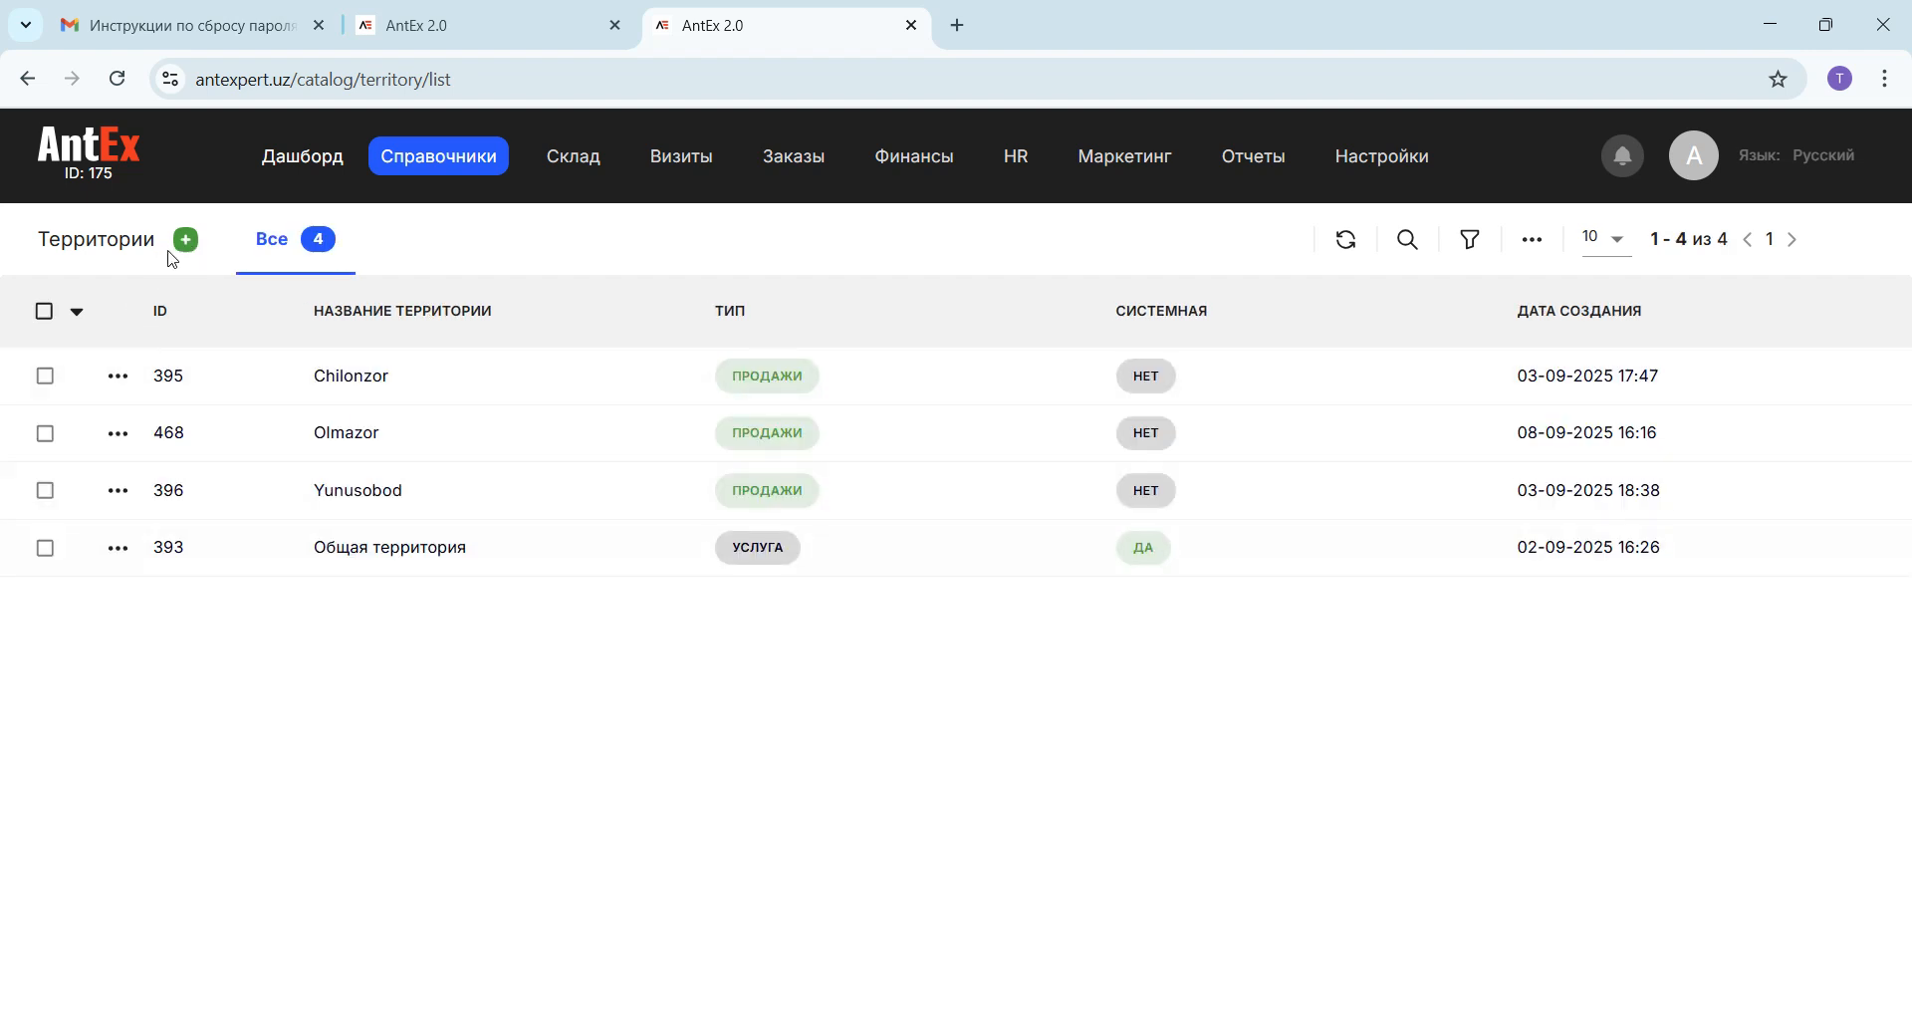
left_click(112, 376)
left_click(163, 478)
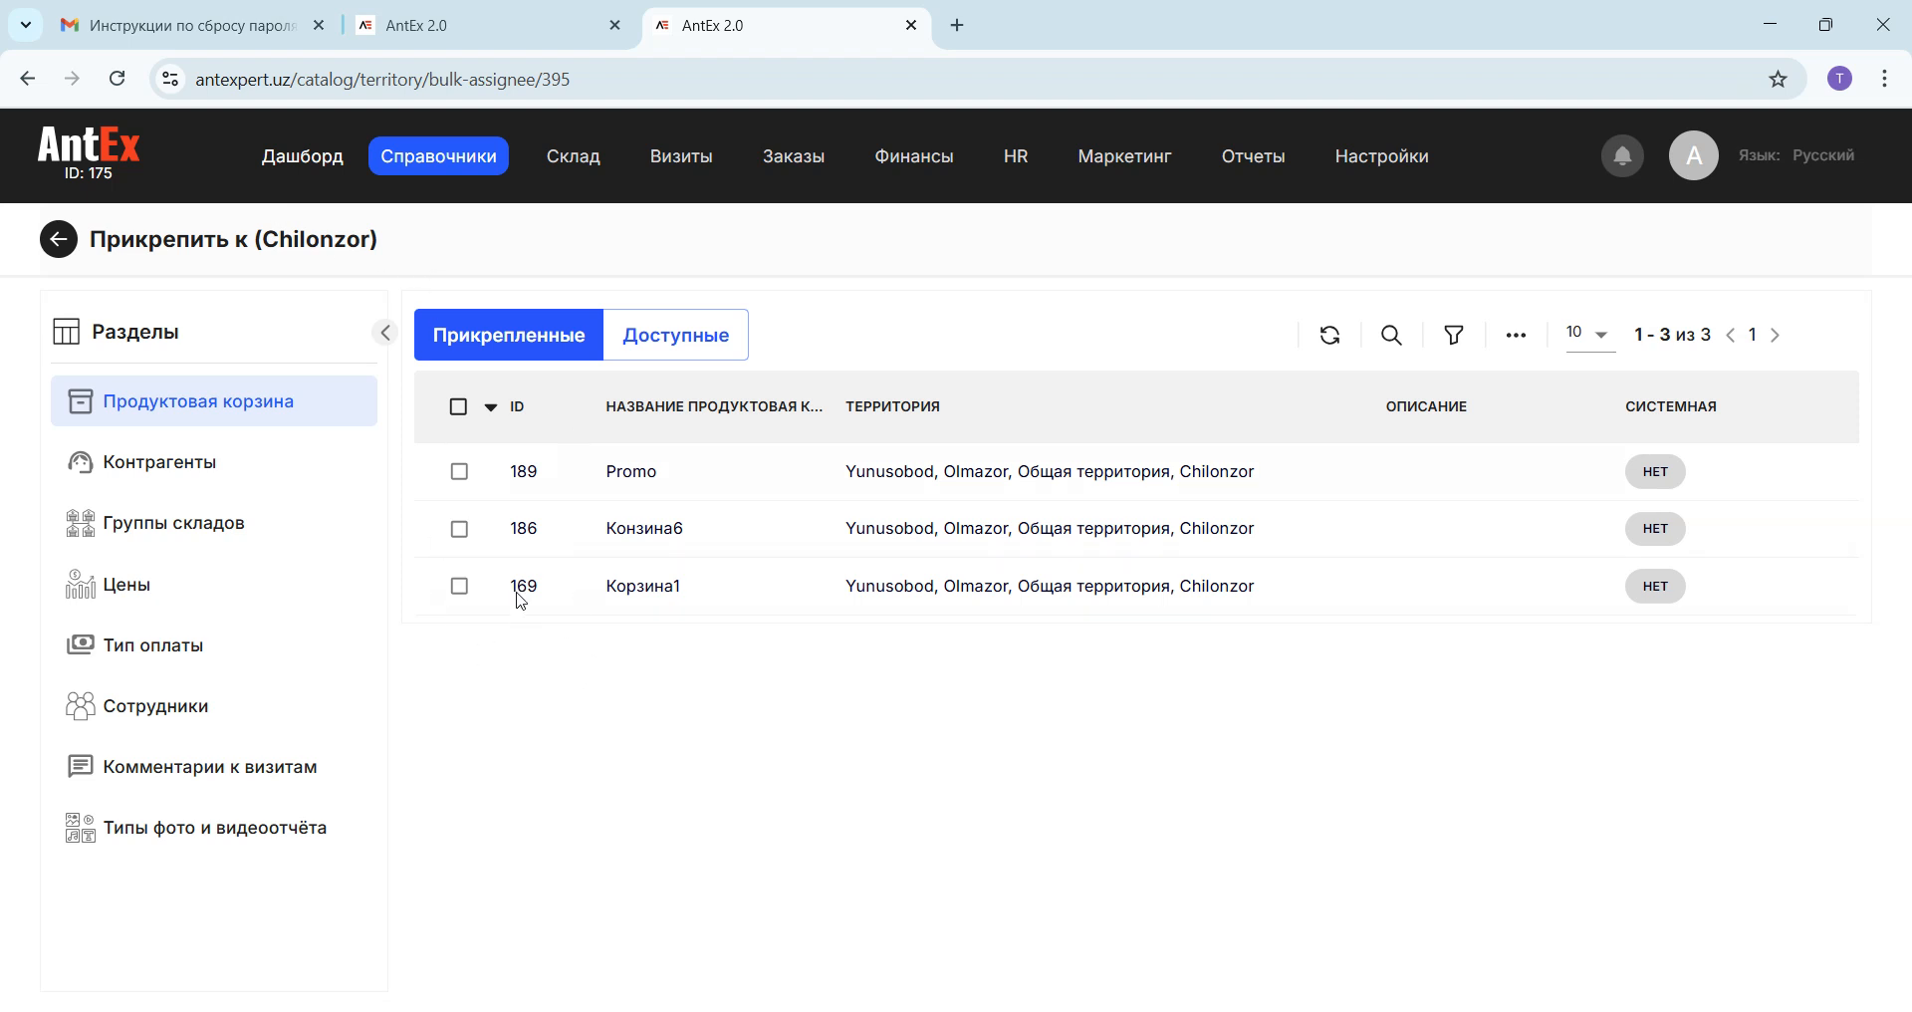
mouse_move(924, 159)
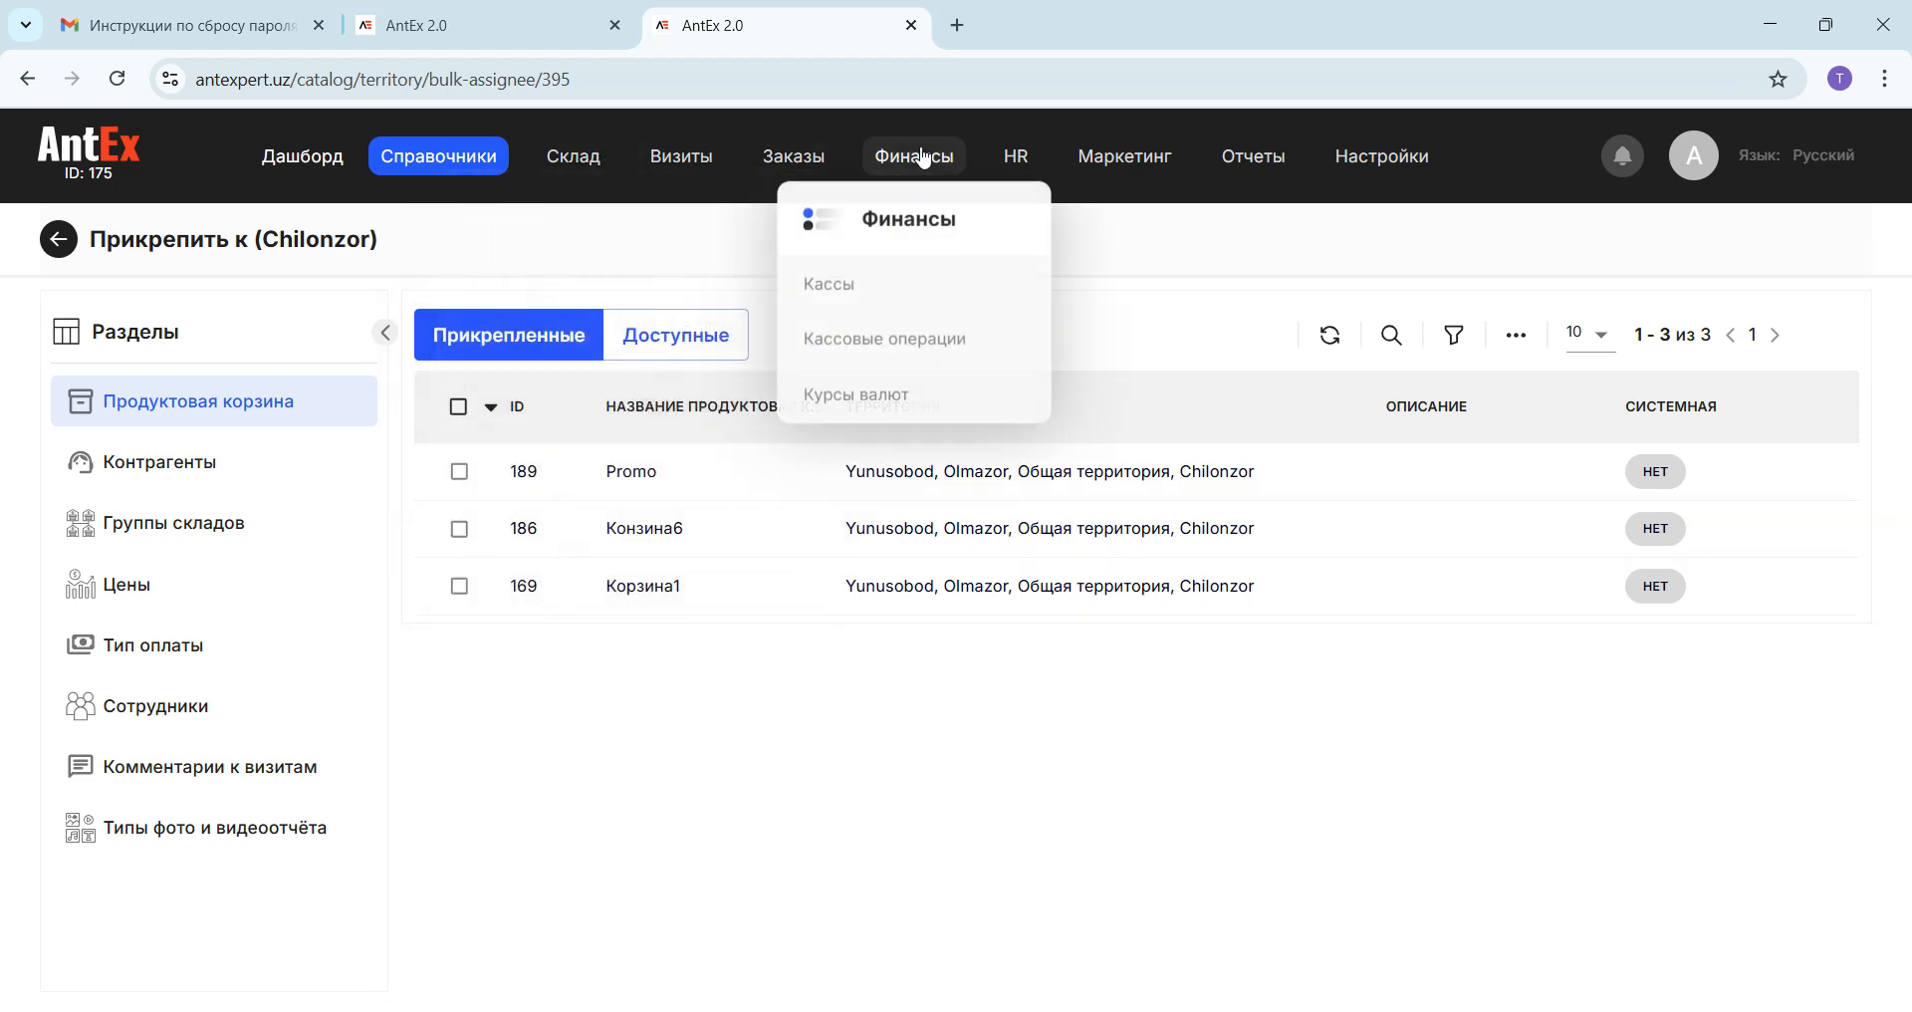
left_click(838, 287)
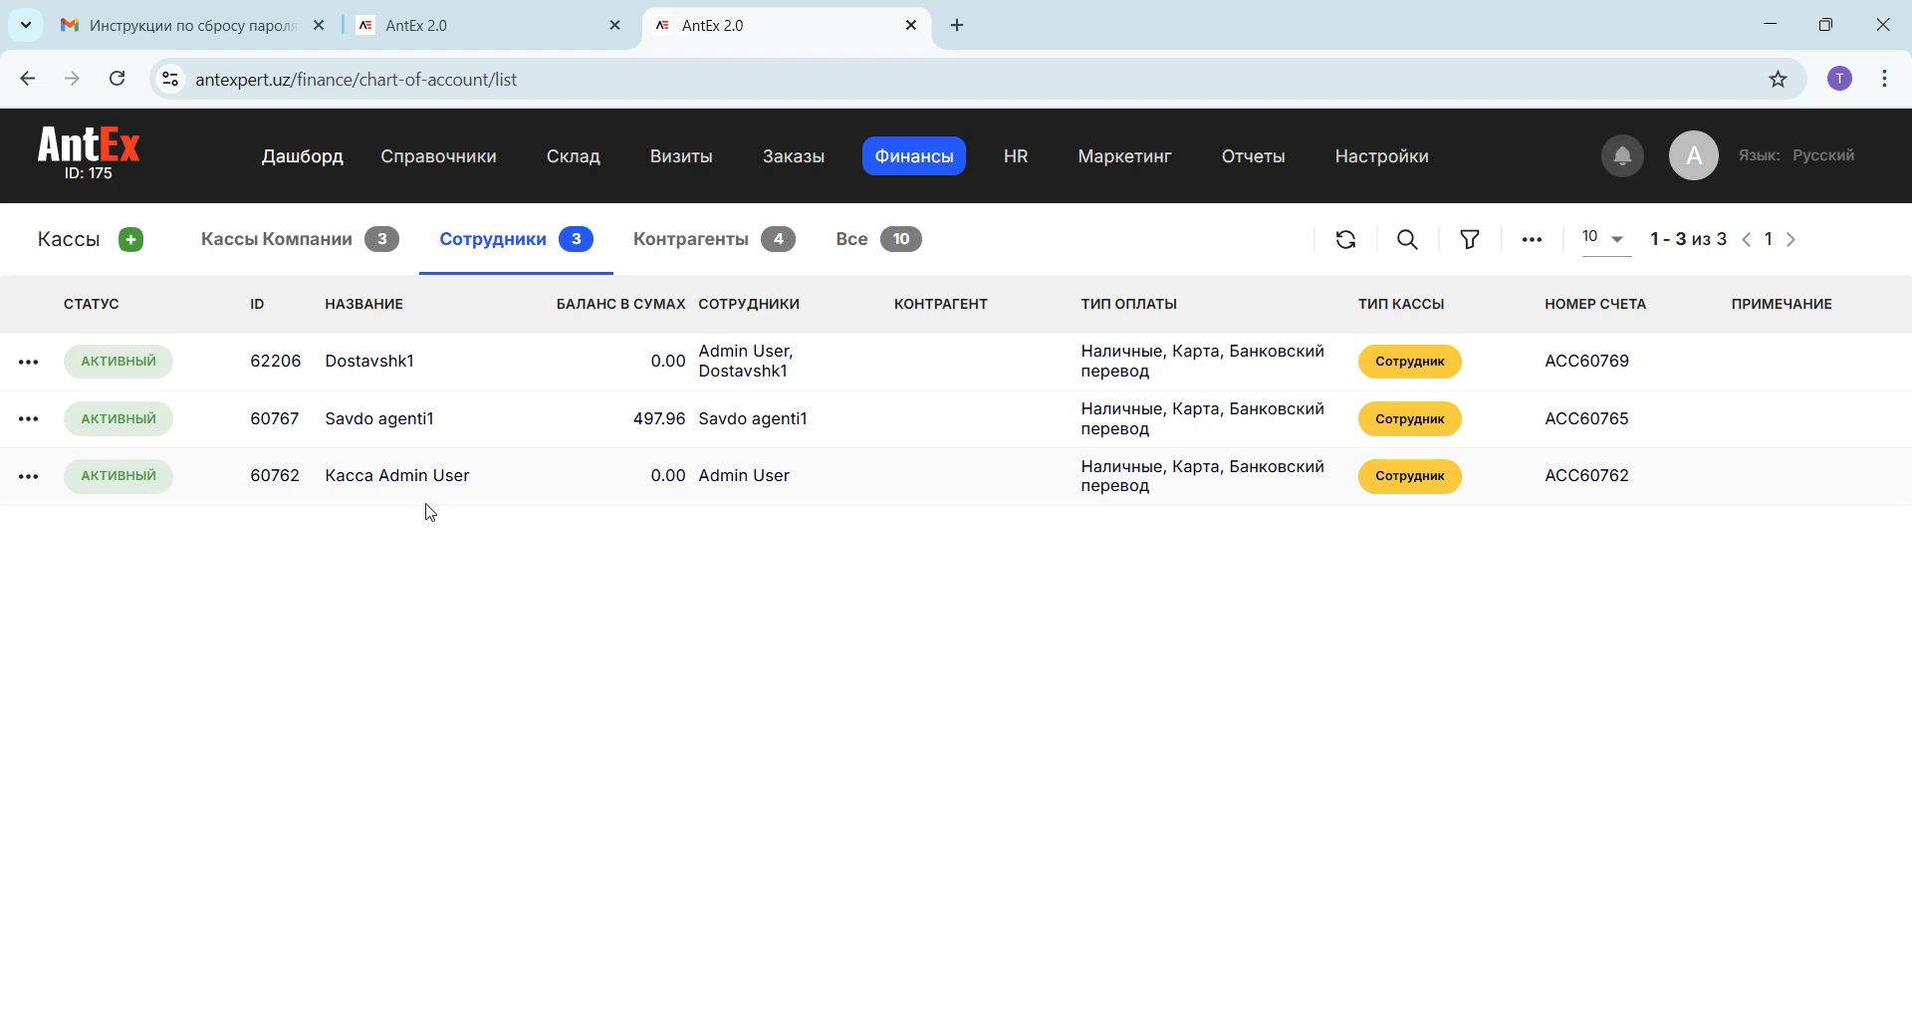